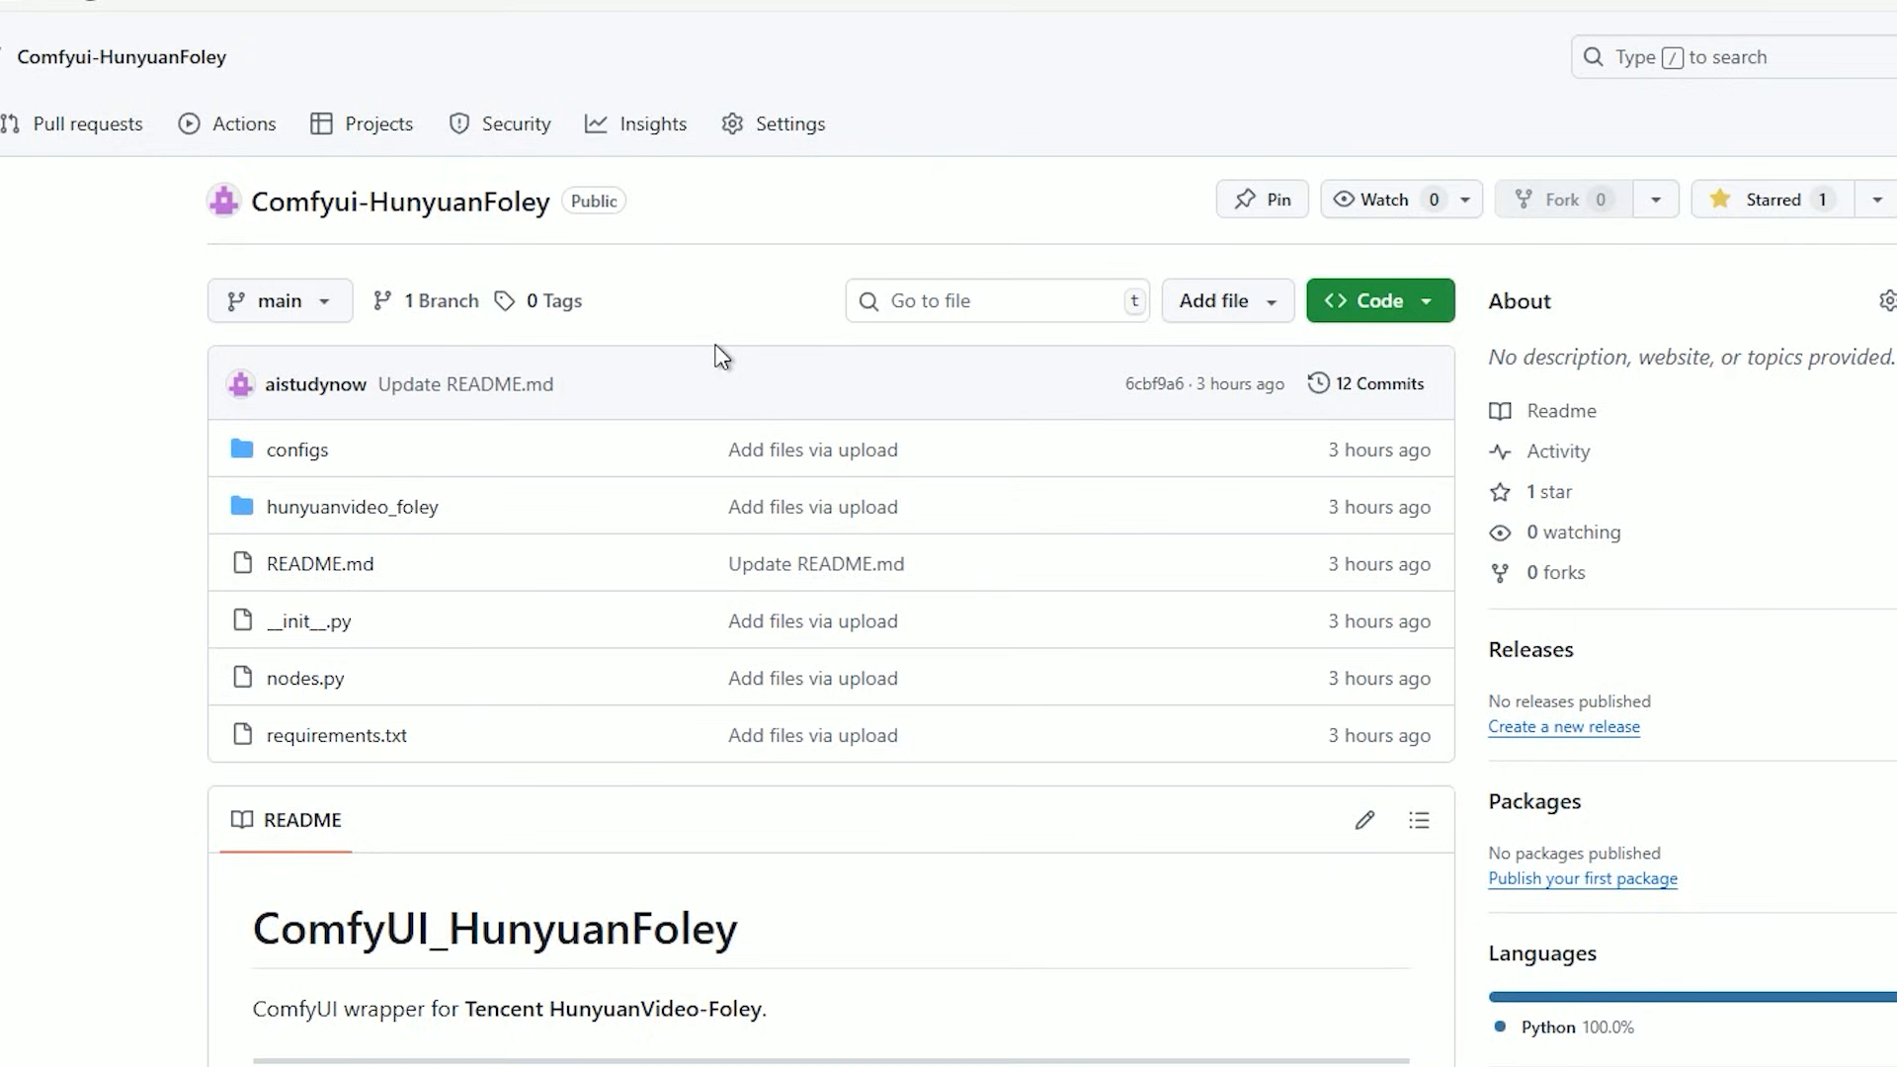
# - Copy the repository's HTTPS clone URL from the green Code menu
pyautogui.click(1429, 309)
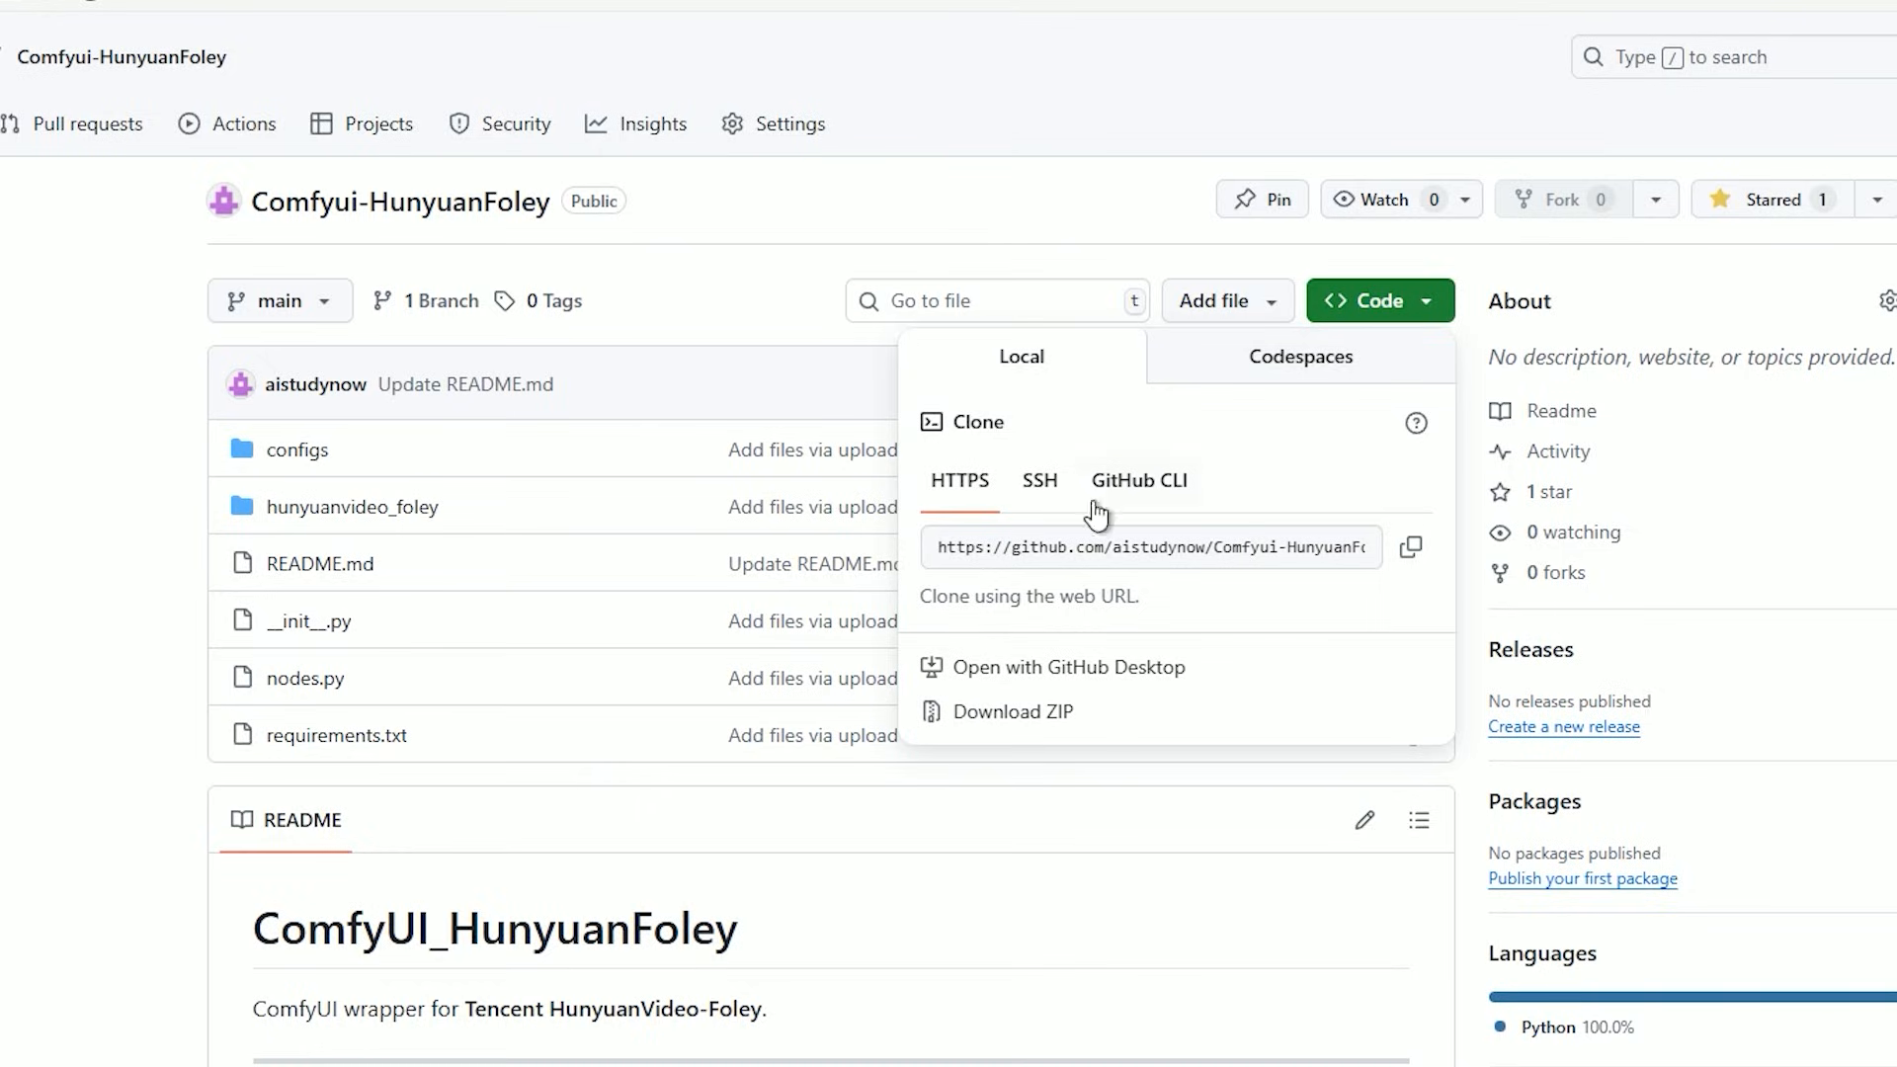
pyautogui.click(948, 551)
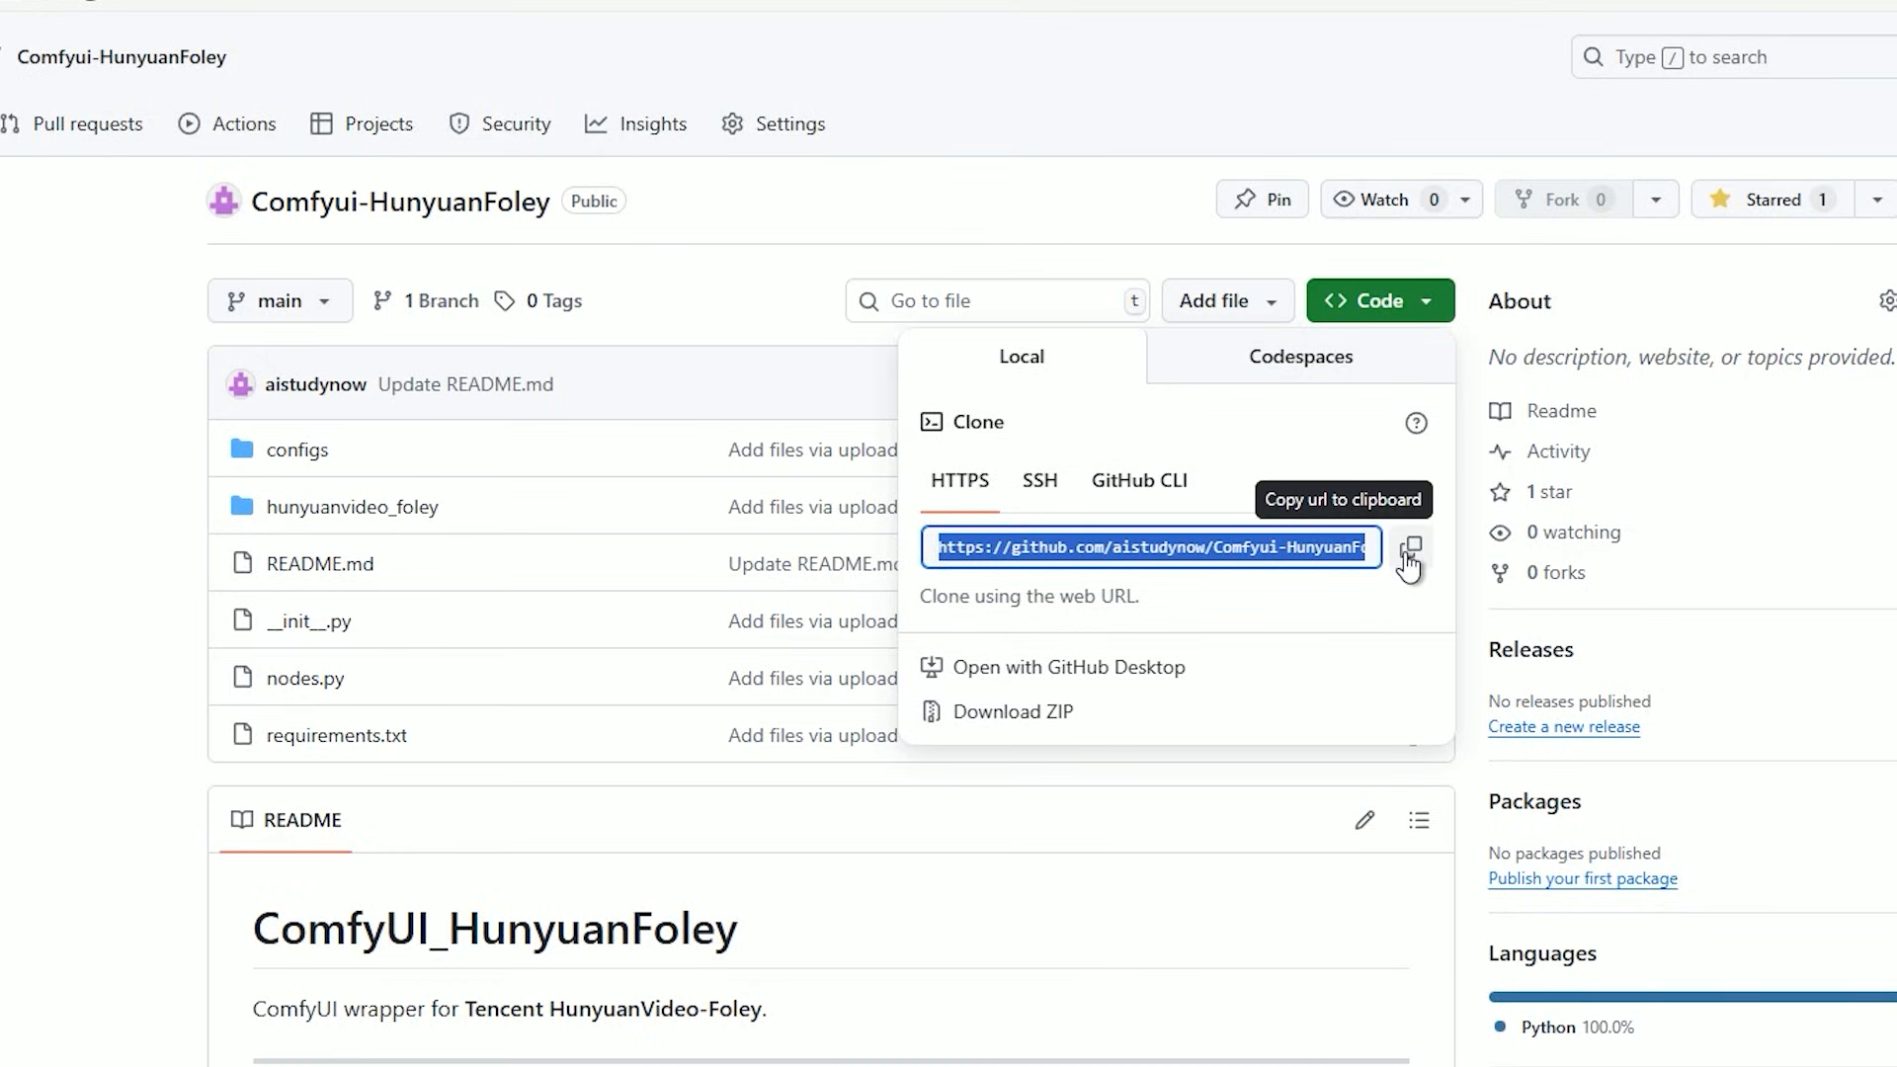
pyautogui.click(1018, 548)
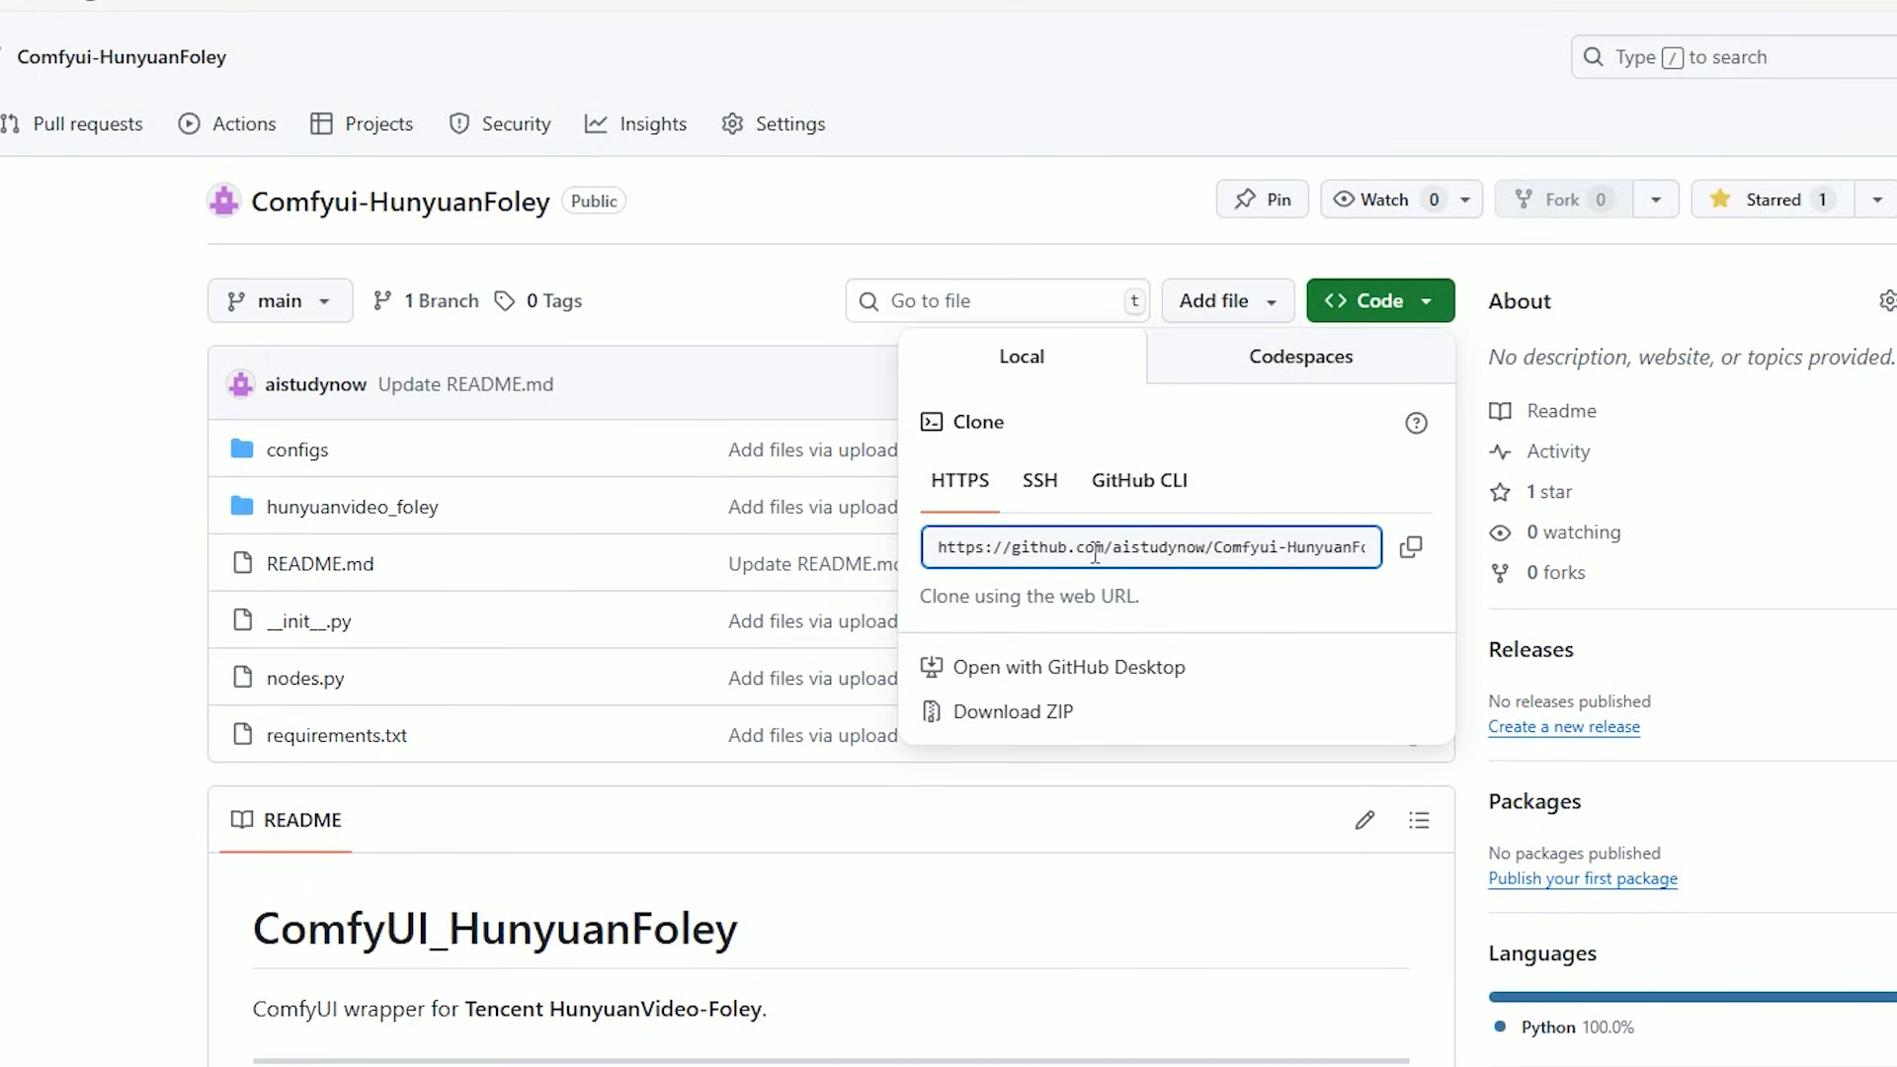
pyautogui.click(1407, 551)
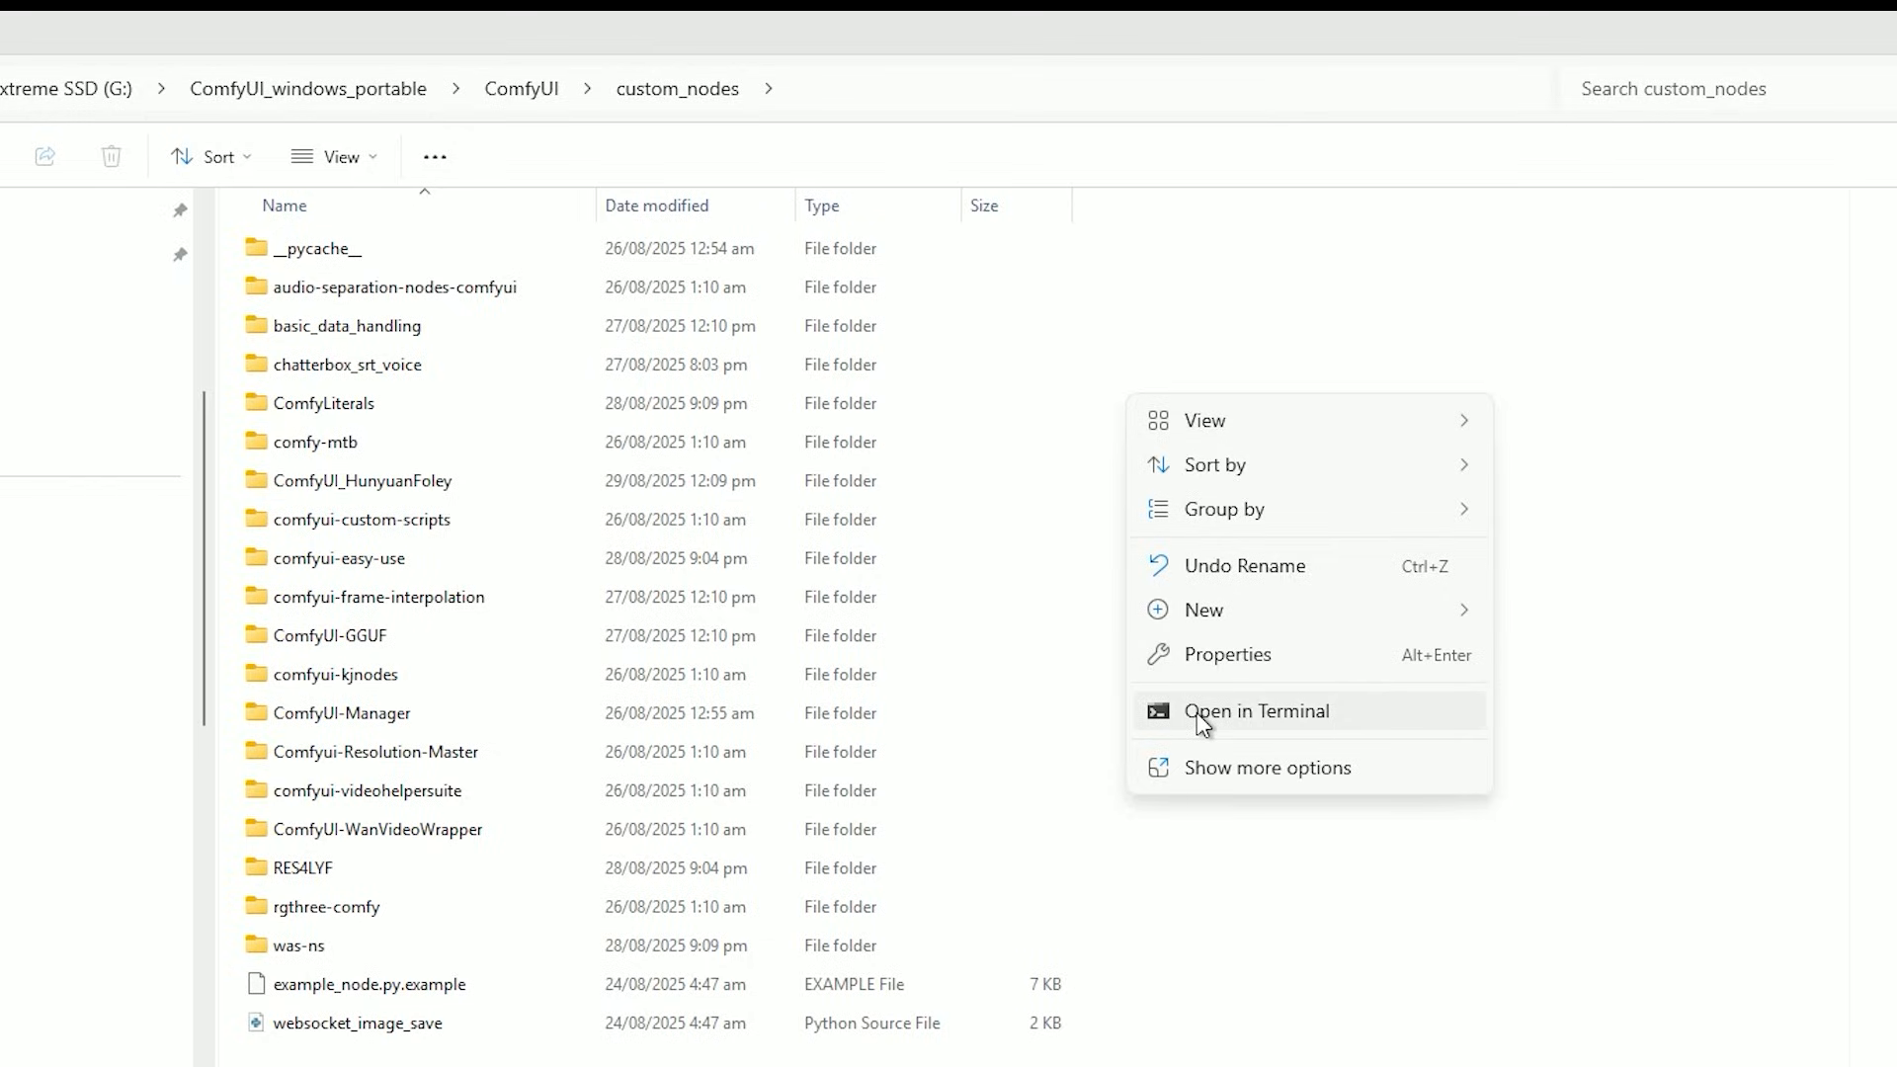
# - Open a PowerShell terminal in custom_nodes and centre its window for the git clone
pyautogui.click(1196, 714)
pyautogui.moveTo(856, 115); pyautogui.dragTo(1006, 312)
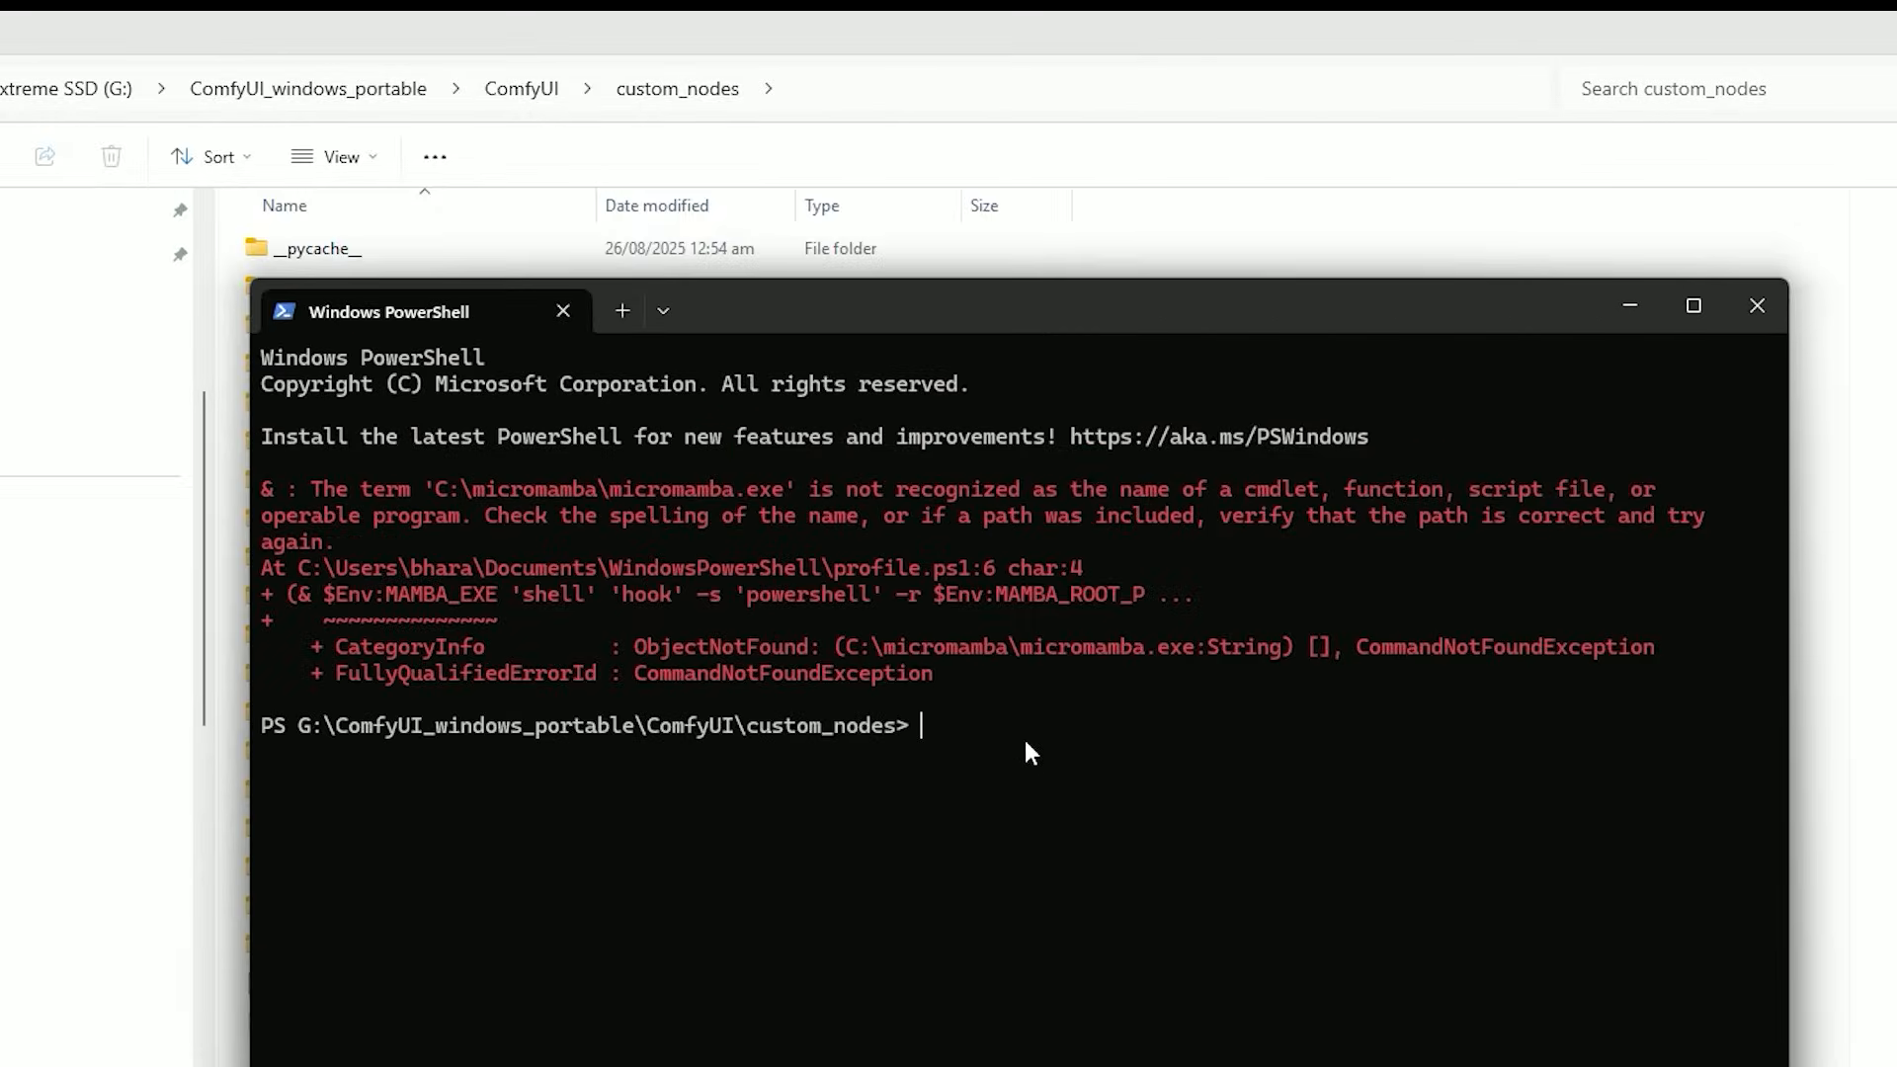
pyautogui.write('g')
pyautogui.write('i')
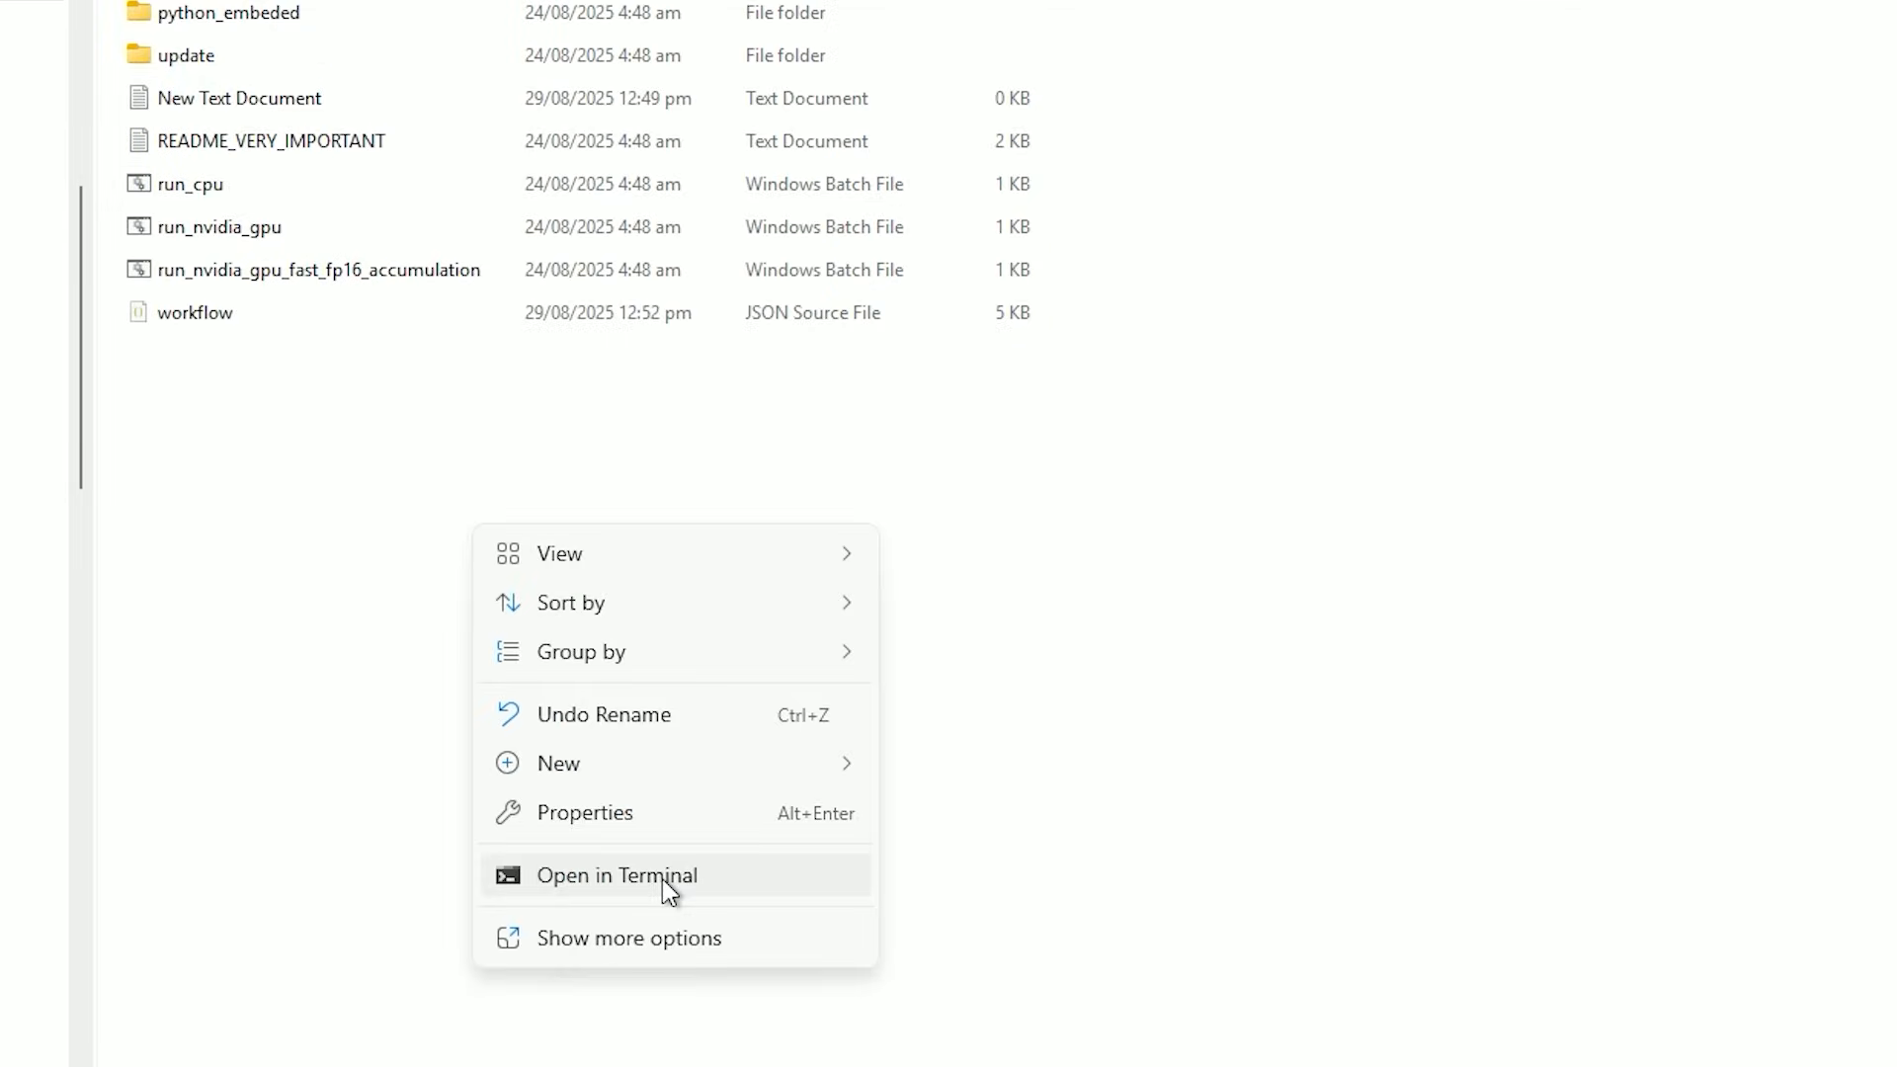
# - Run python_embeded\python.exe -m pip install -r requirements.txt from a terminal in ComfyUI_windows_portable
pyautogui.click(663, 880)
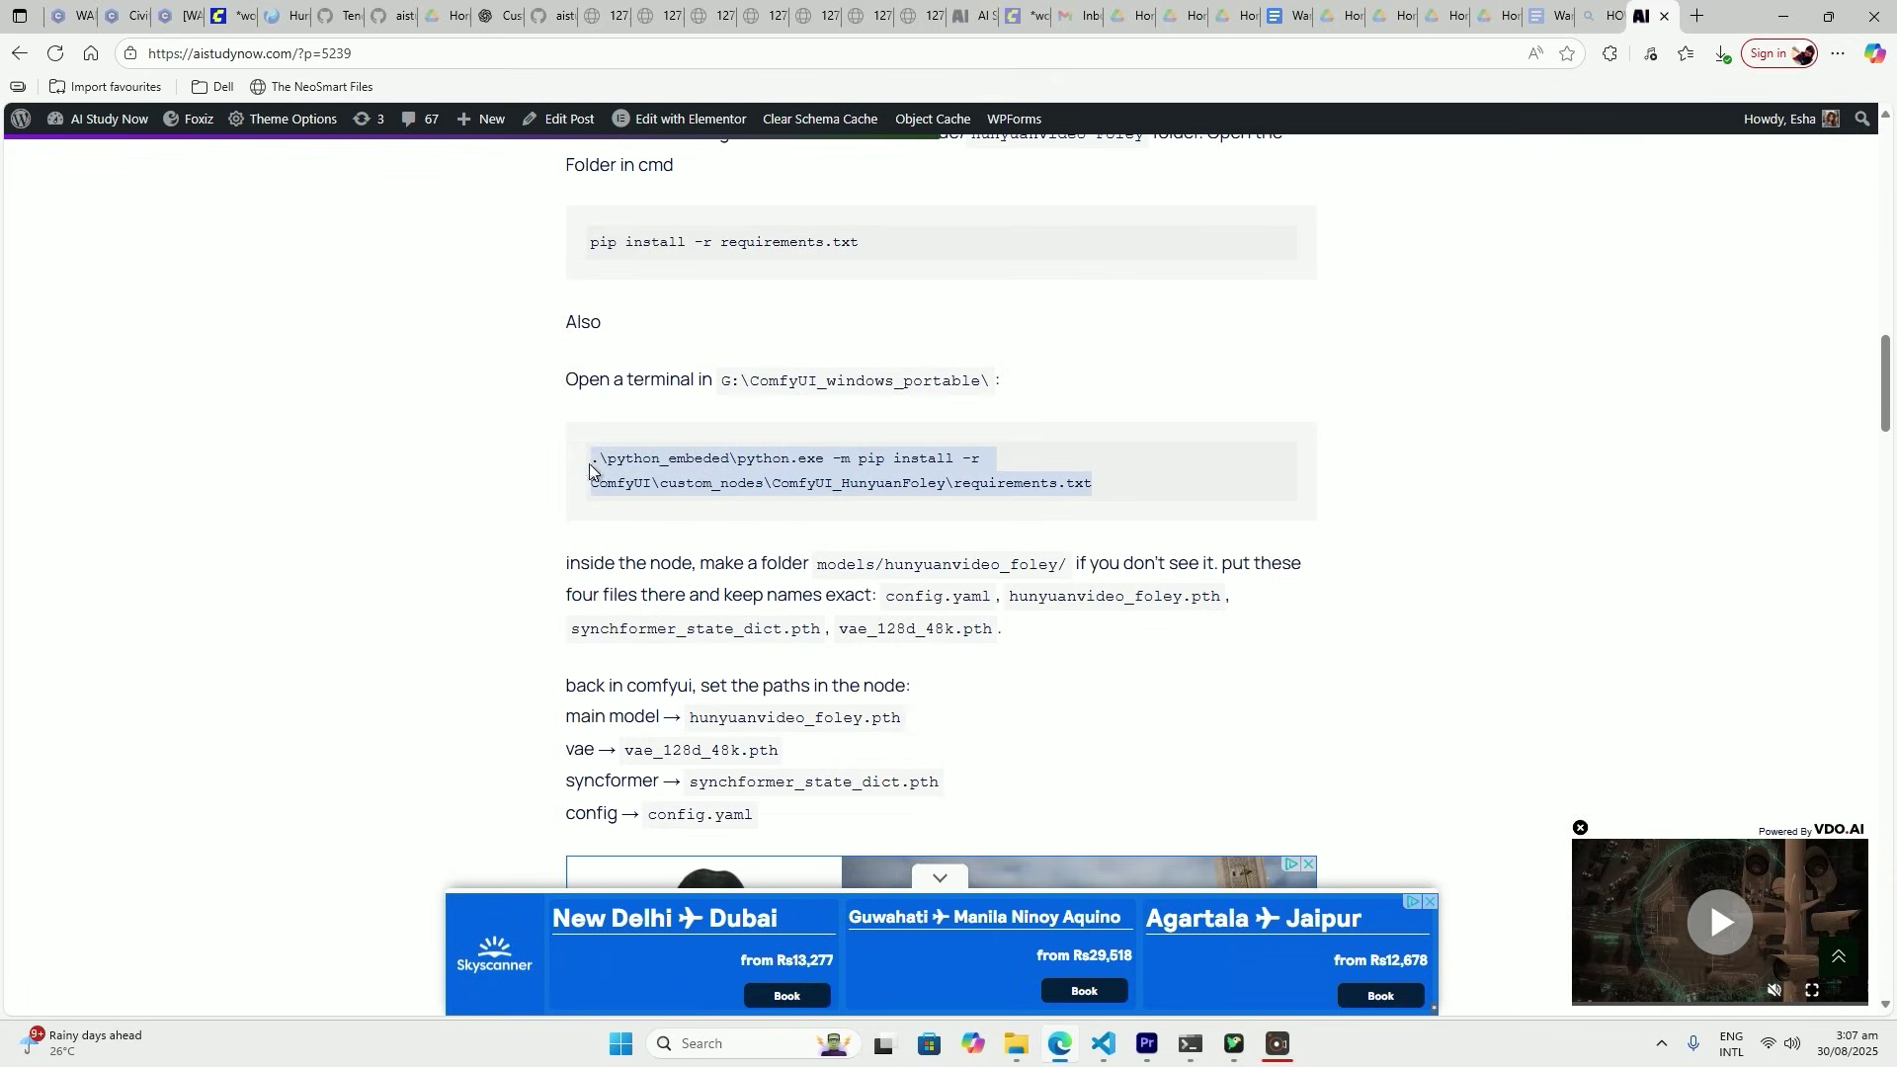
pyautogui.rightClick(591, 470)
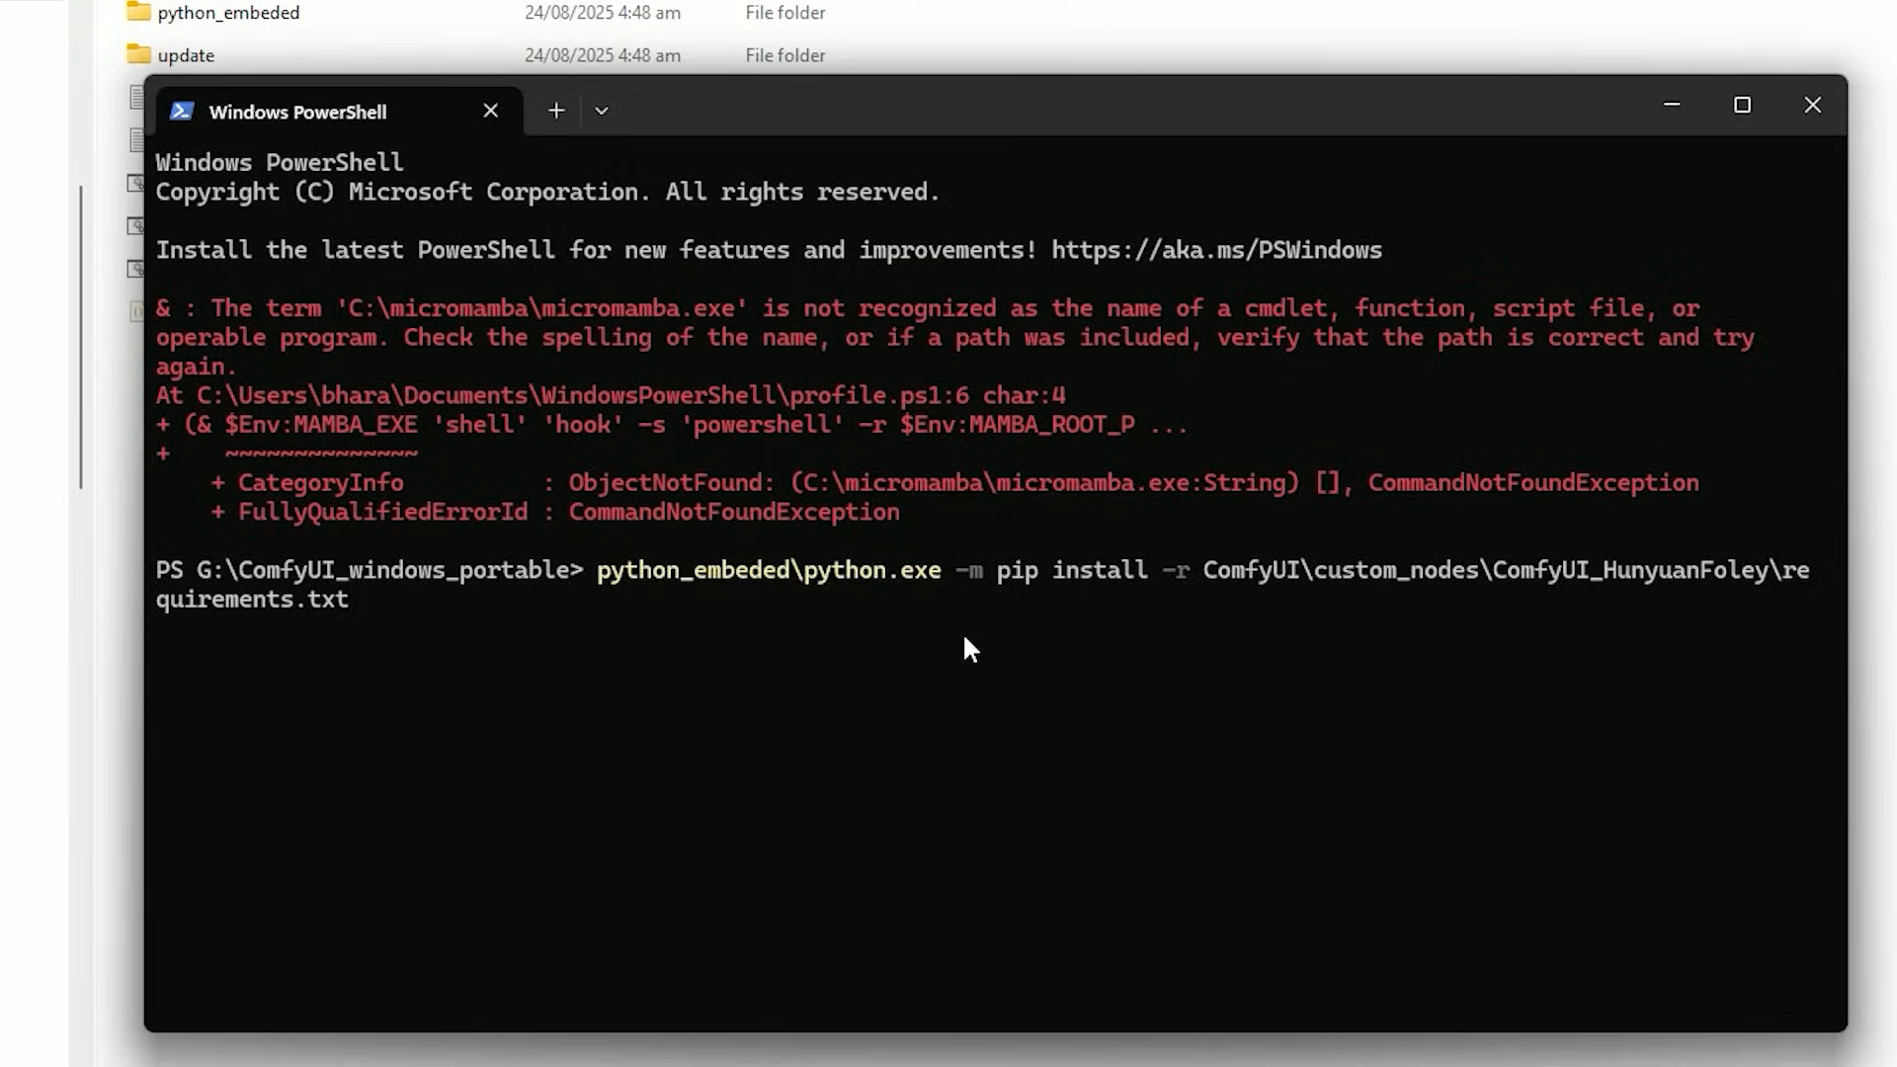
pyautogui.press('Return')
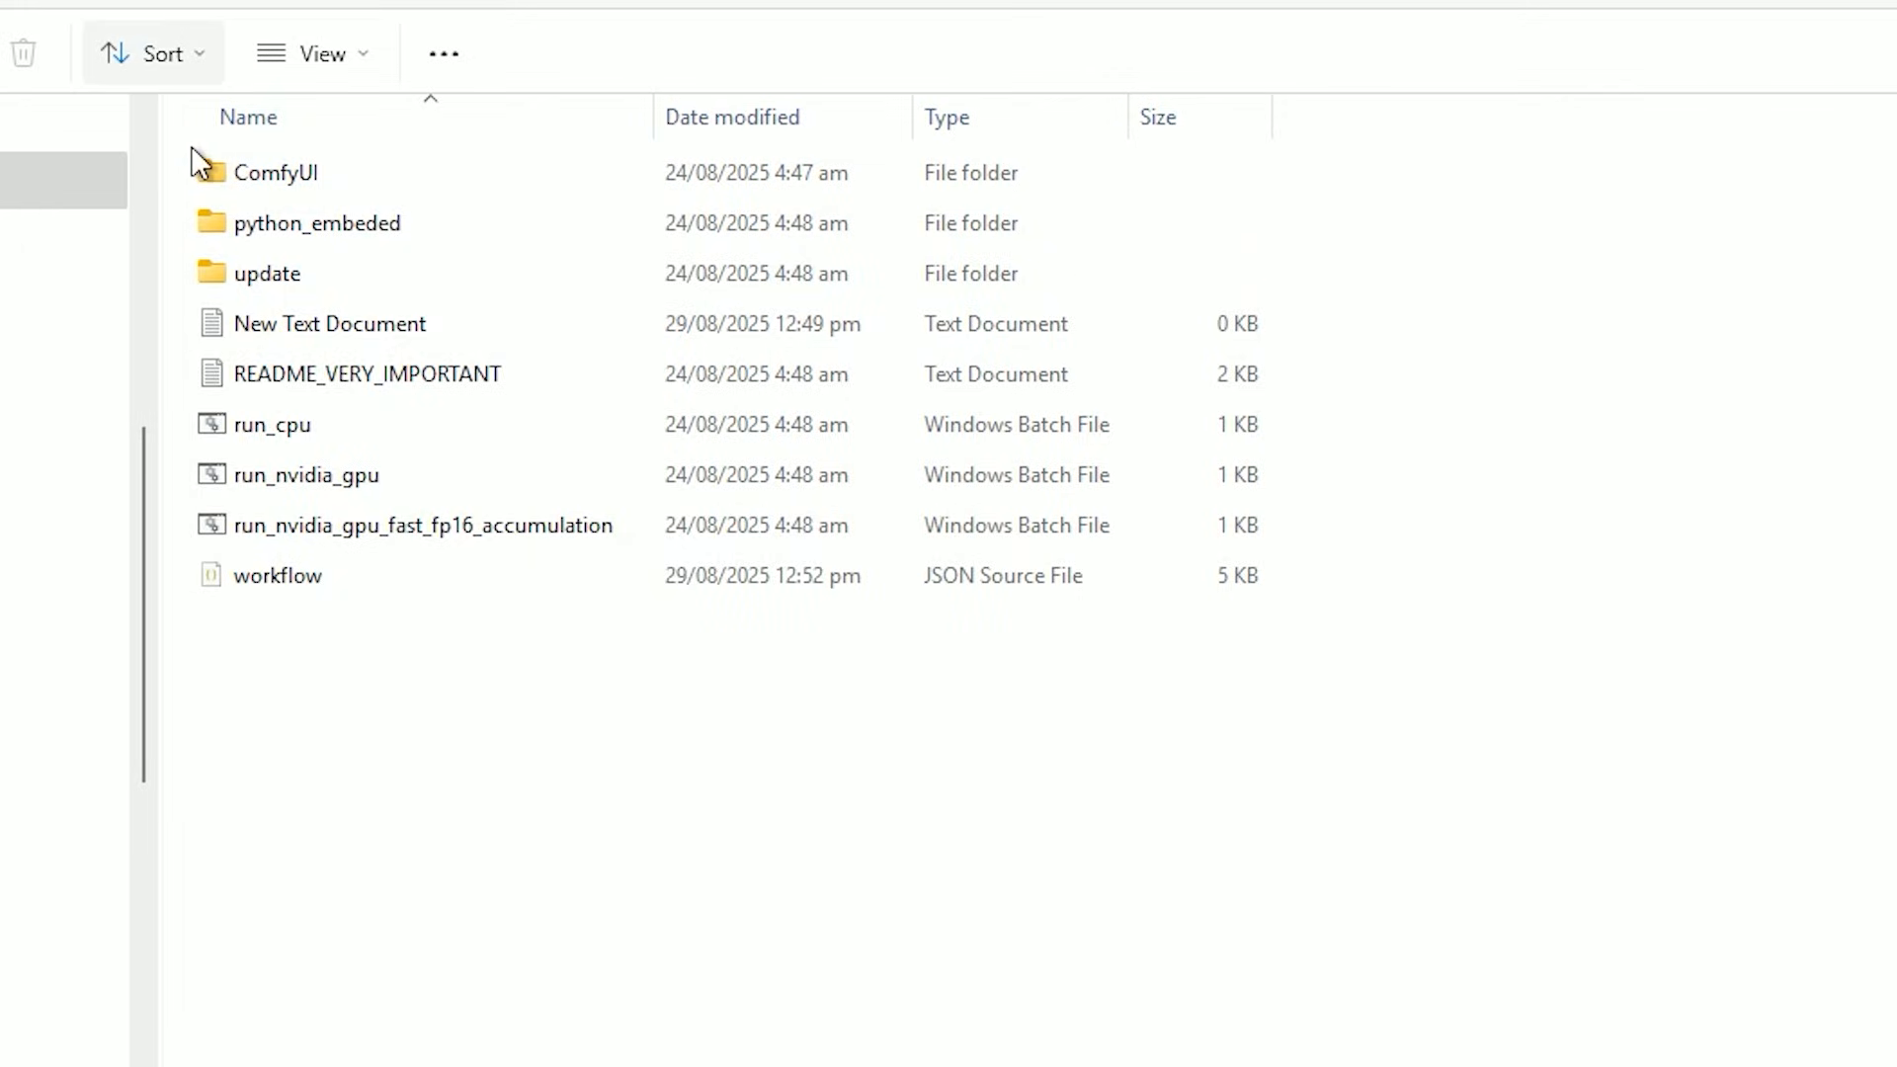
pyautogui.click(440, 533)
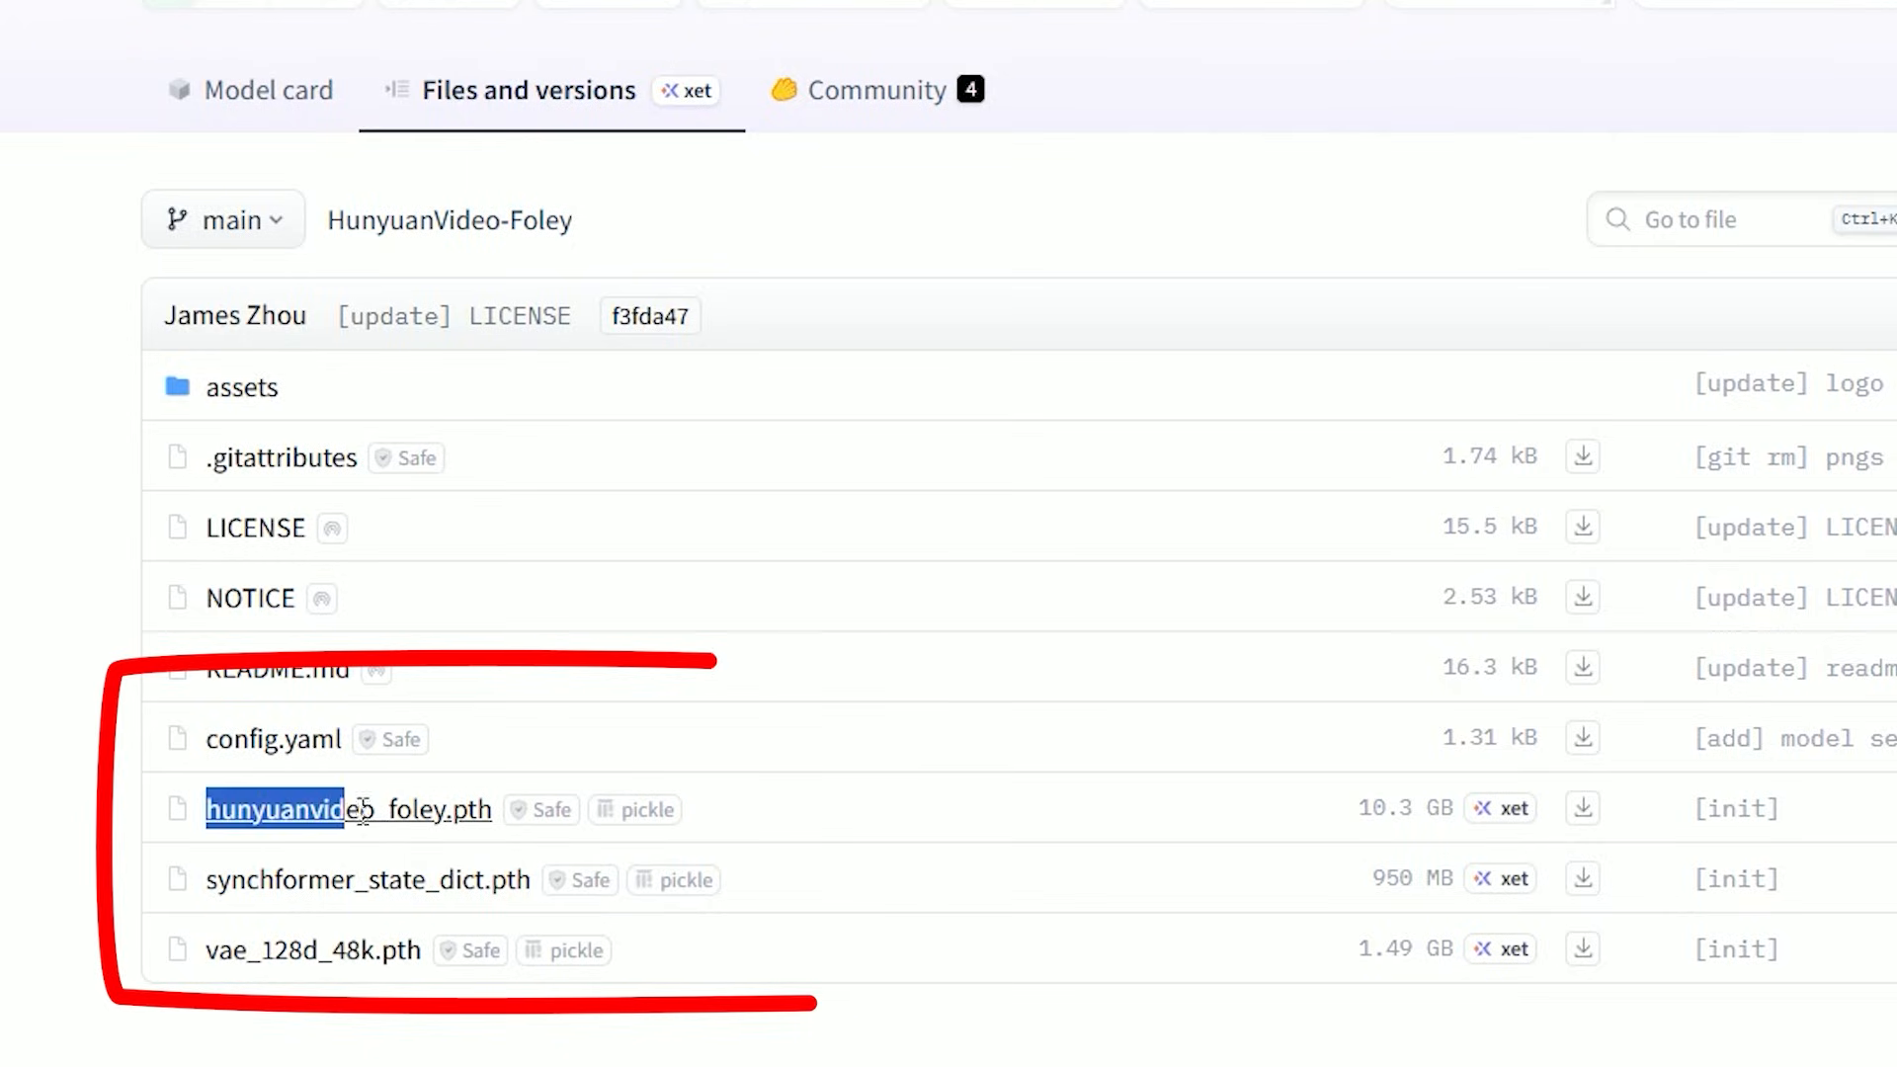
# - Browse into models\hunyuanfoley\HunyuanVideo-Foley and confirm config and hunyuanvideo_foley.pth are present
pyautogui.moveTo(359, 813); pyautogui.dragTo(489, 813)
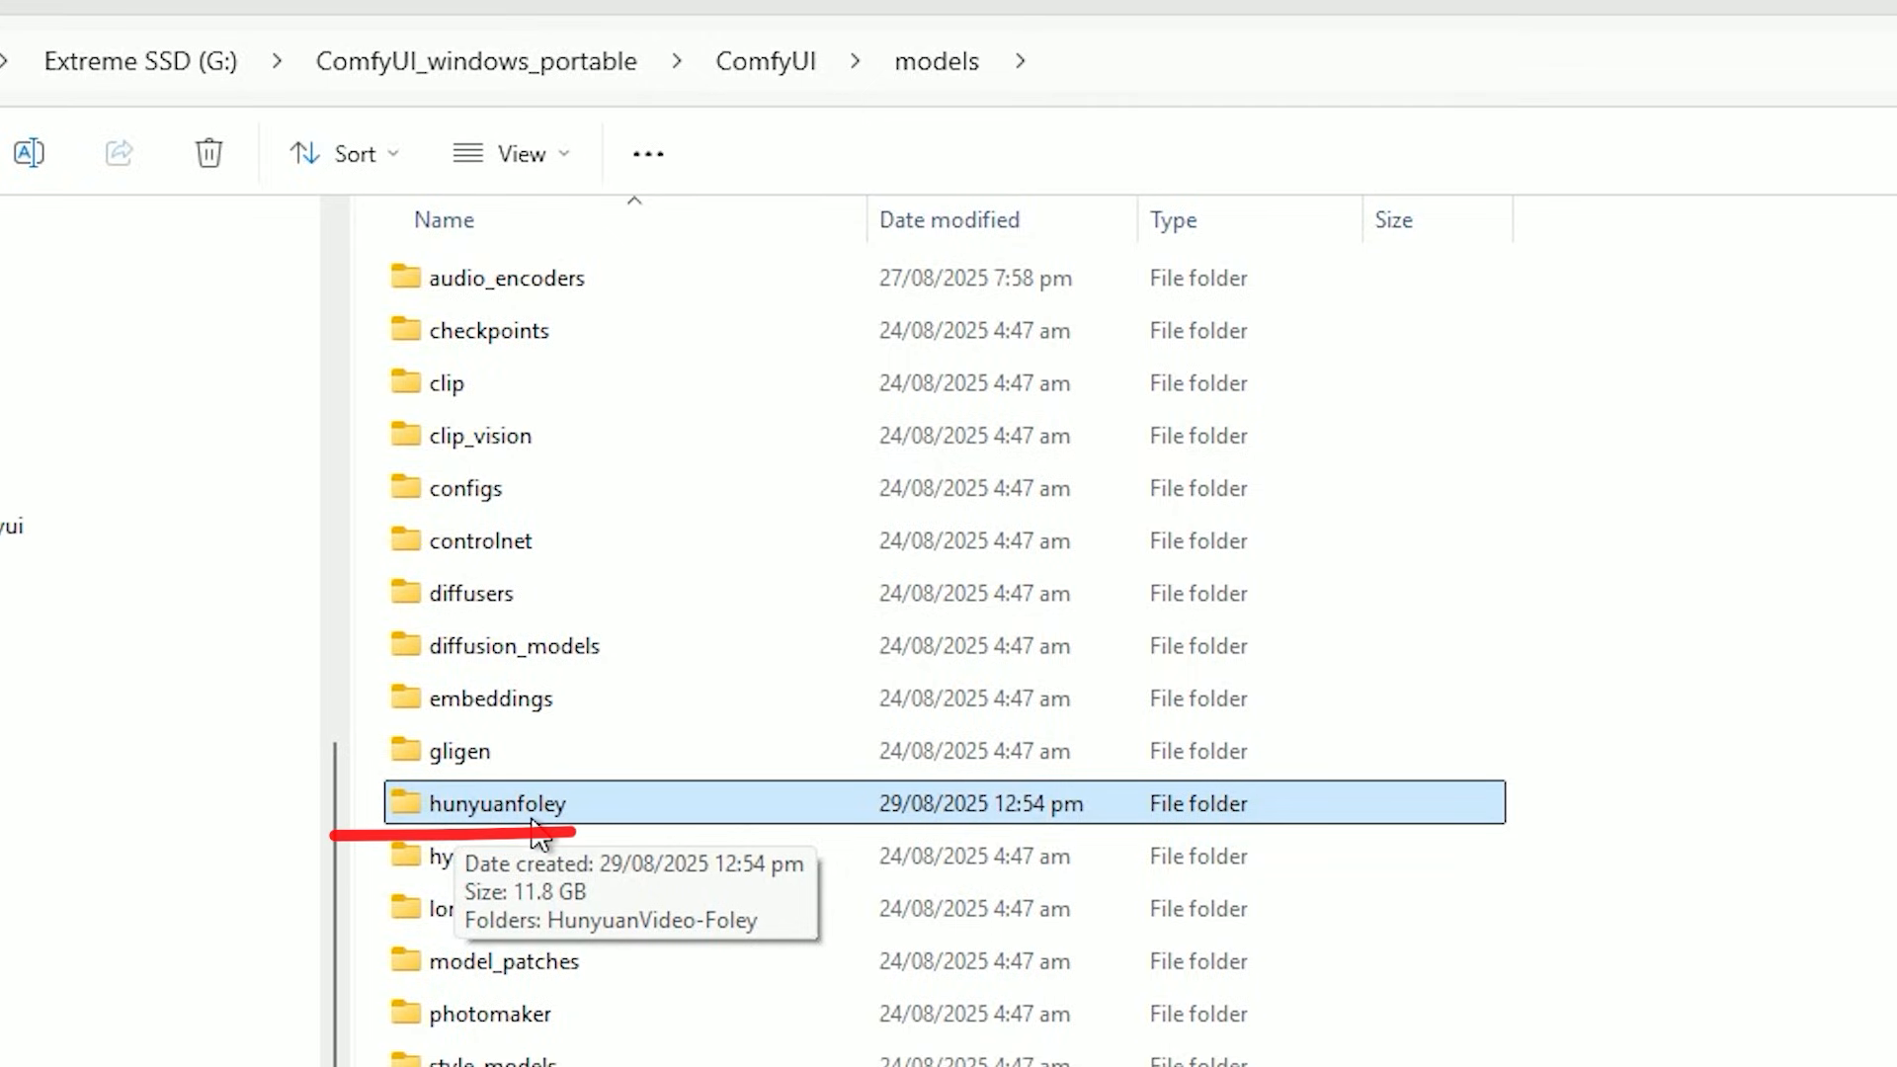
pyautogui.doubleClick(445, 808)
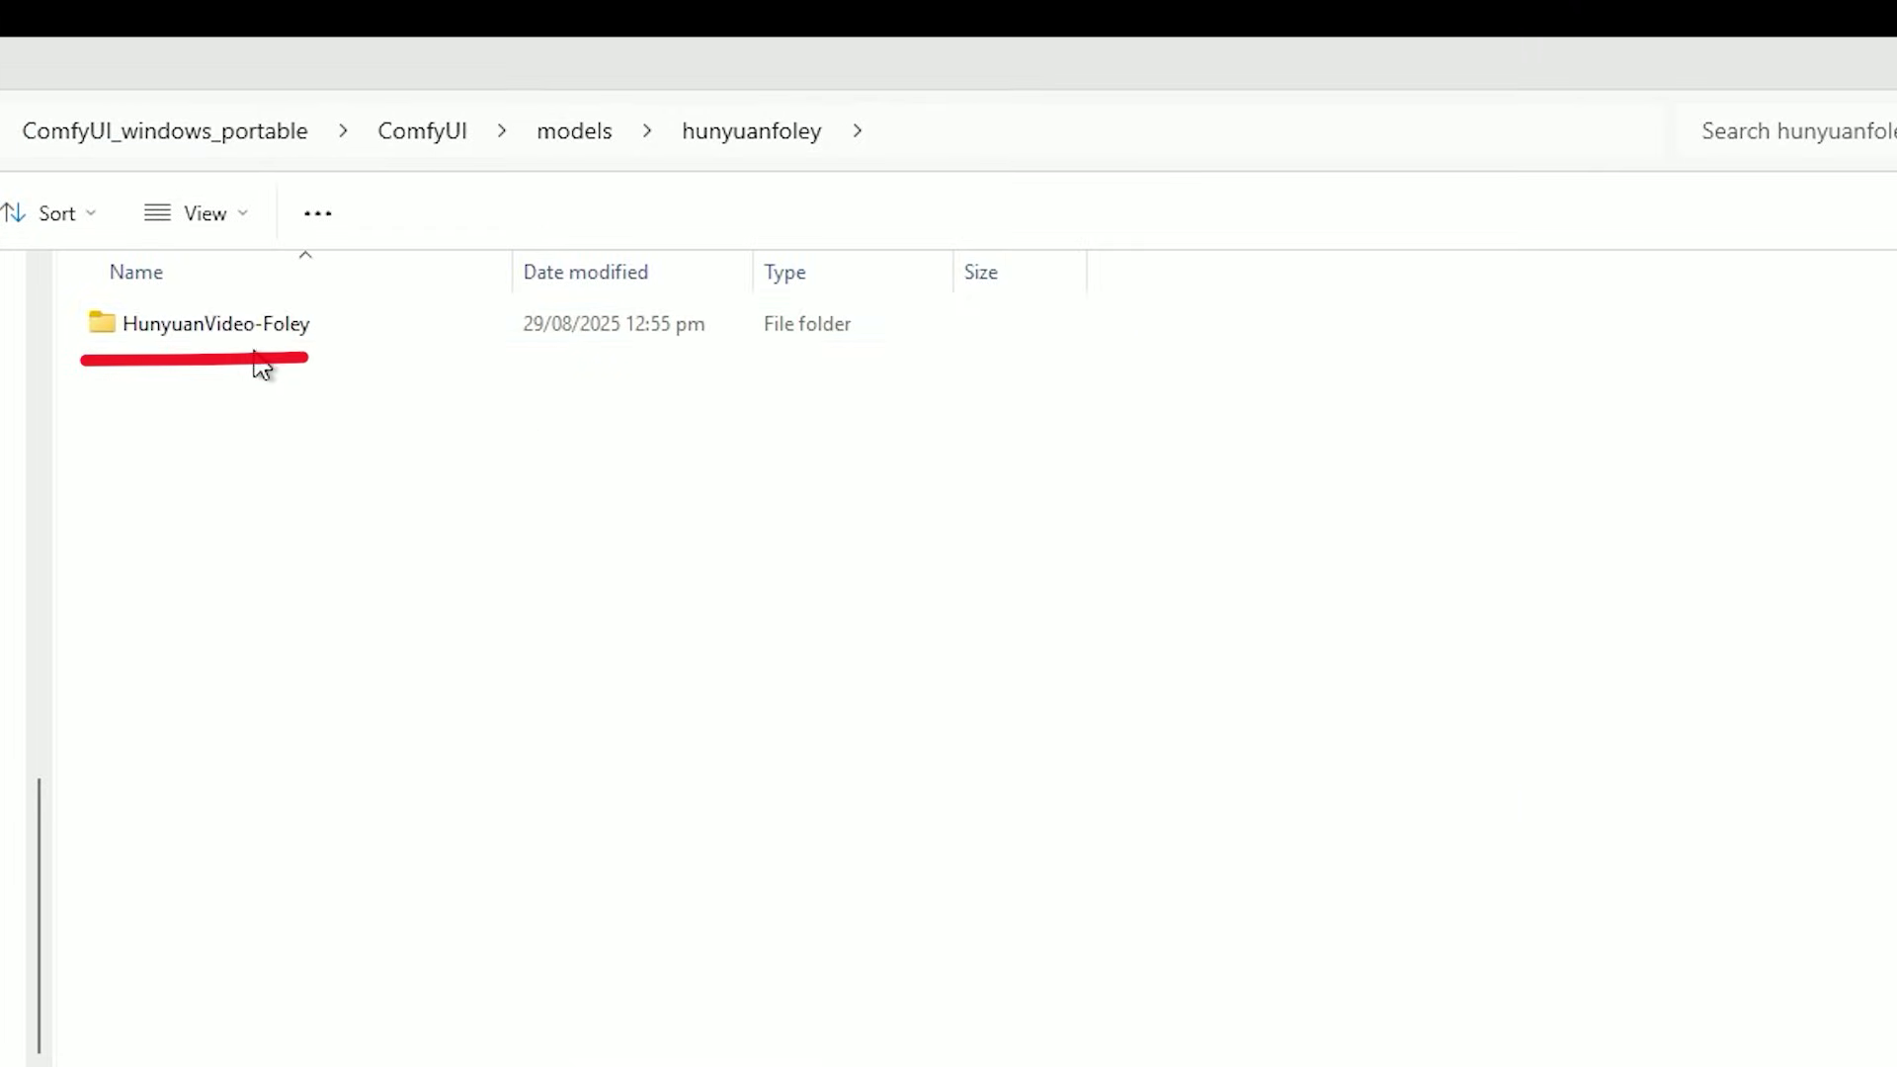
pyautogui.click(260, 329)
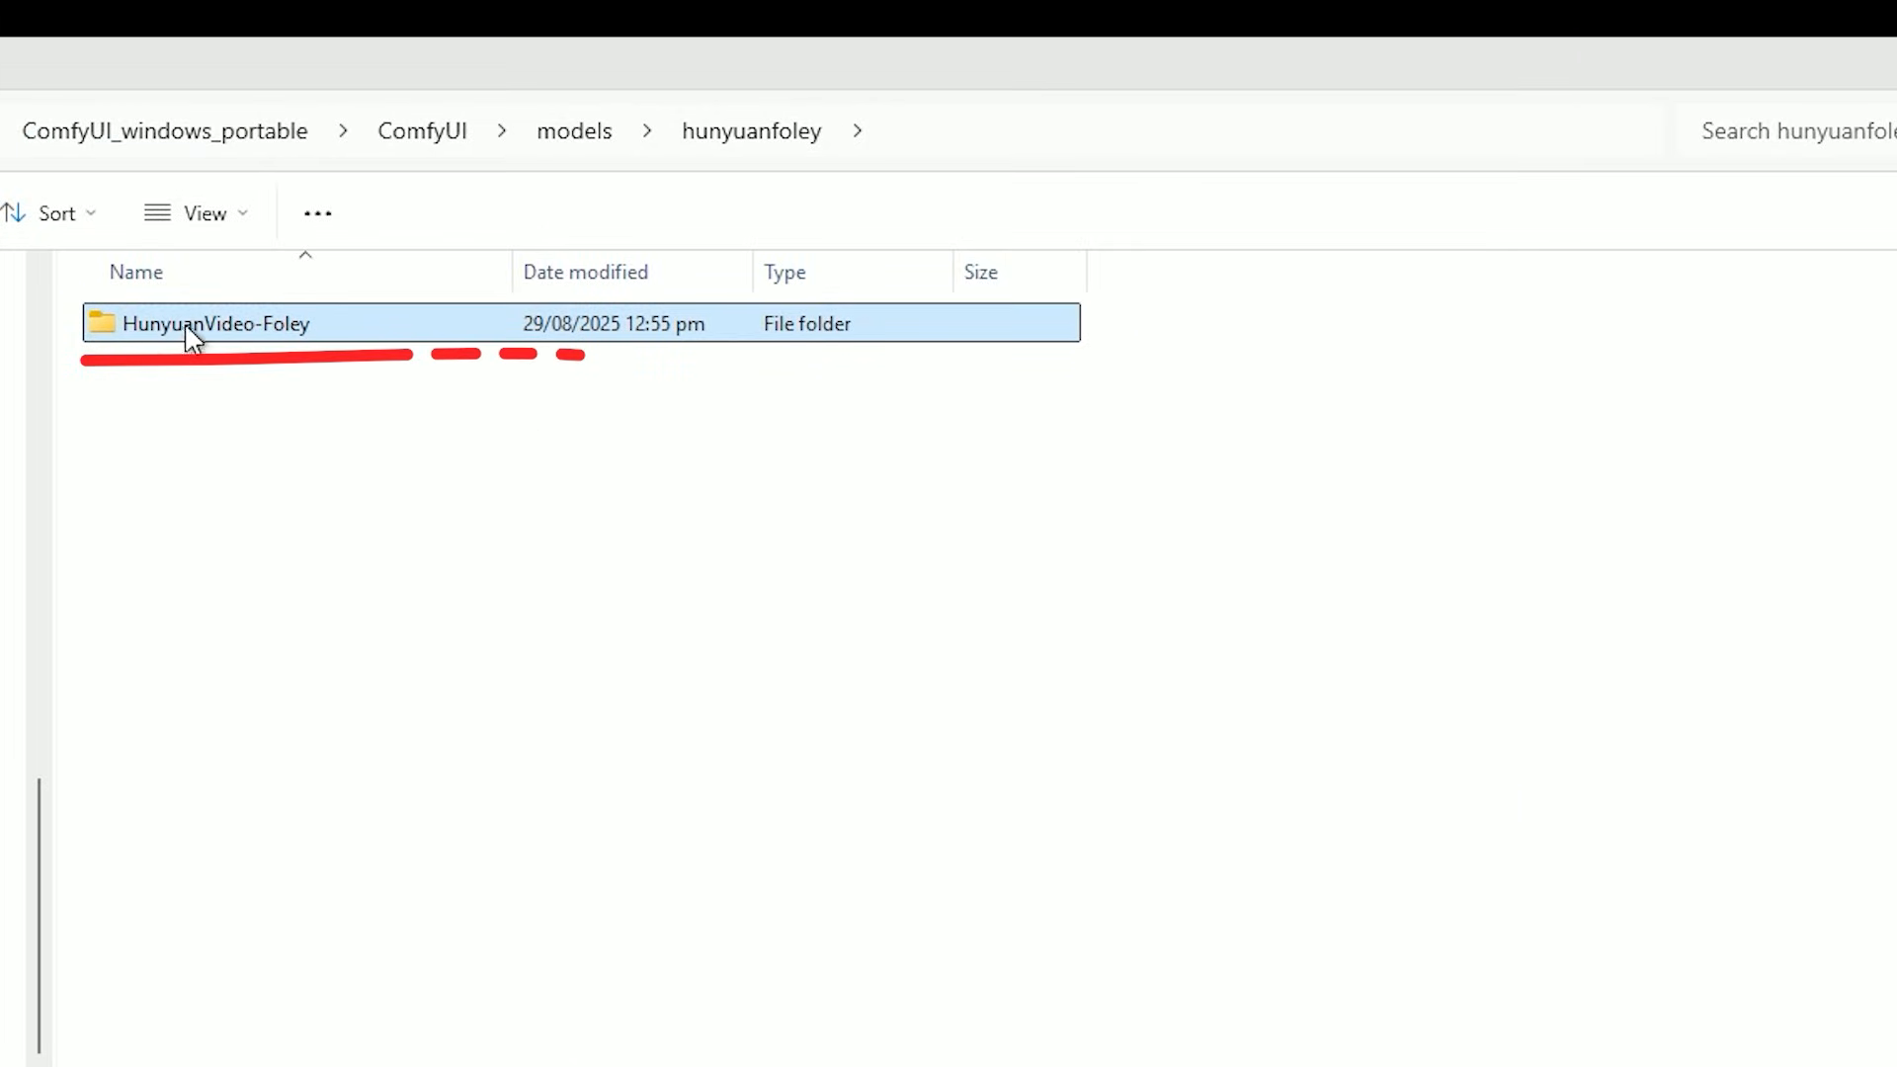
pyautogui.doubleClick(129, 330)
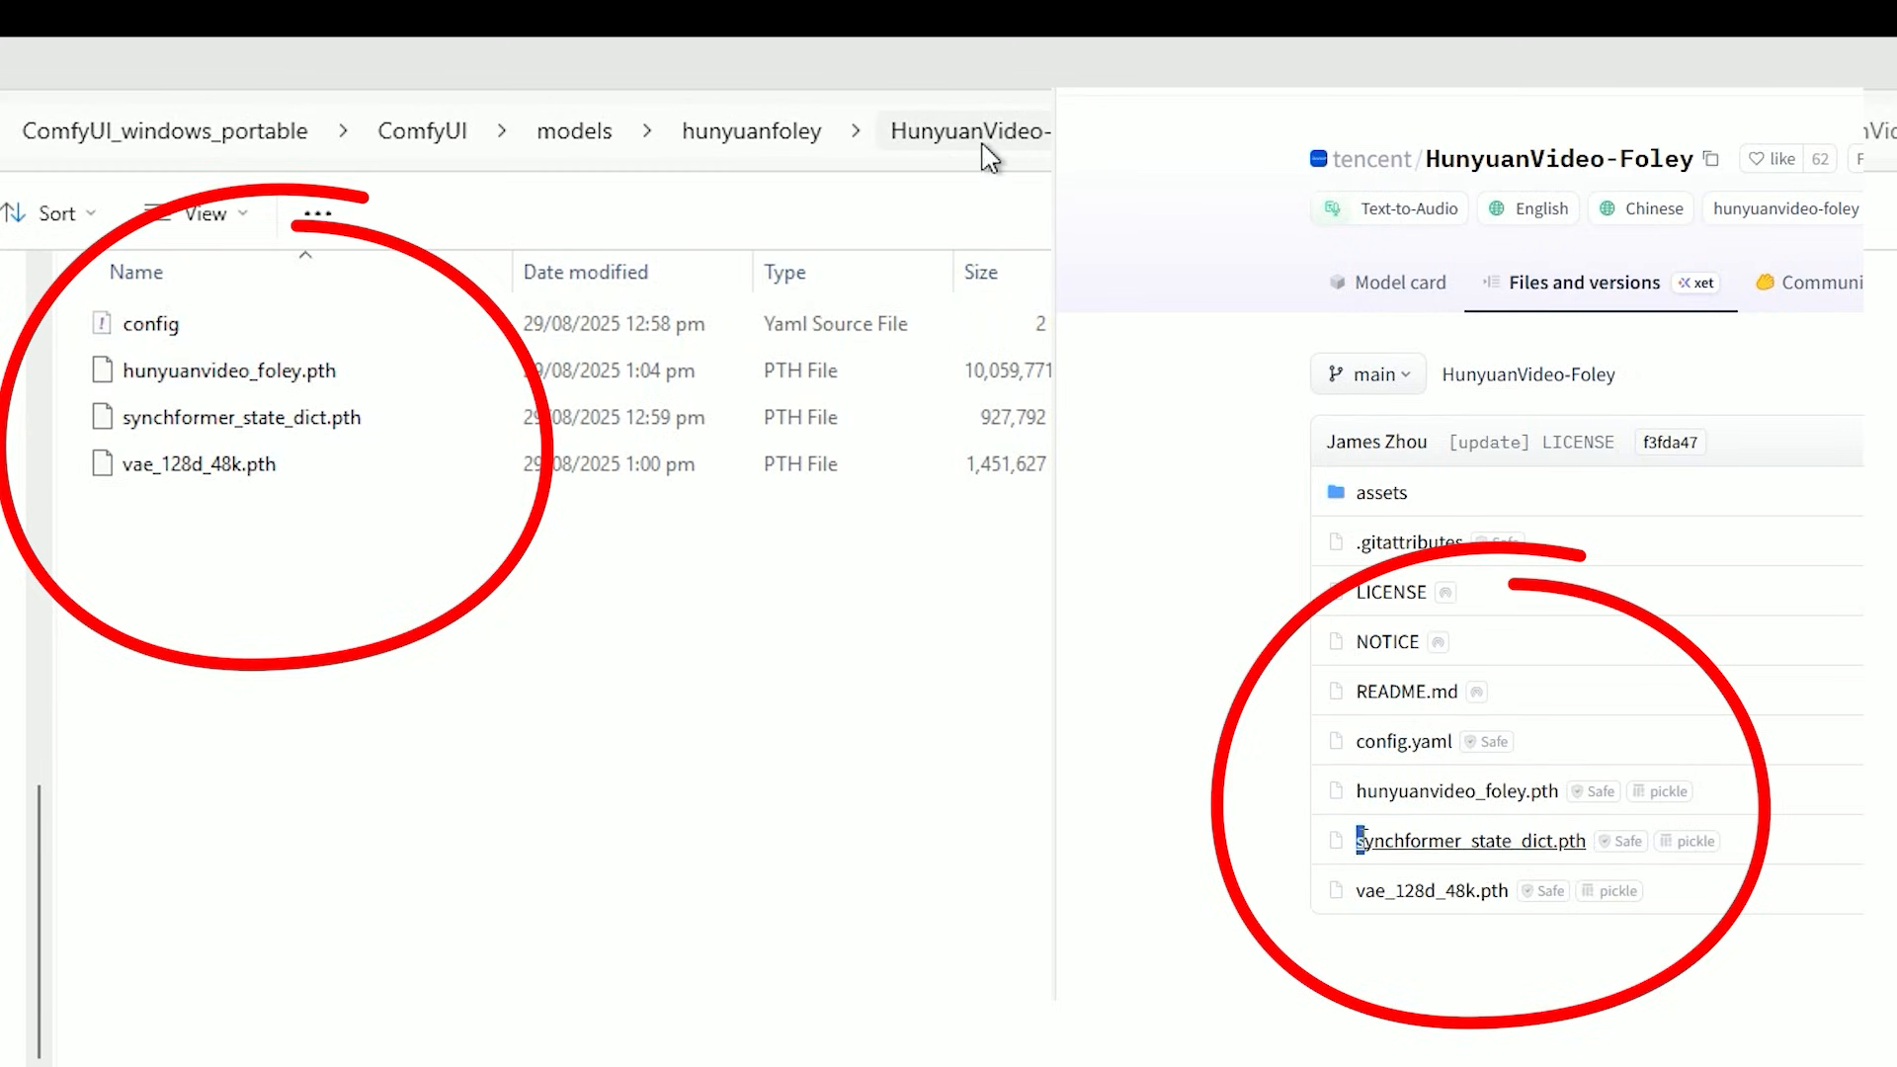
pyautogui.click(253, 344)
pyautogui.click(267, 379)
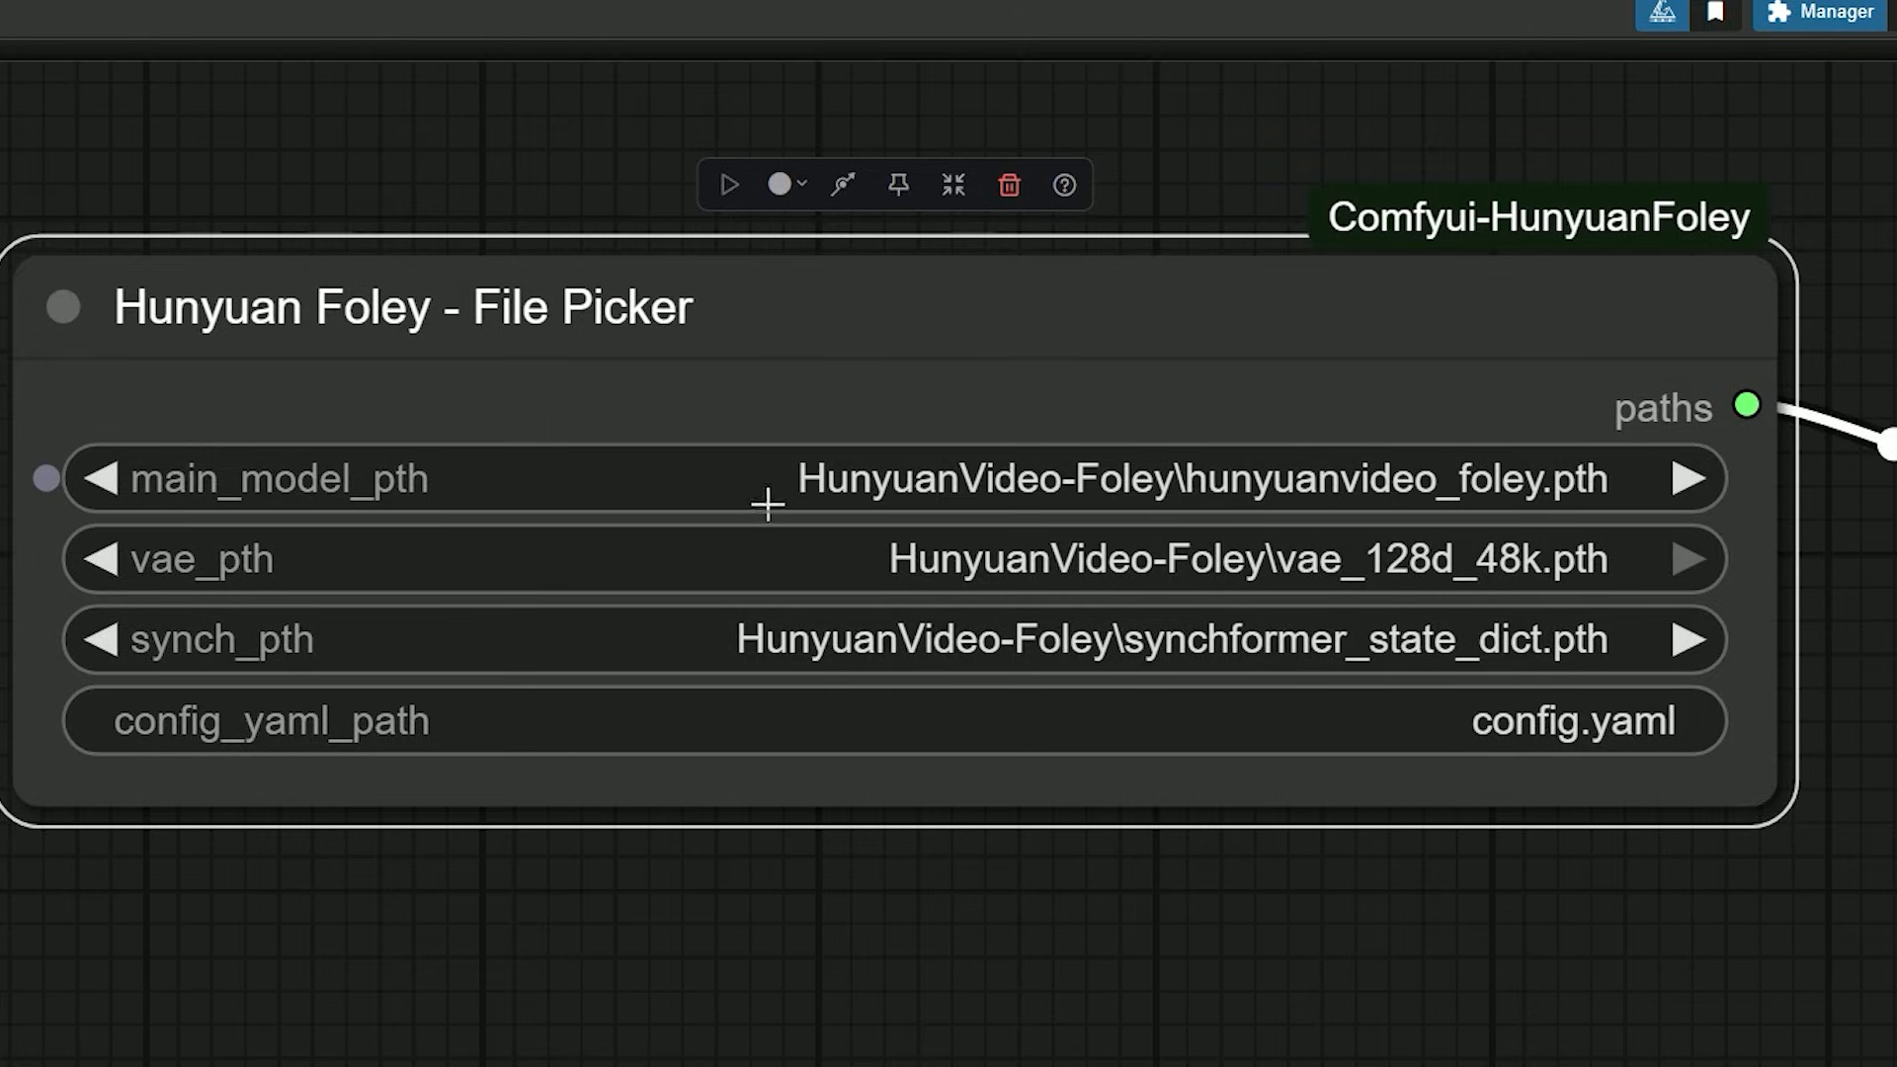
pyautogui.click(904, 481)
pyautogui.click(1404, 362)
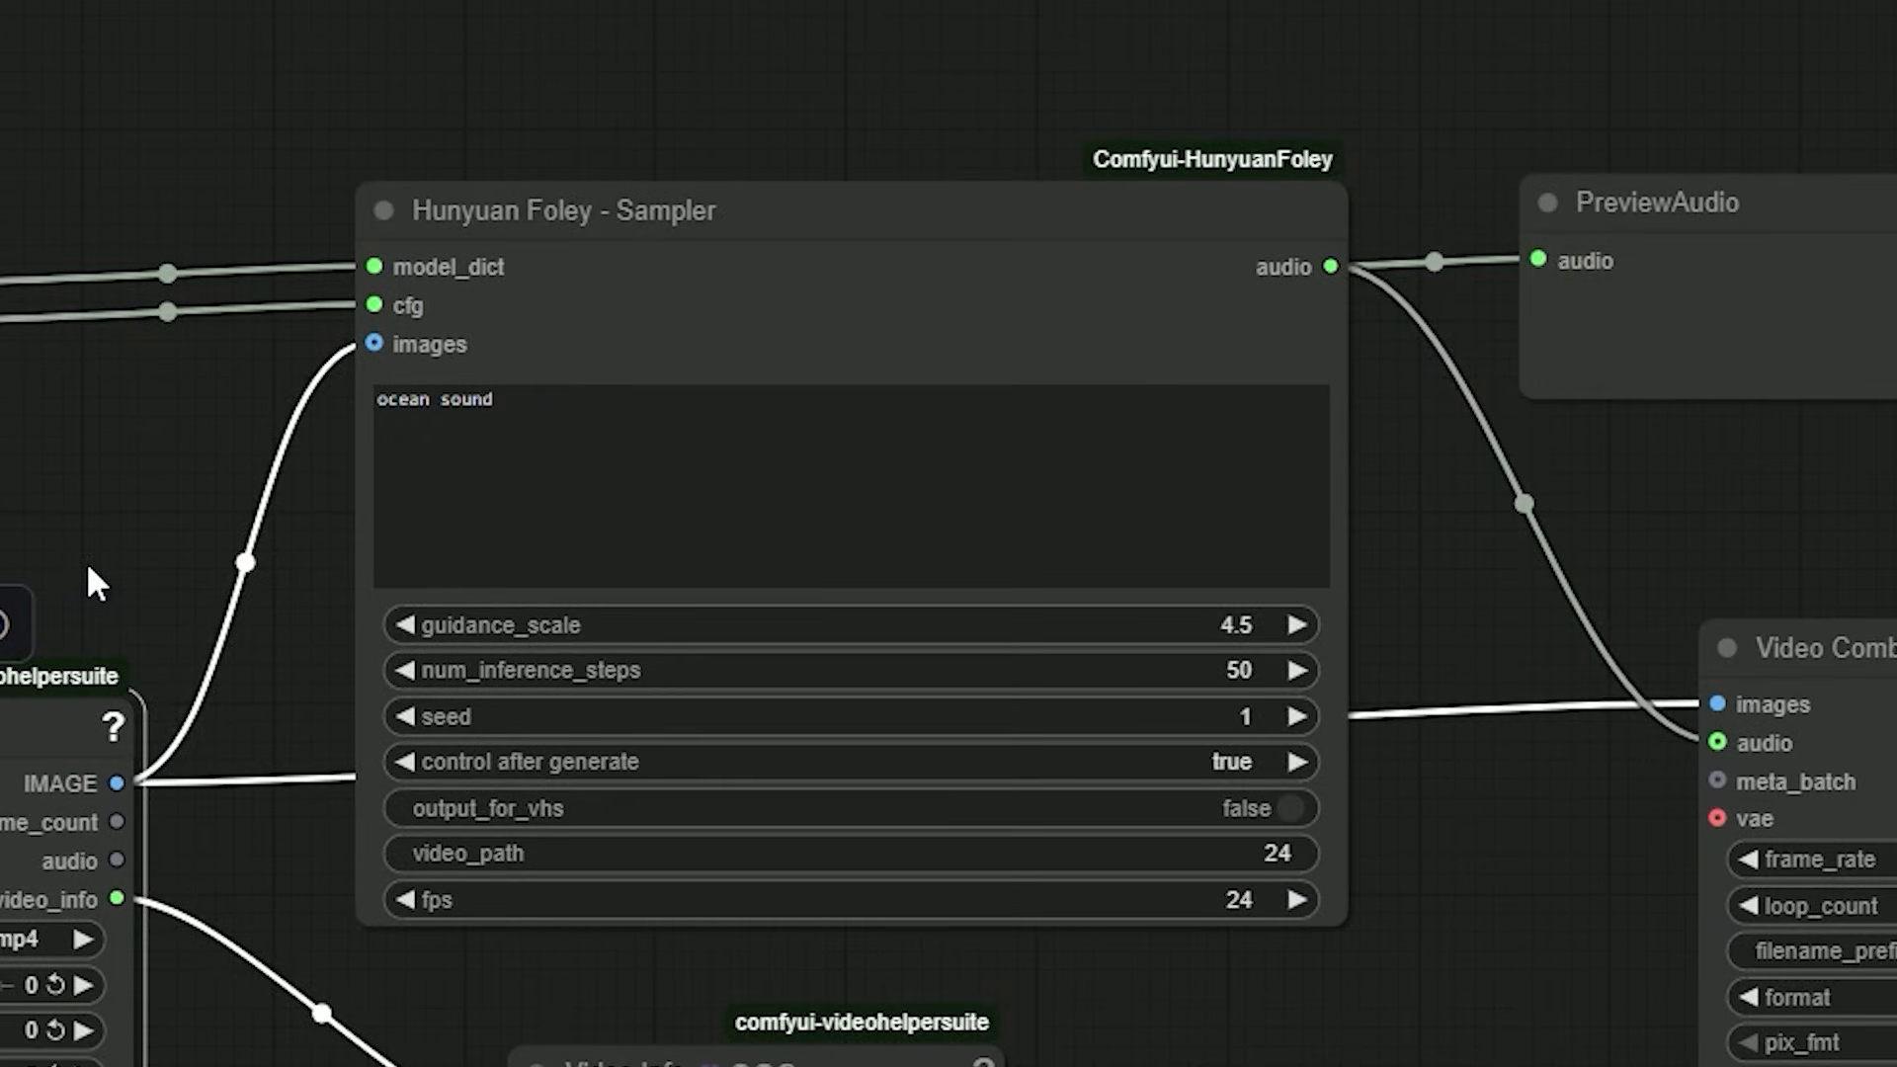
pyautogui.scroll(2, 227, 536)
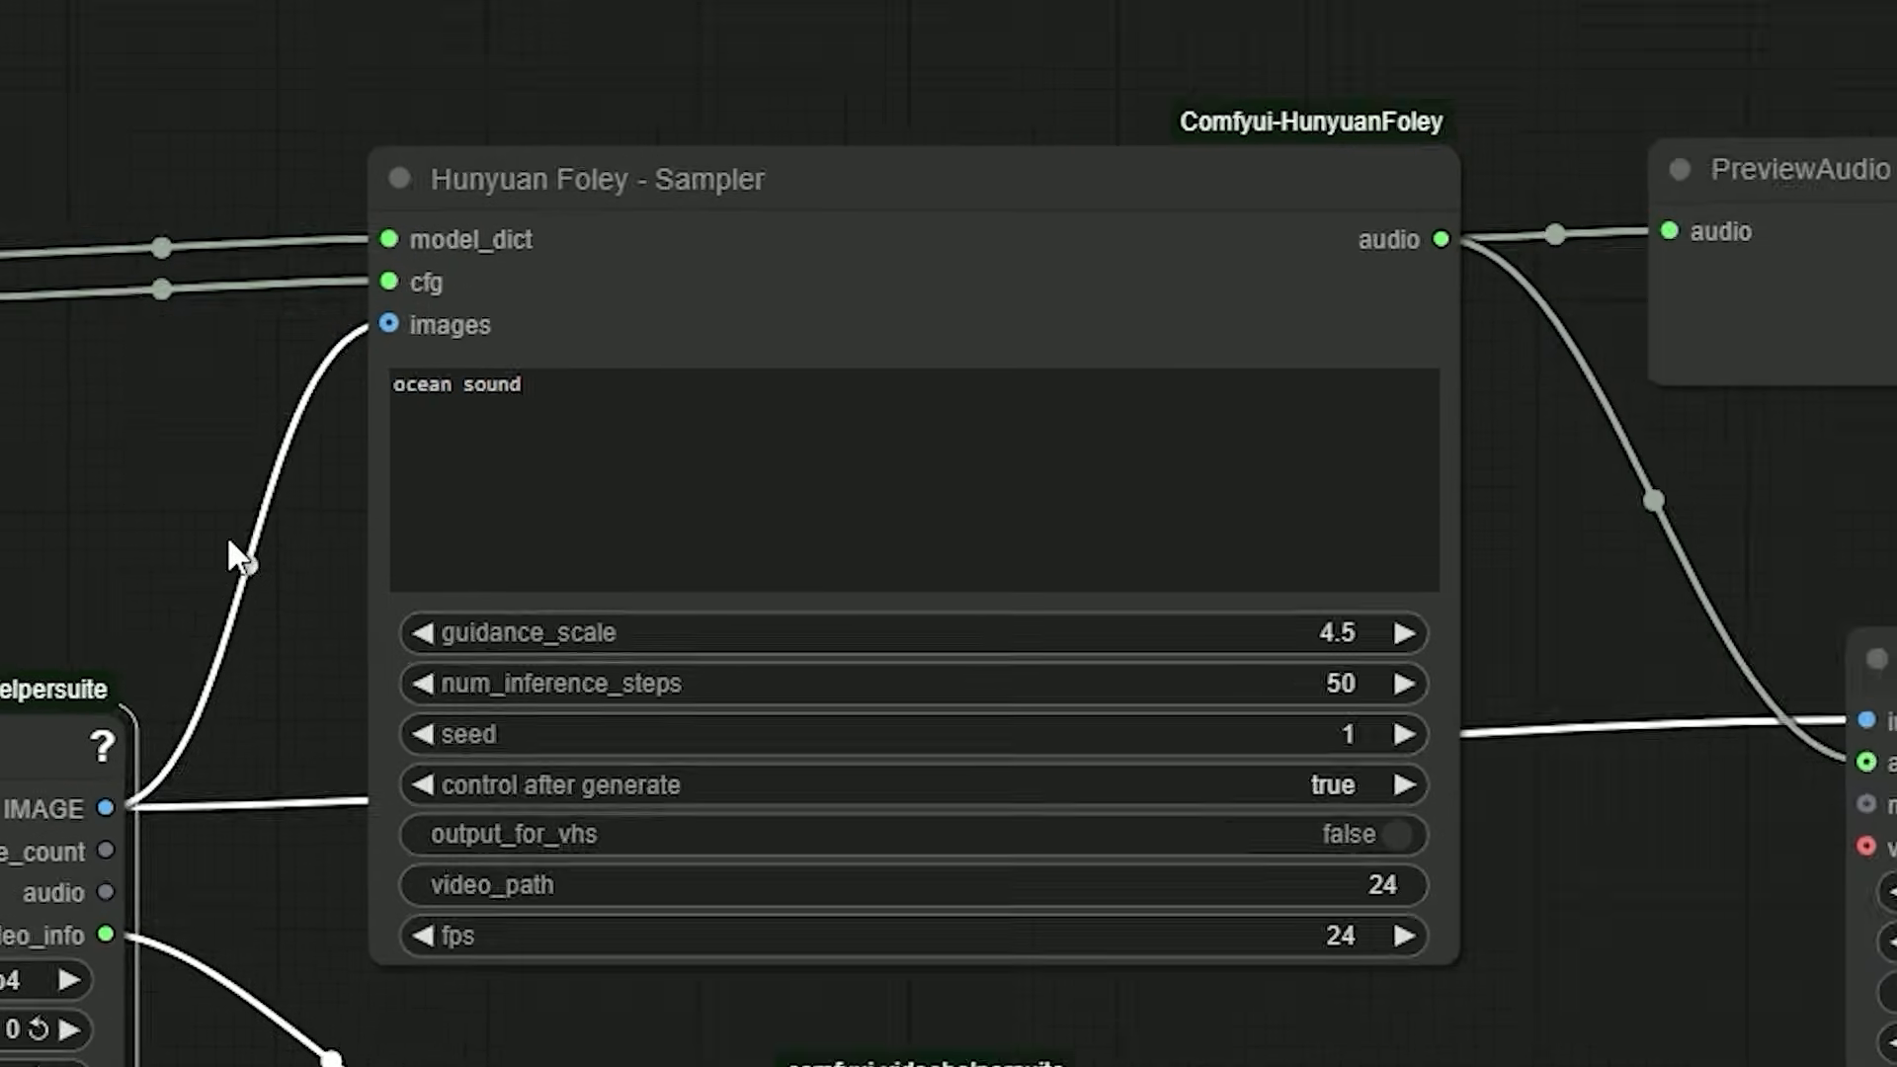
# - Review the Load Video node's options and pan across the Video Info and Video Combine nodes
pyautogui.click(557, 370)
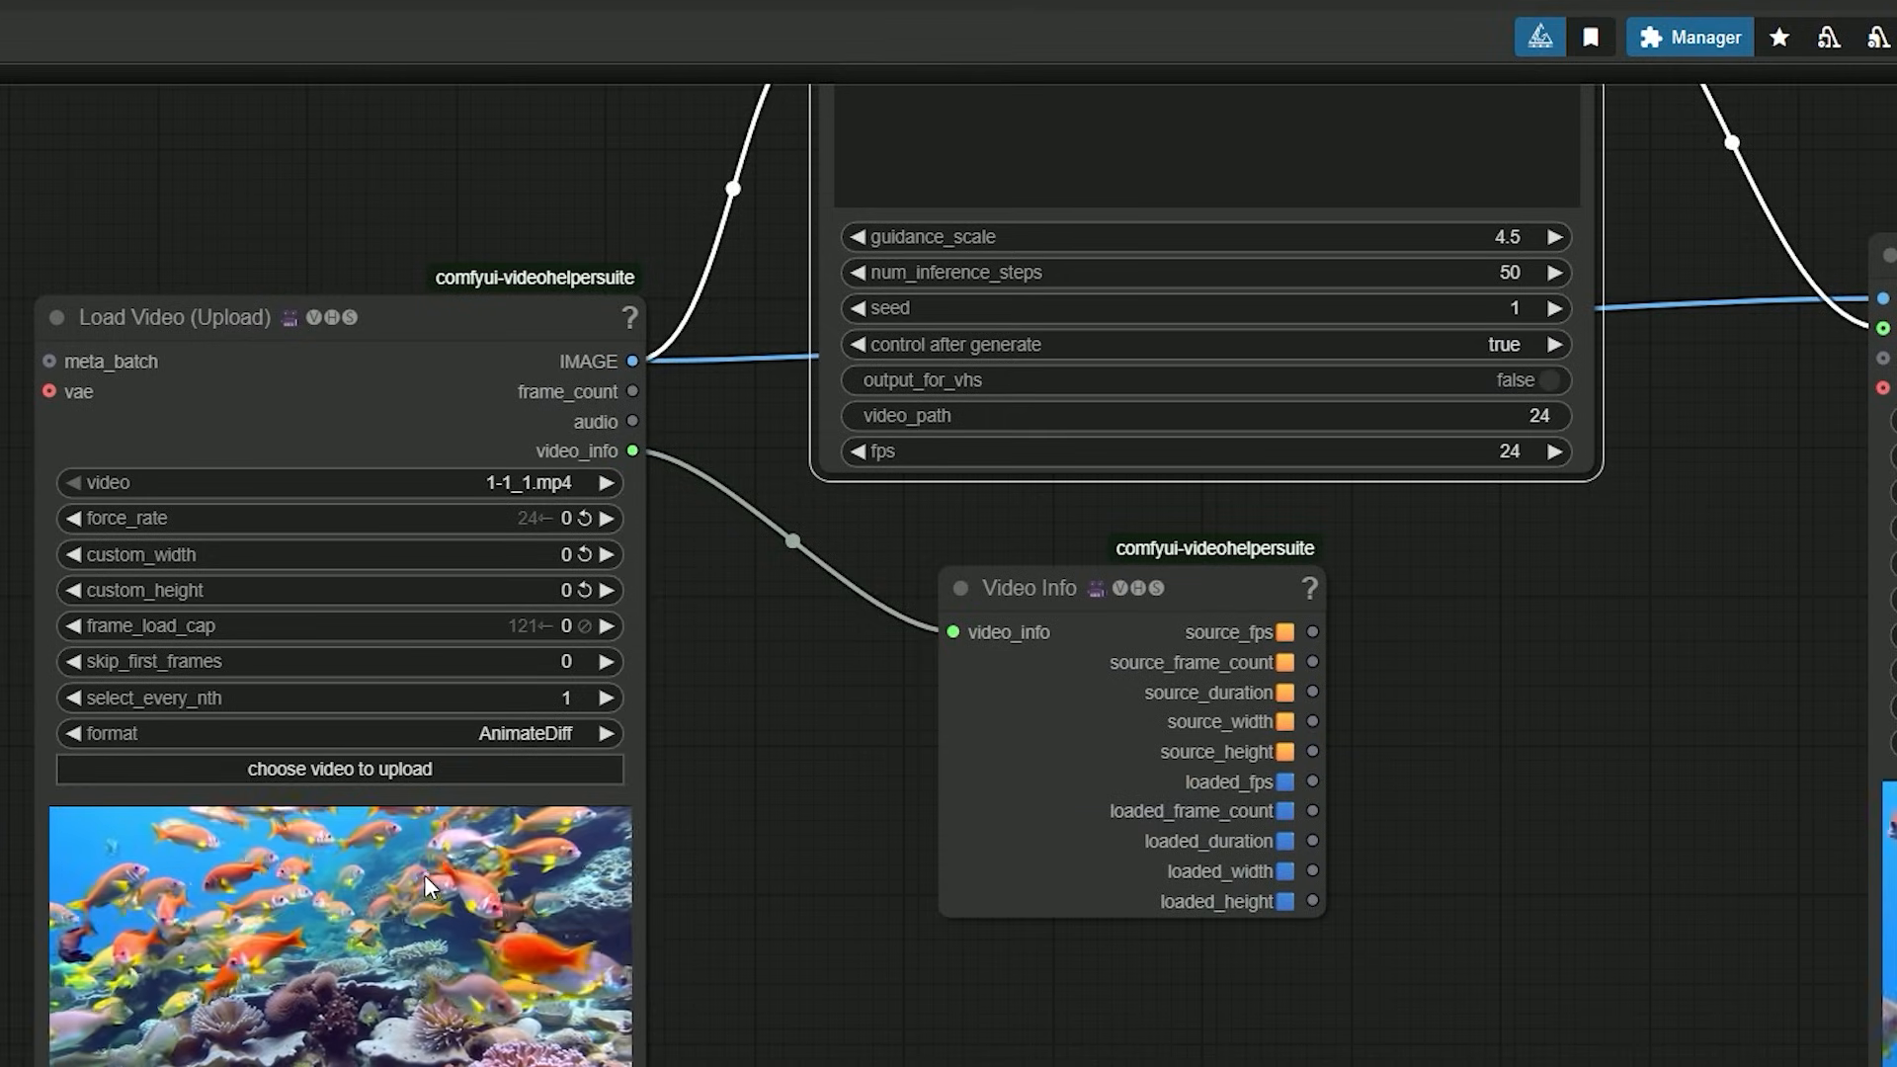
pyautogui.rightClick(415, 373)
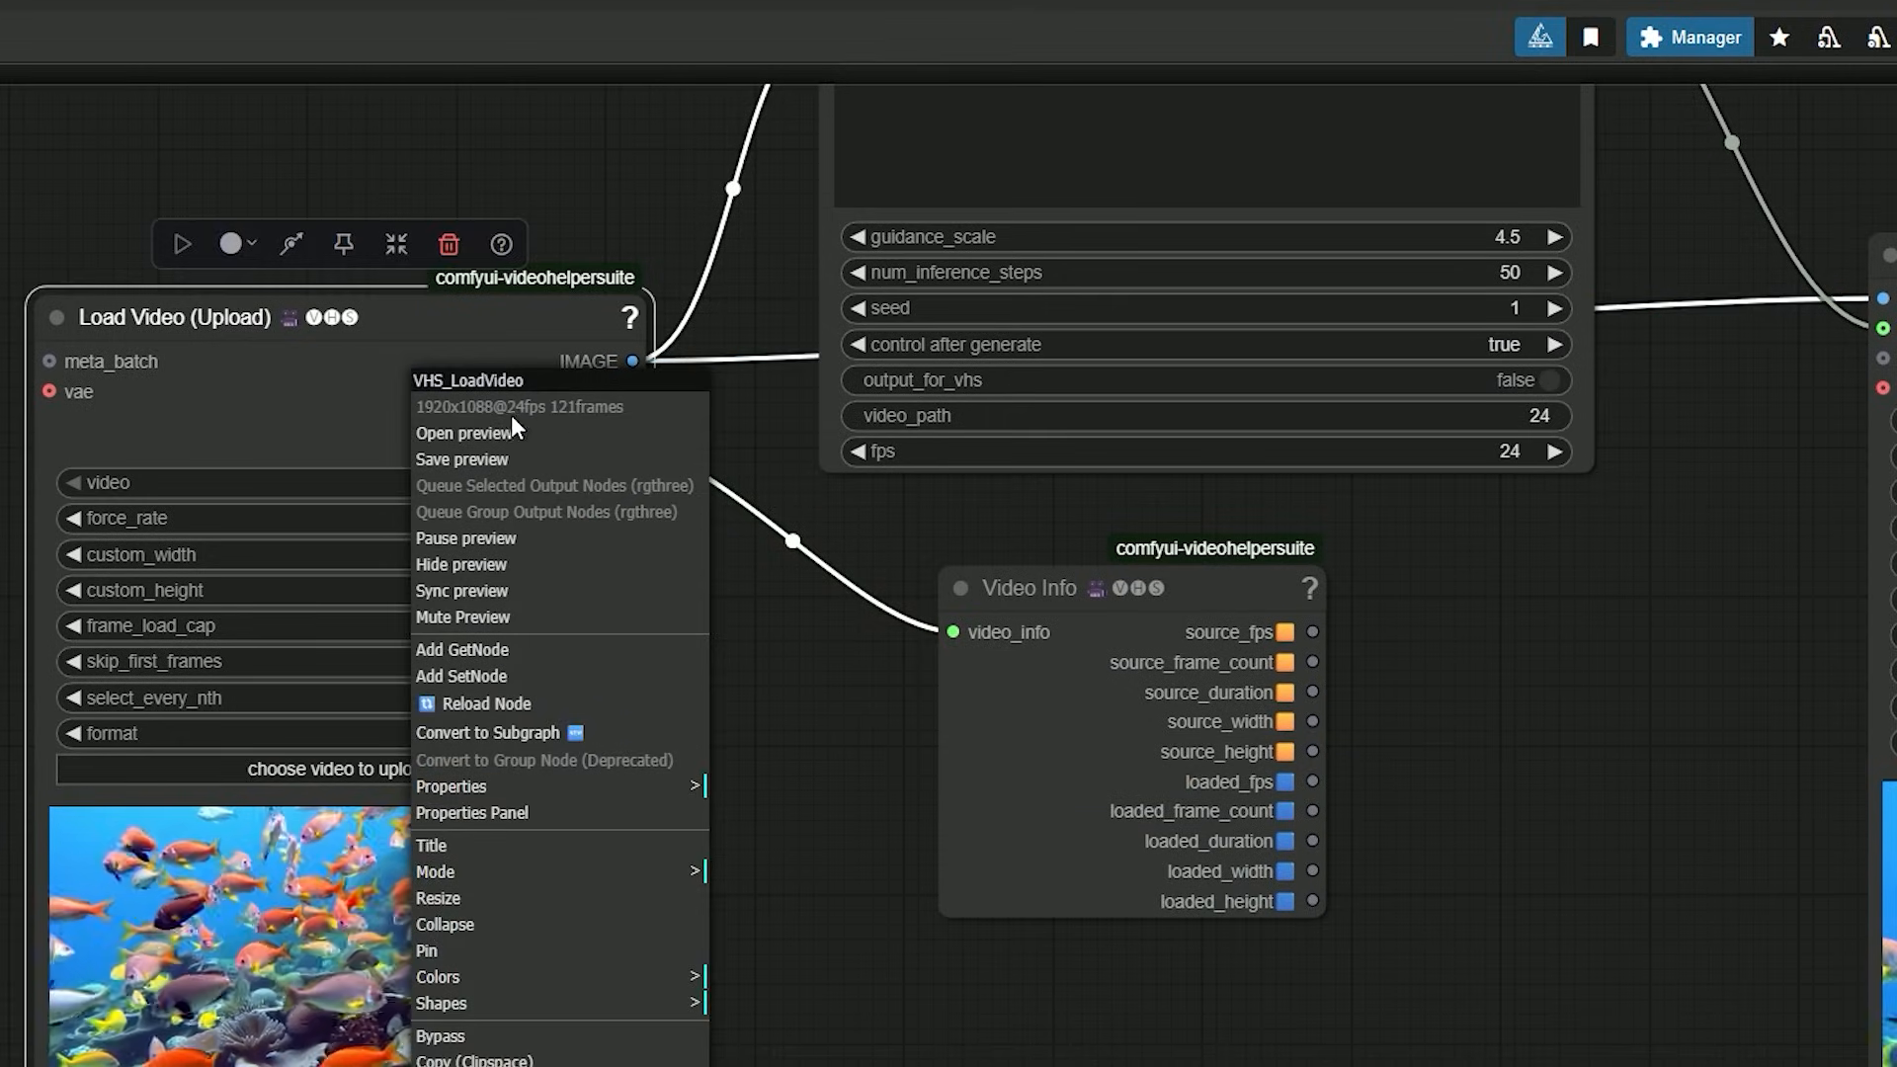
pyautogui.click(880, 471)
pyautogui.moveTo(880, 471); pyautogui.dragTo(415, 591)
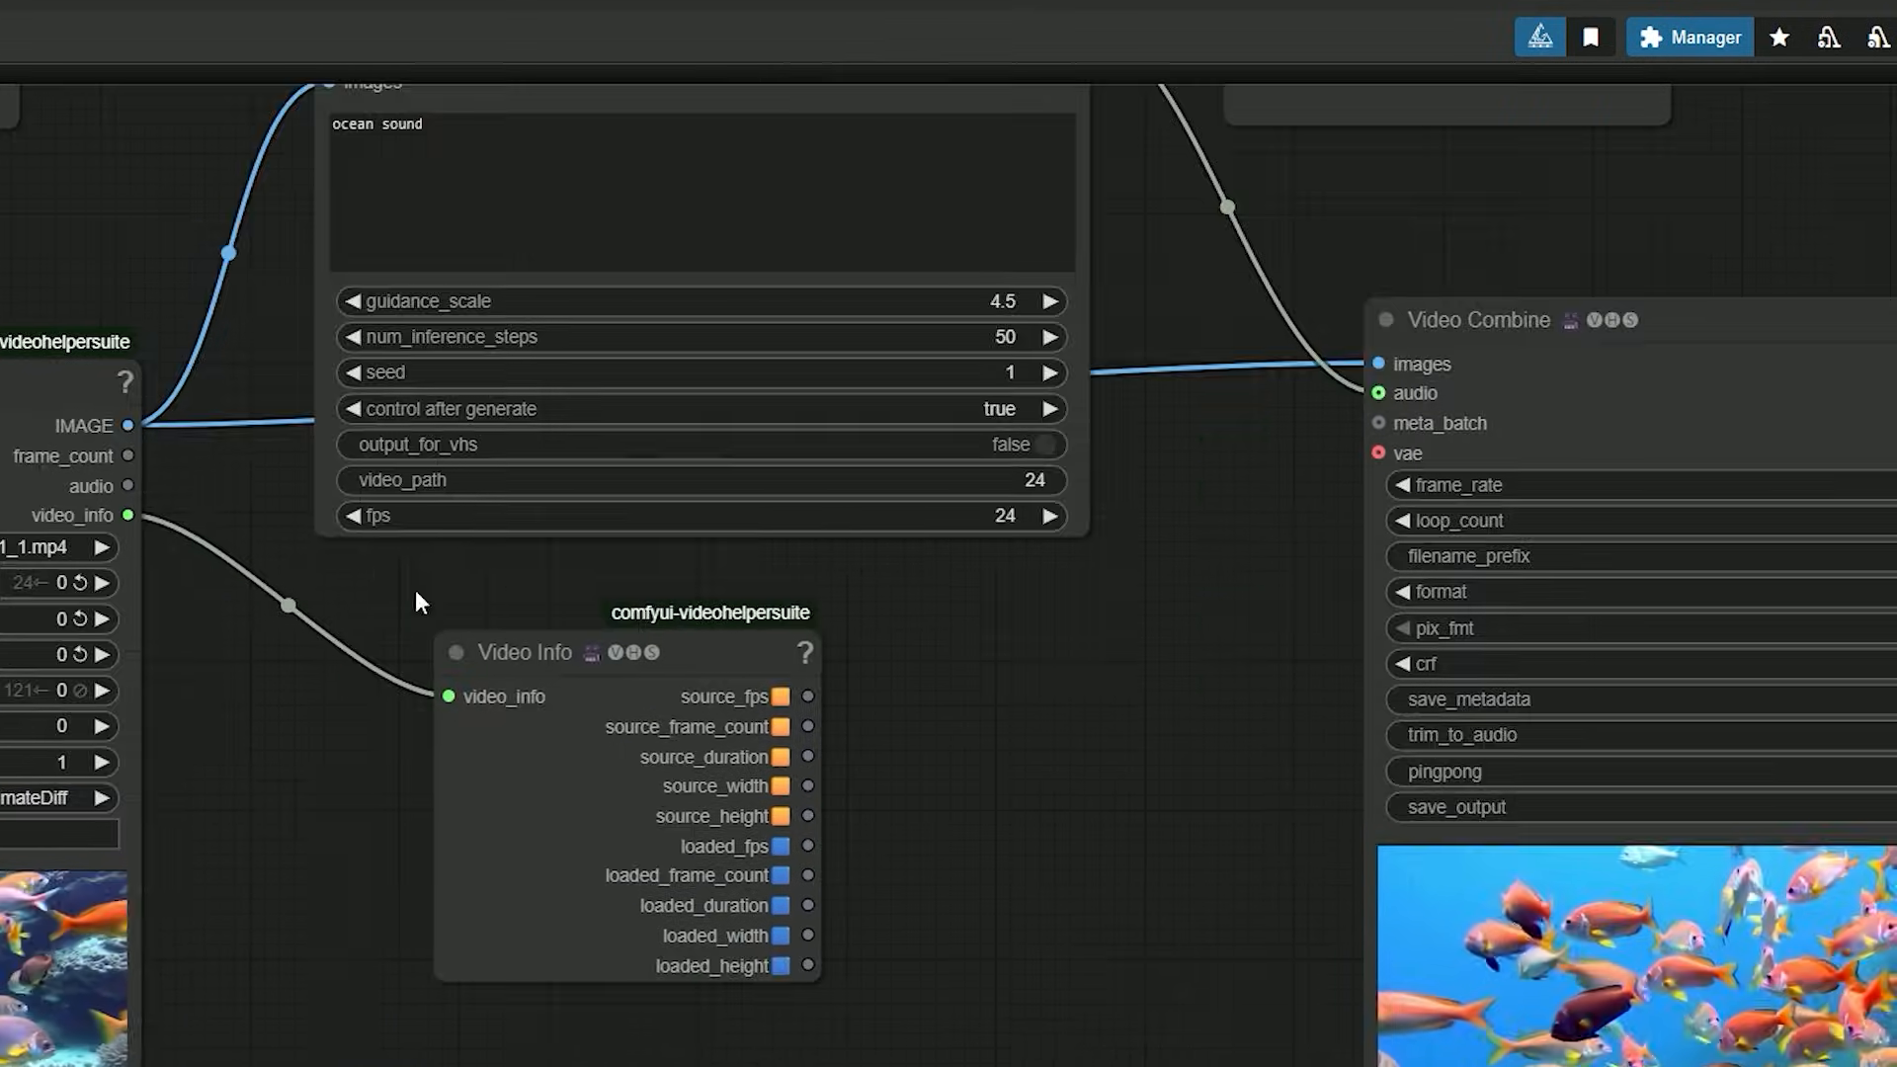
pyautogui.scroll(3, 416, 590)
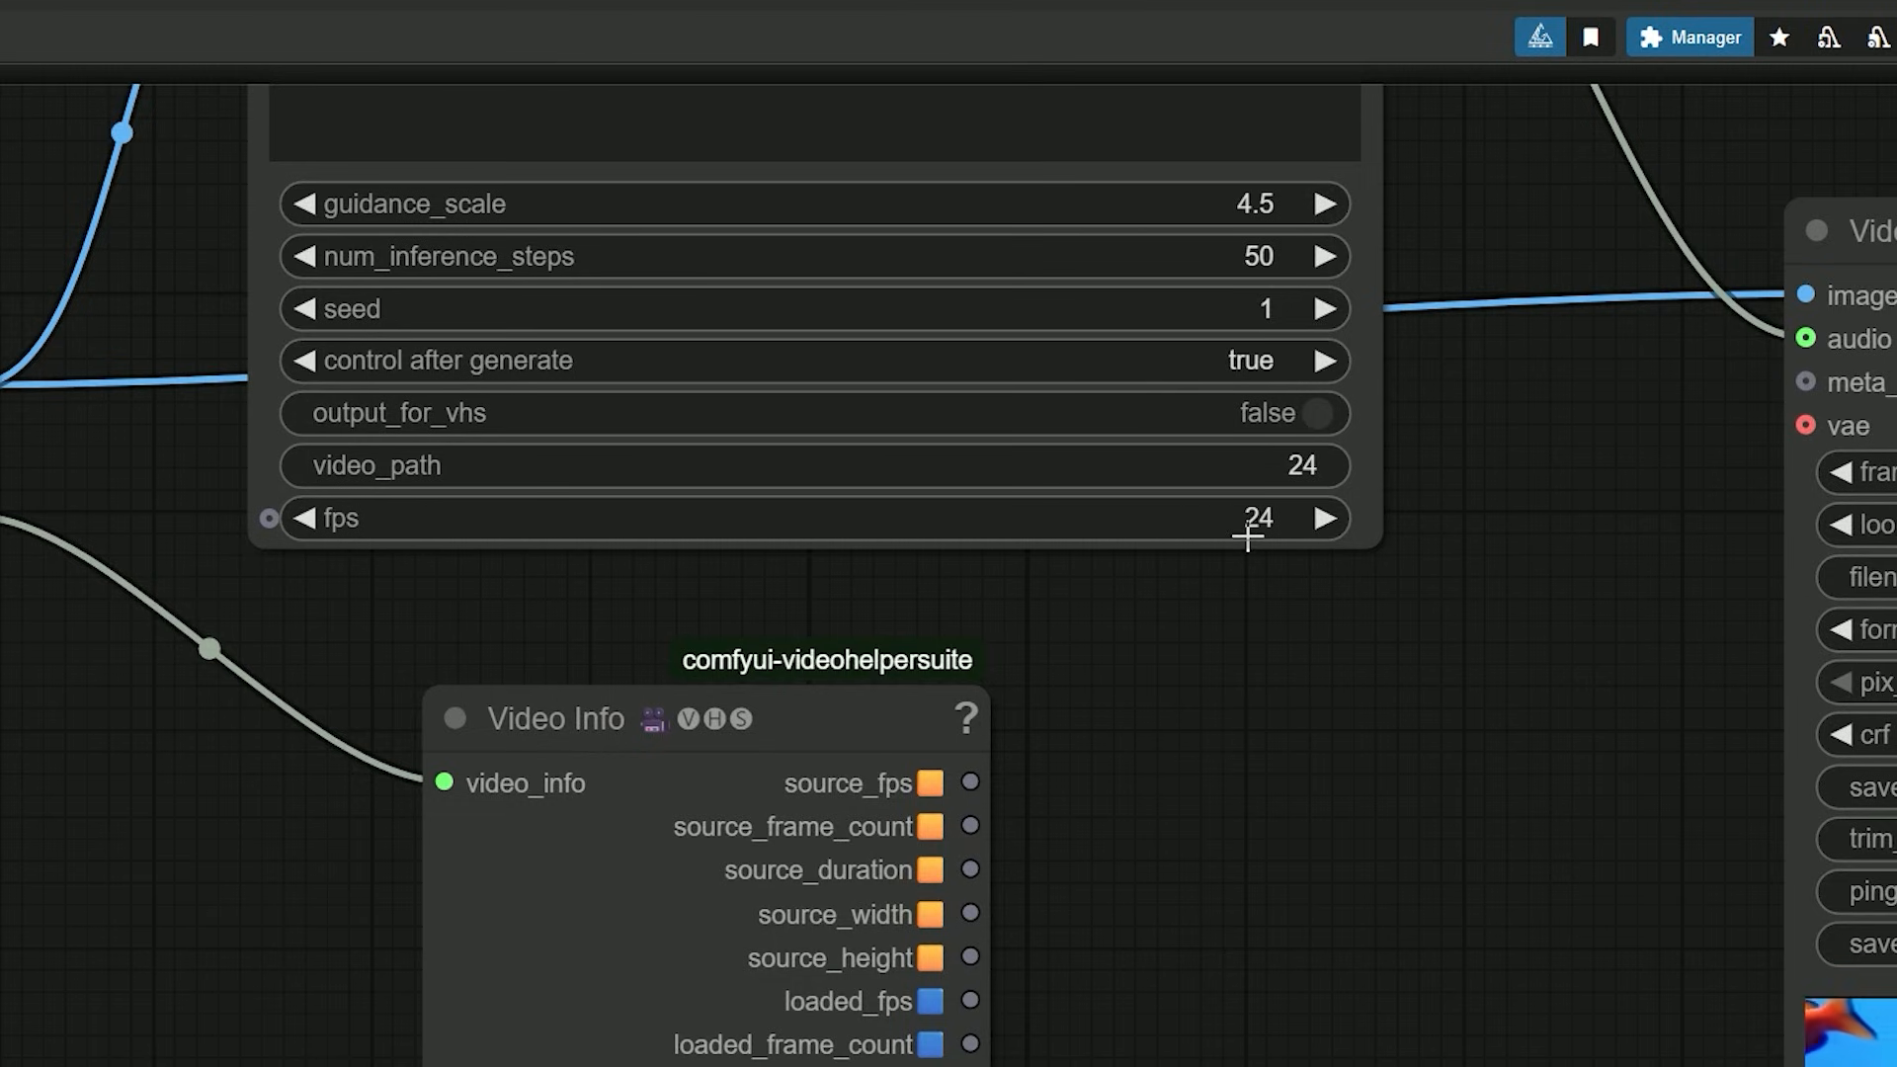
pyautogui.scroll(-3, 1334, 567)
pyautogui.moveTo(1334, 568); pyautogui.dragTo(741, 445)
pyautogui.scroll(3, 951, 306)
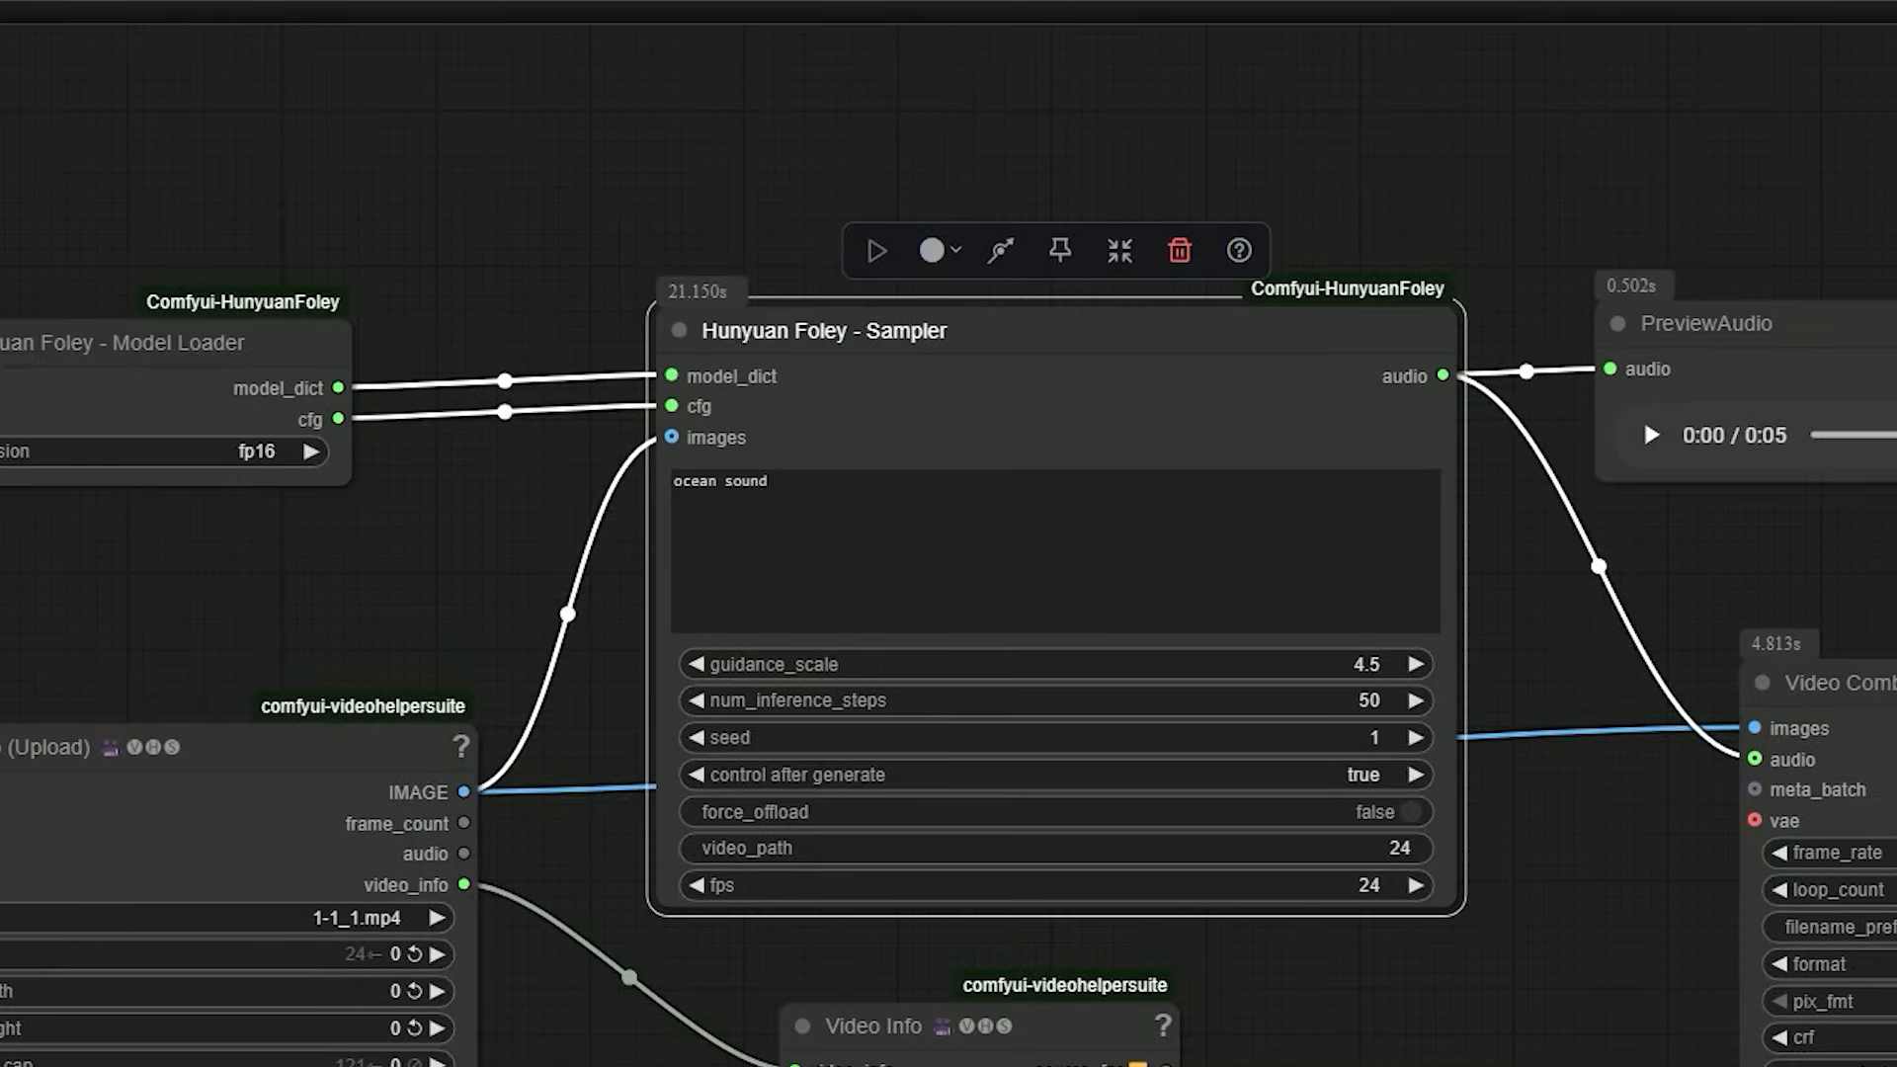
pyautogui.scroll(2, 785, 445)
pyautogui.scroll(-3, 786, 518)
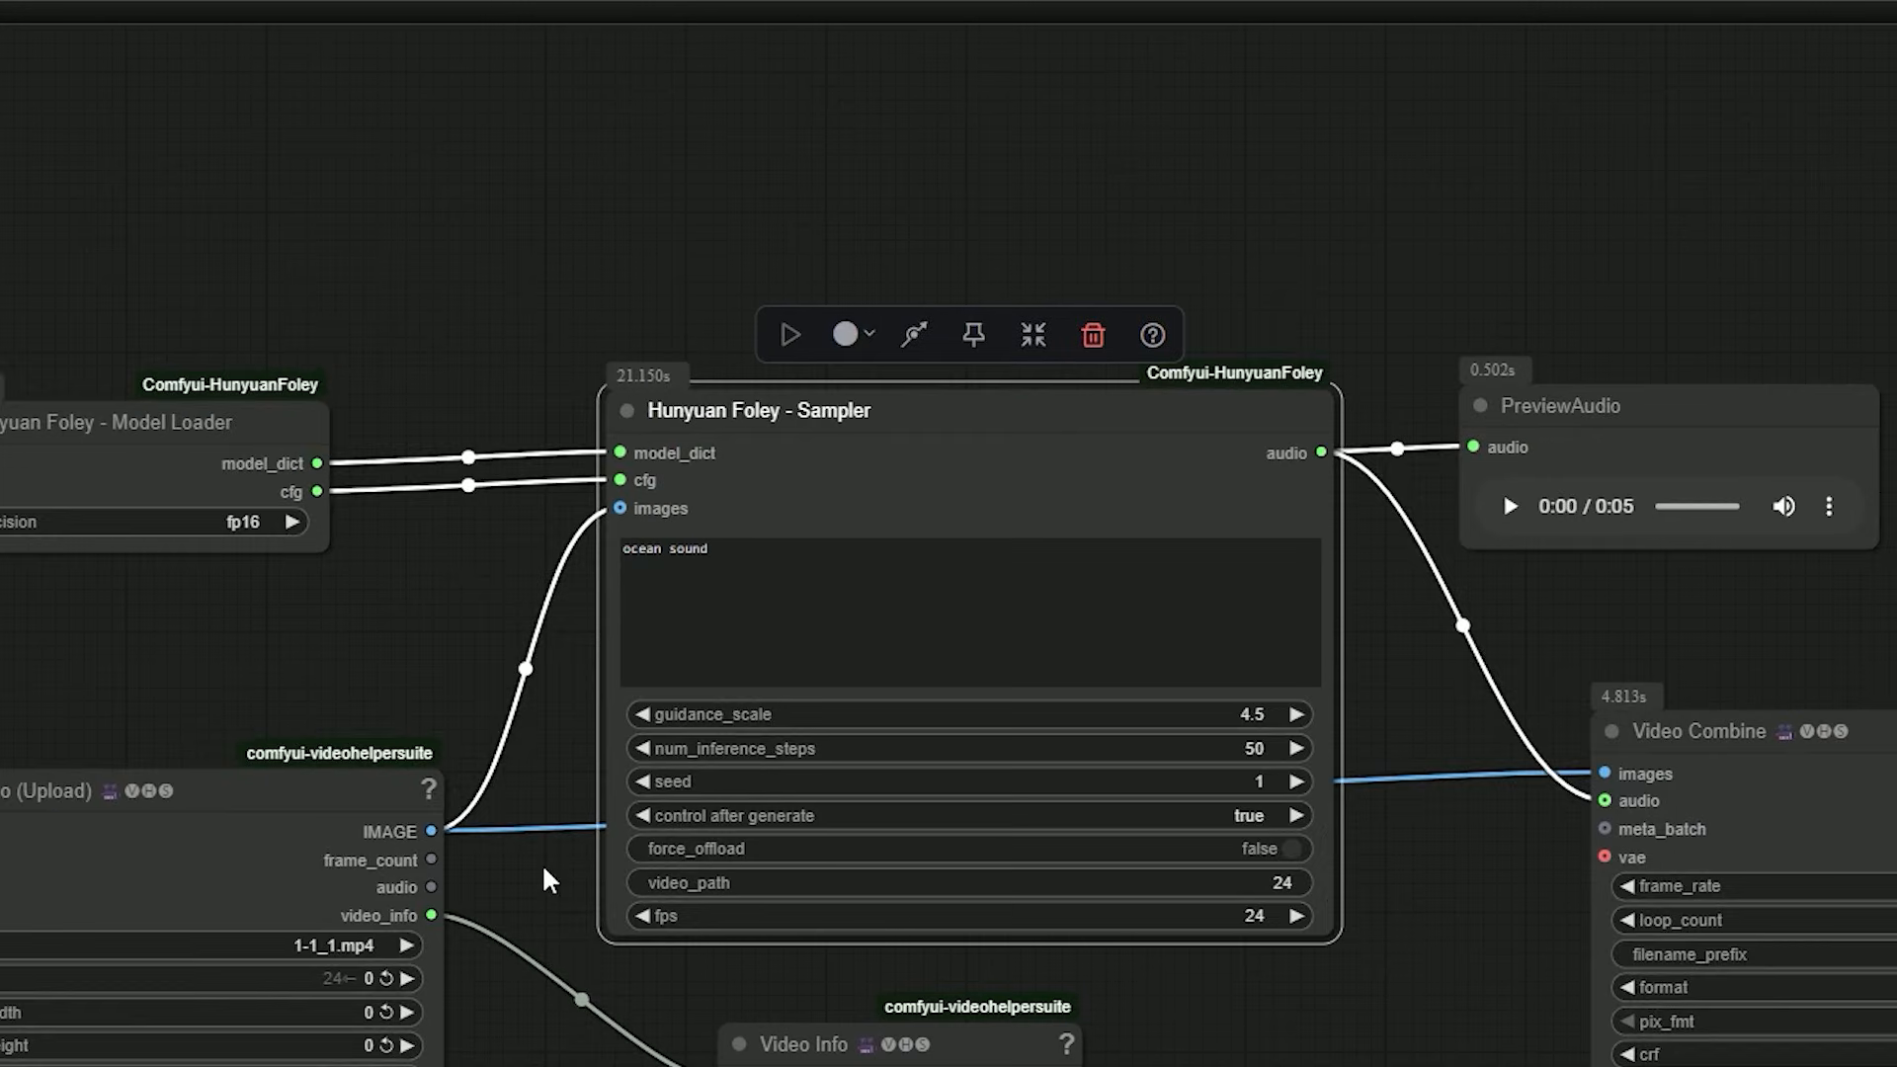
# - Centre the Load Video node, the Sampler prompt and the audio/video preview nodes in view
pyautogui.moveTo(541, 864); pyautogui.dragTo(1064, 633)
pyautogui.scroll(-2, 920, 861)
pyautogui.scroll(3, 920, 860)
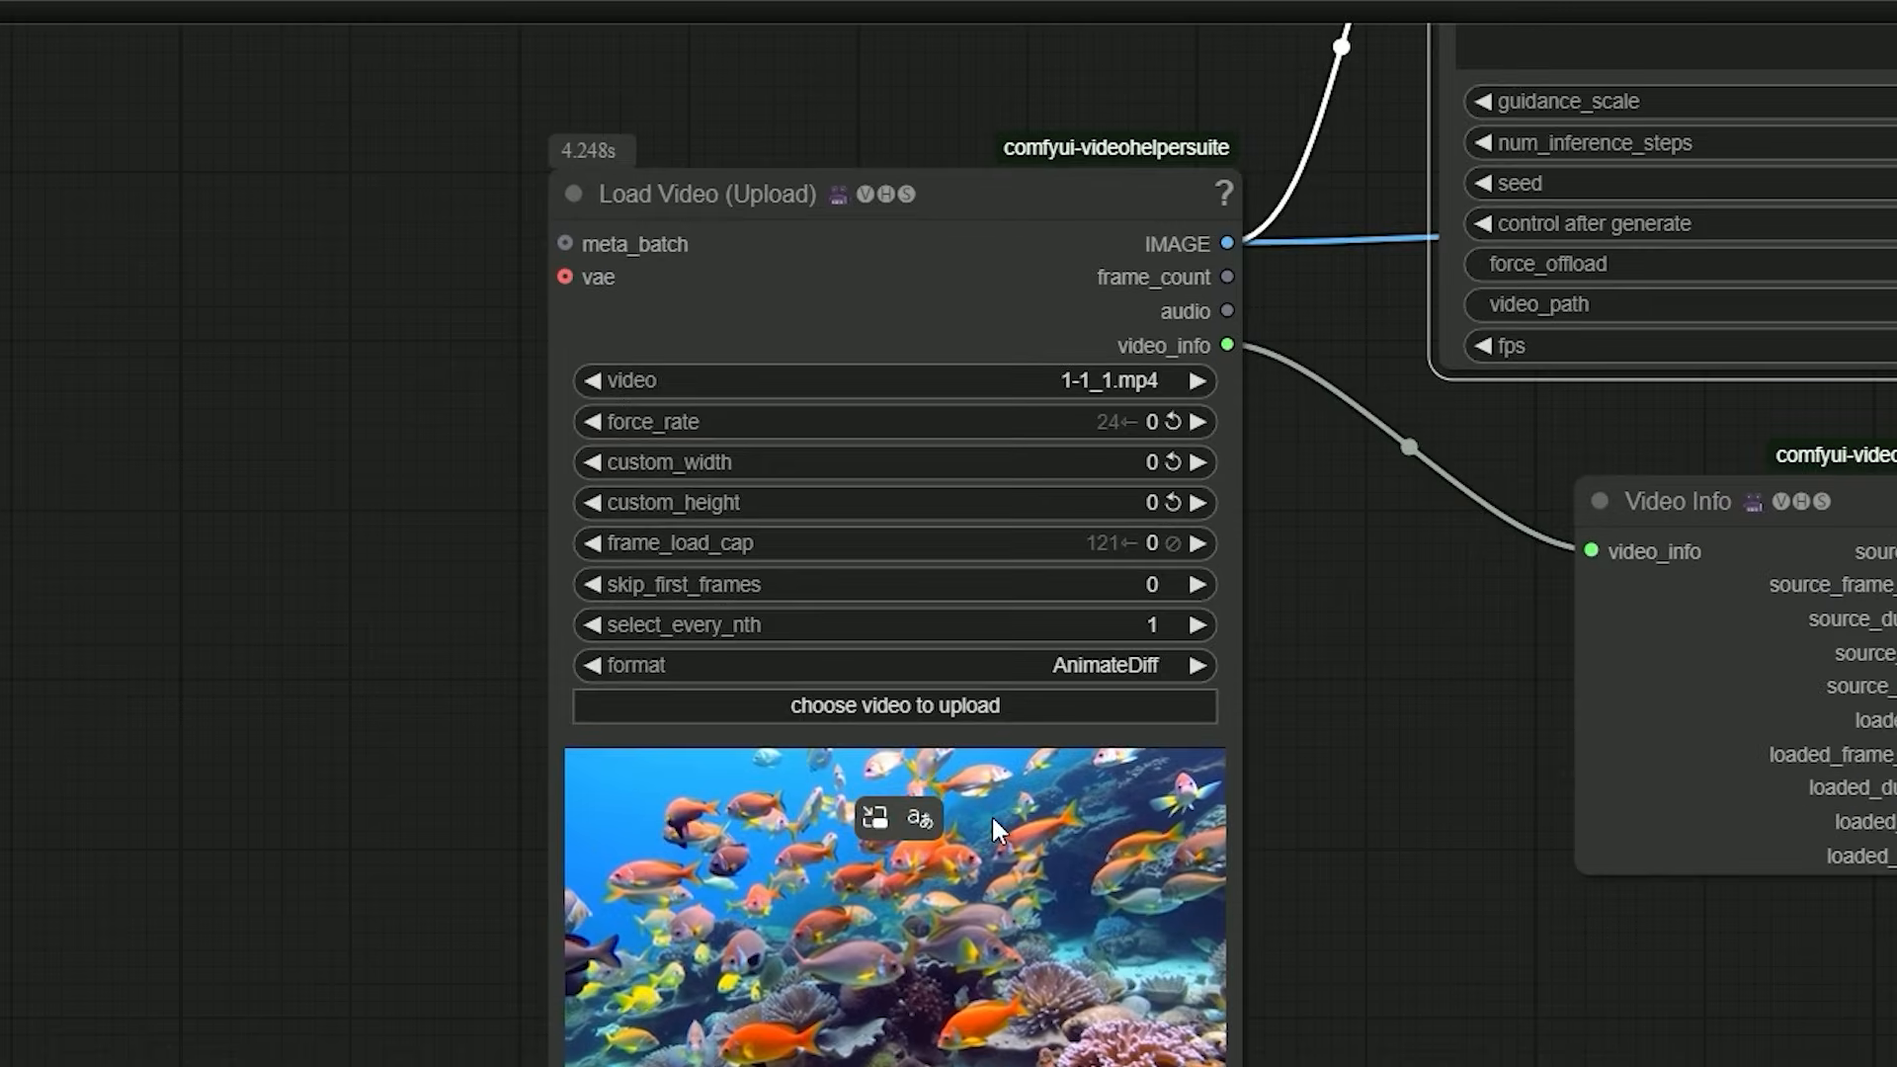
pyautogui.moveTo(1256, 676); pyautogui.dragTo(1141, 632)
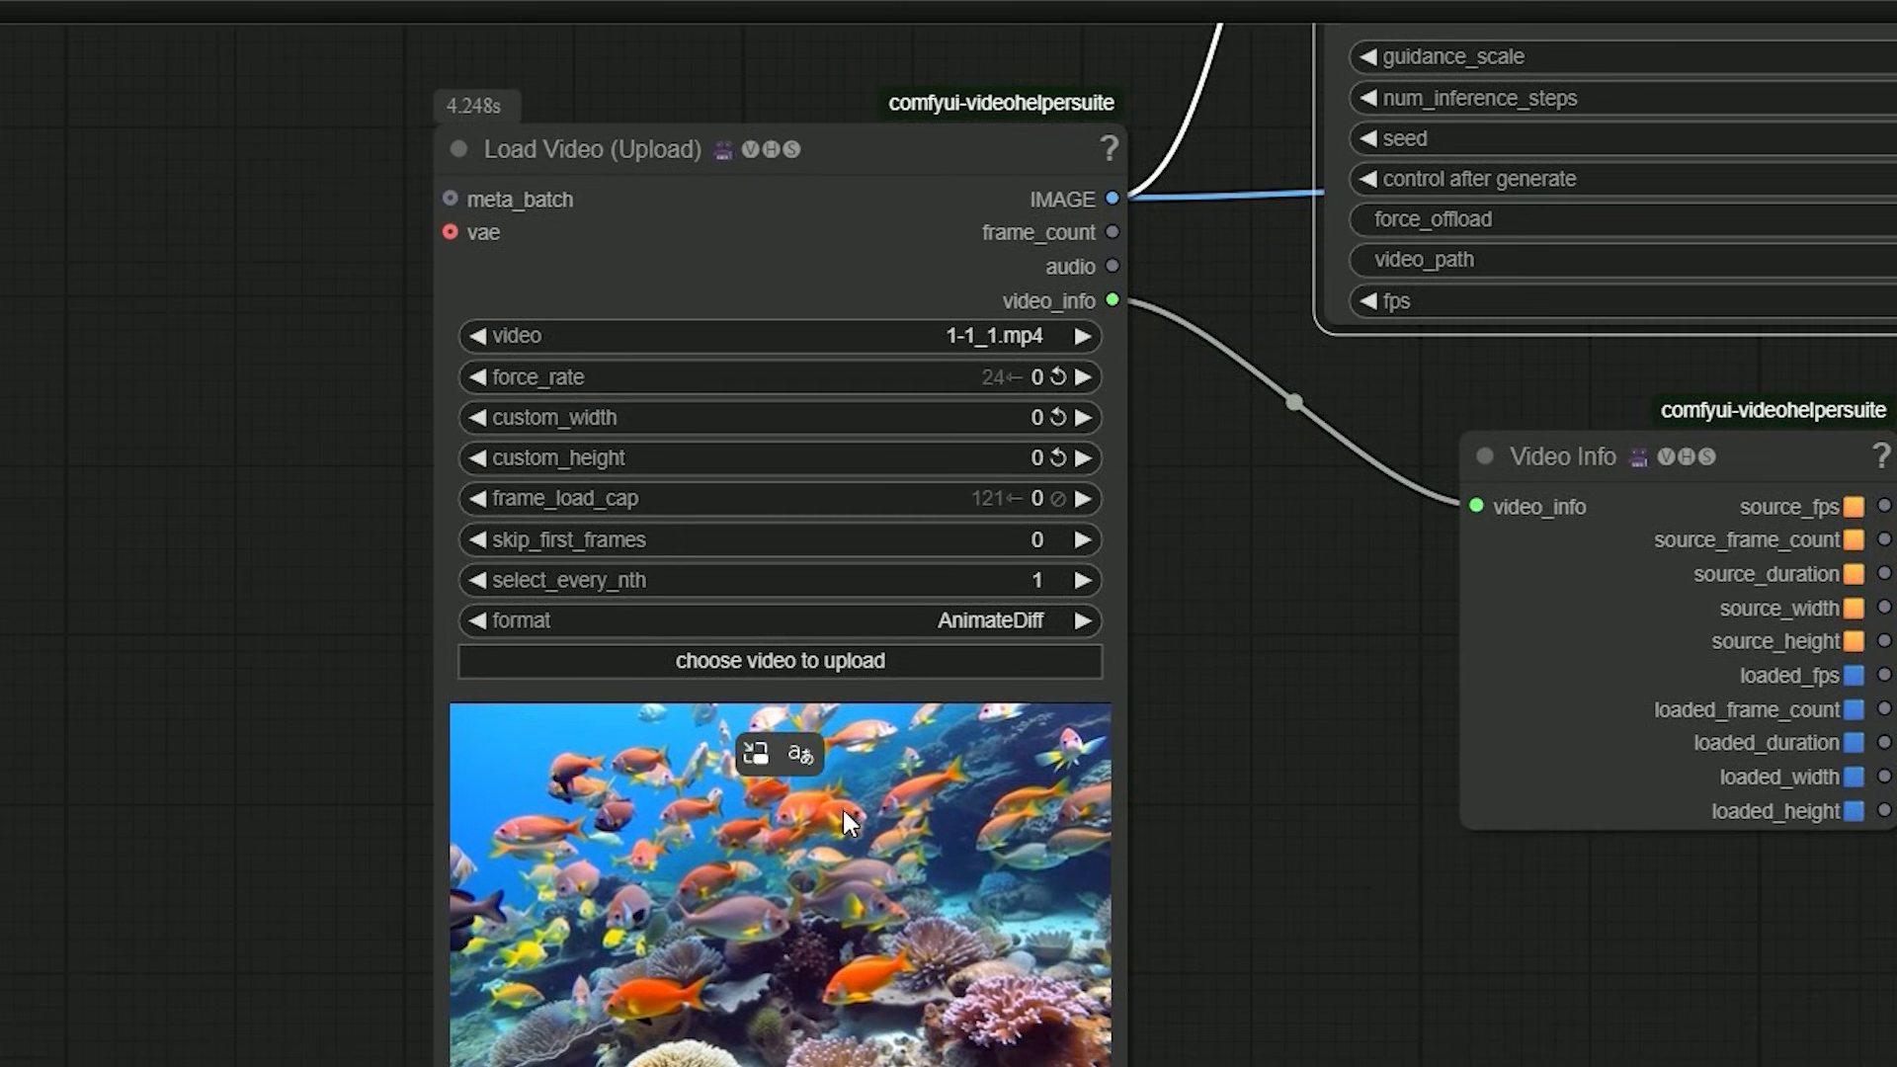
pyautogui.scroll(-2, 1226, 682)
pyautogui.moveTo(1232, 640); pyautogui.dragTo(963, 505)
pyautogui.scroll(3, 964, 504)
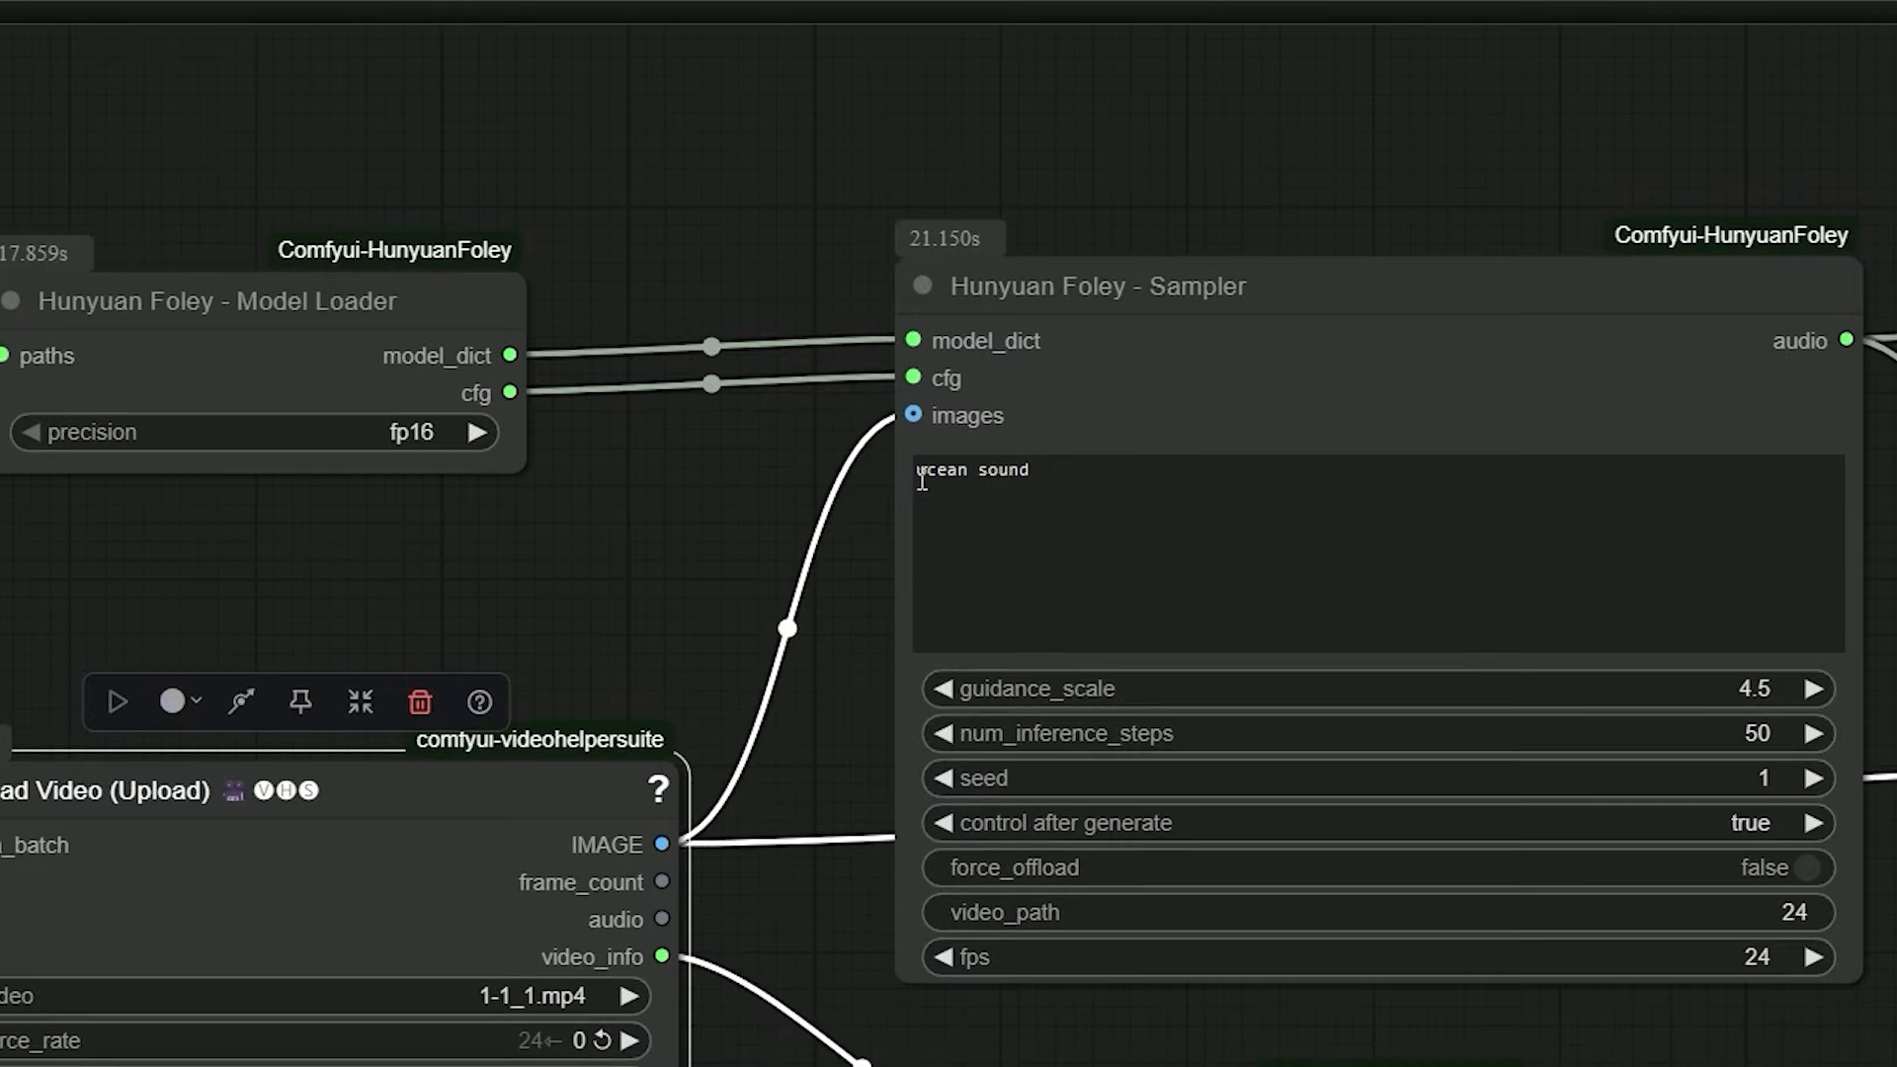
pyautogui.scroll(-3, 1687, 911)
pyautogui.moveTo(1335, 741)
pyautogui.mouseDown()
pyautogui.moveTo(1037, 667)
pyautogui.moveTo(917, 716)
pyautogui.mouseUp()
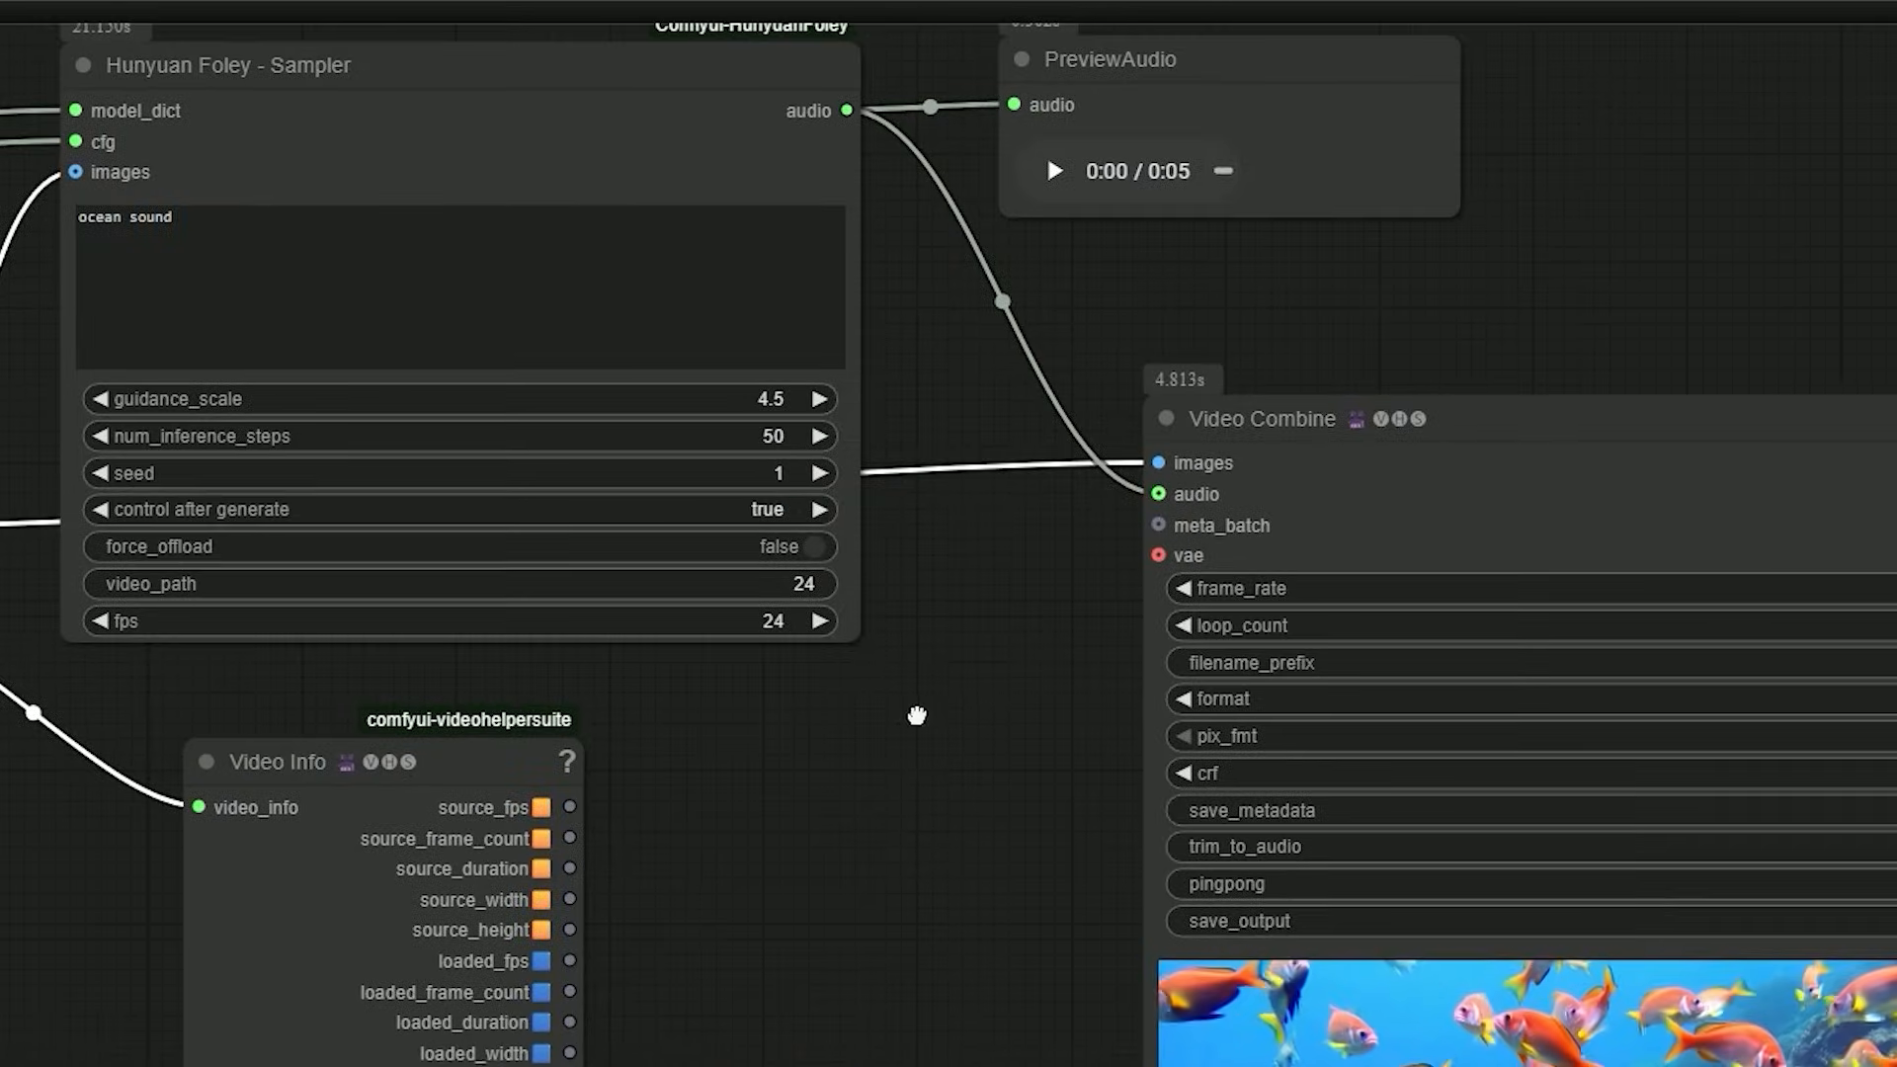
pyautogui.scroll(-3, 741, 661)
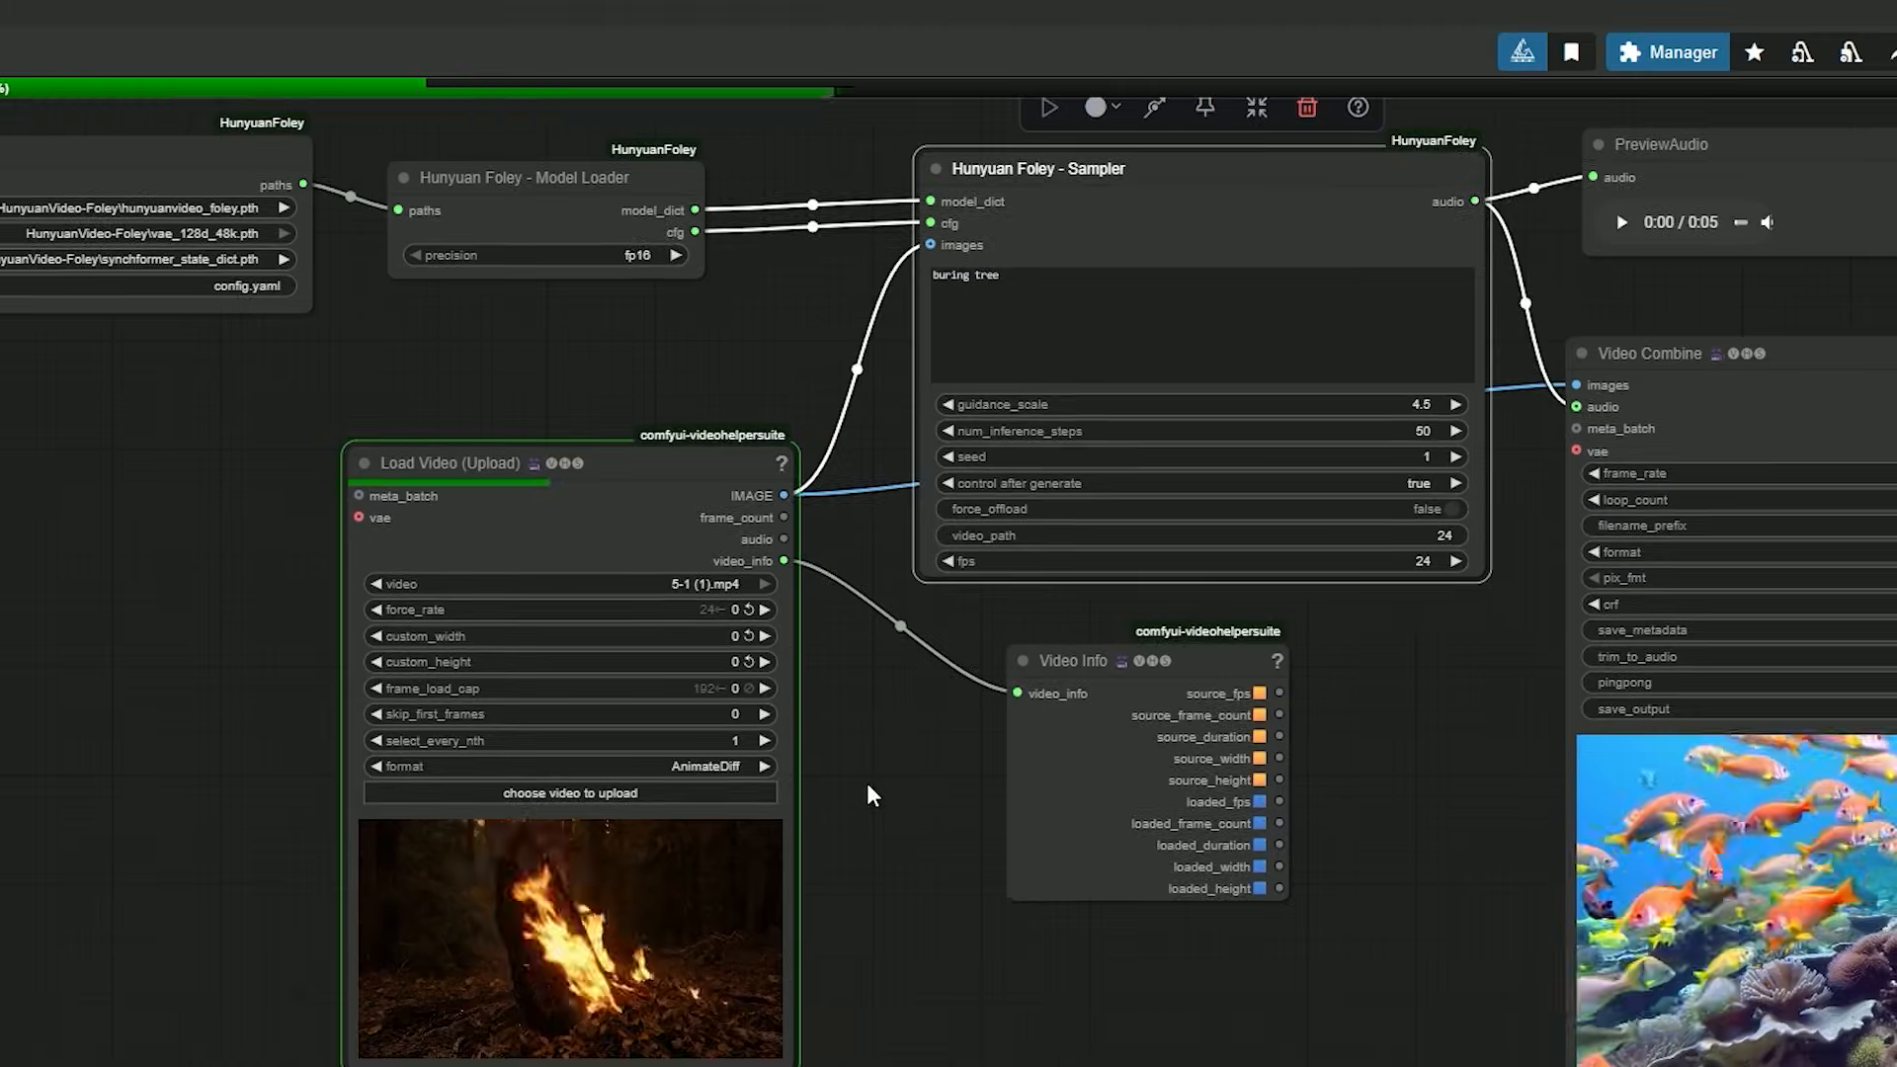
# - Follow the running sampler and open the generated fire video in full preview
pyautogui.moveTo(871, 796); pyautogui.dragTo(860, 864)
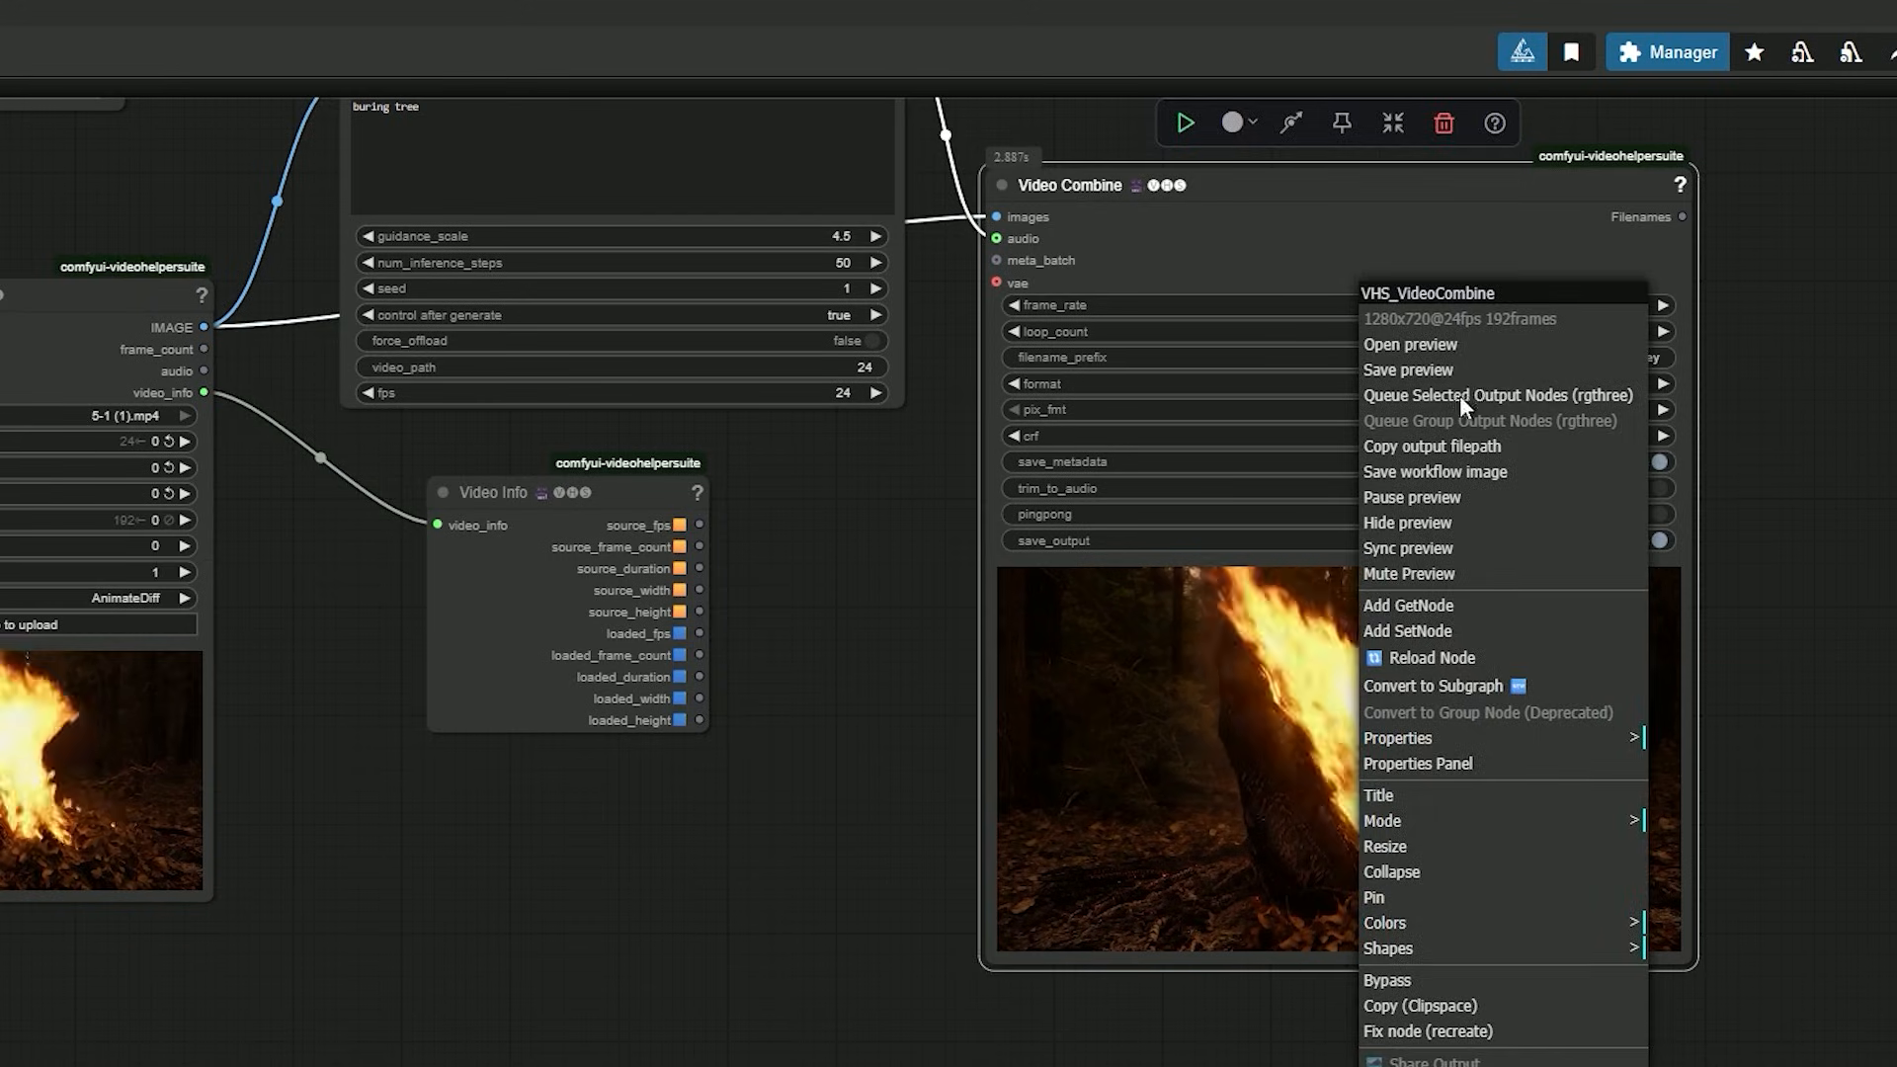
pyautogui.click(1401, 344)
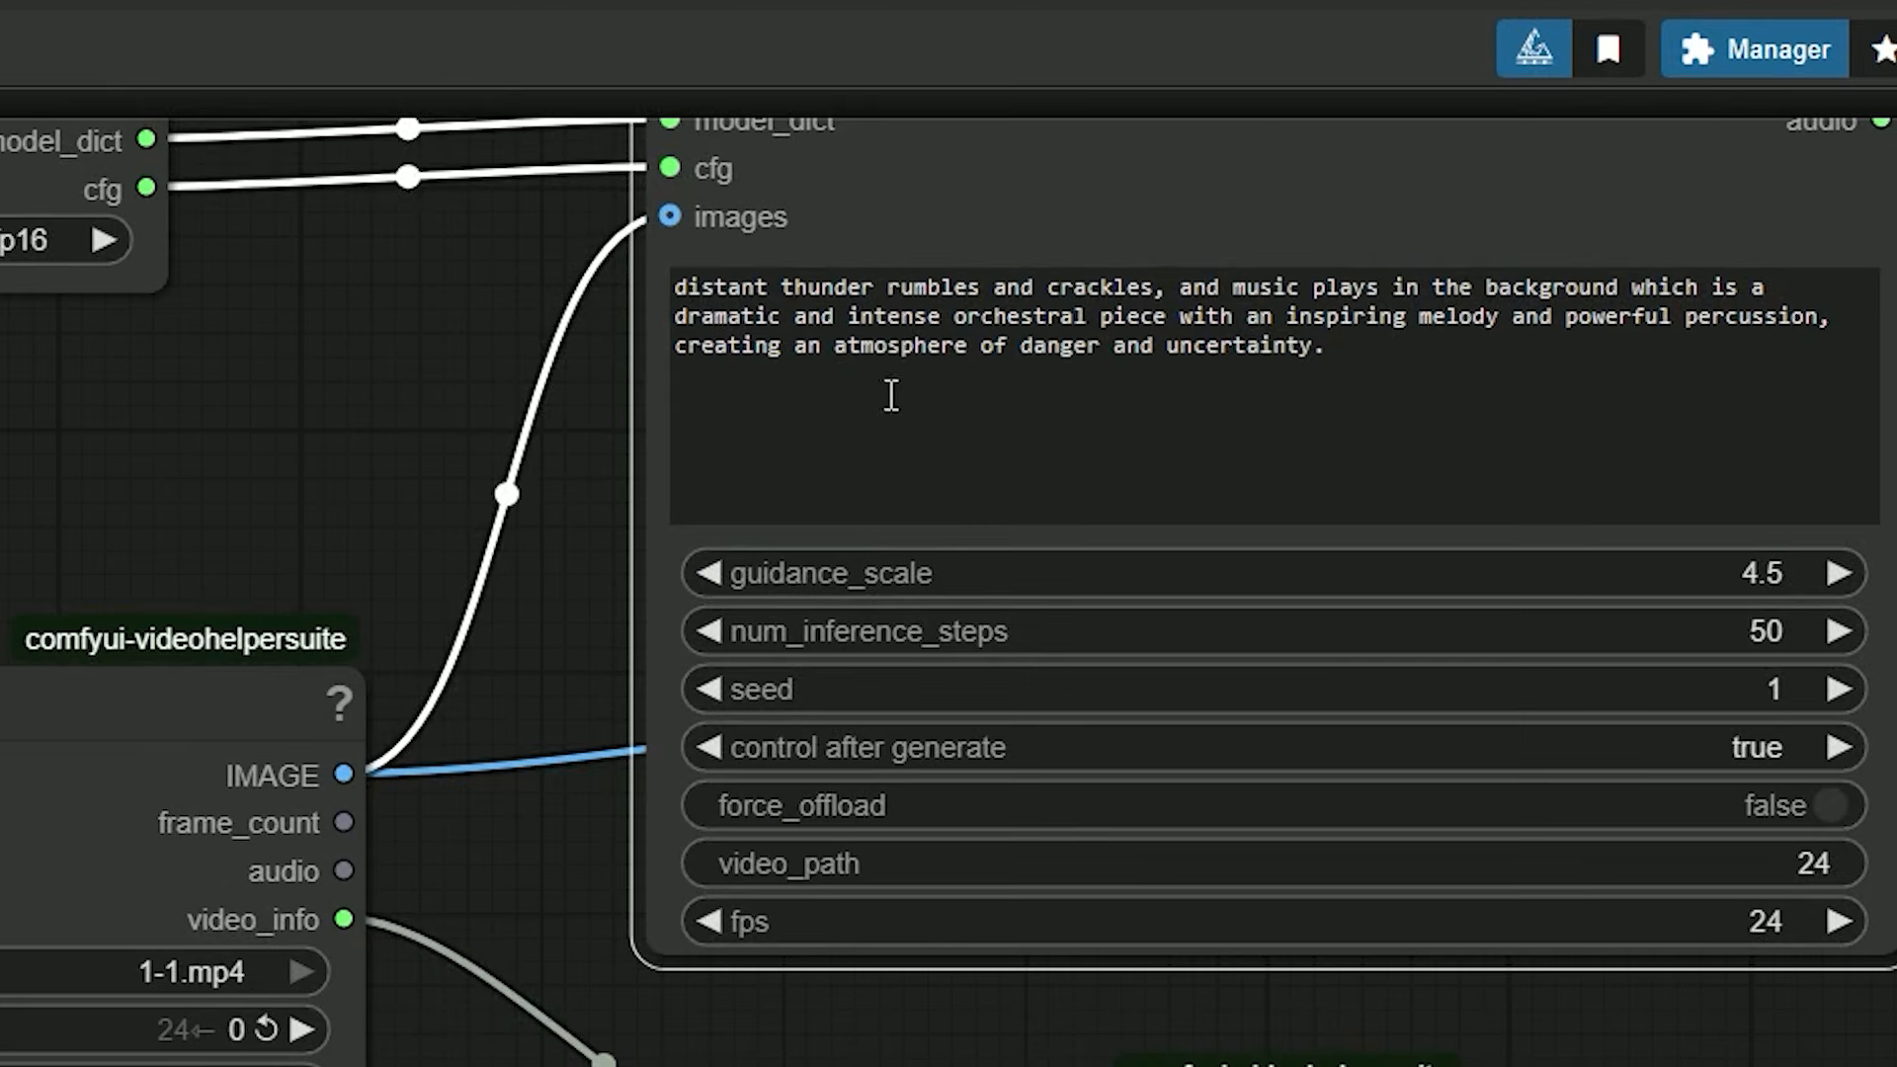
# - Check the thunder prompt text and start generation with Ctrl+Enter
pyautogui.moveTo(677, 287); pyautogui.dragTo(726, 282)
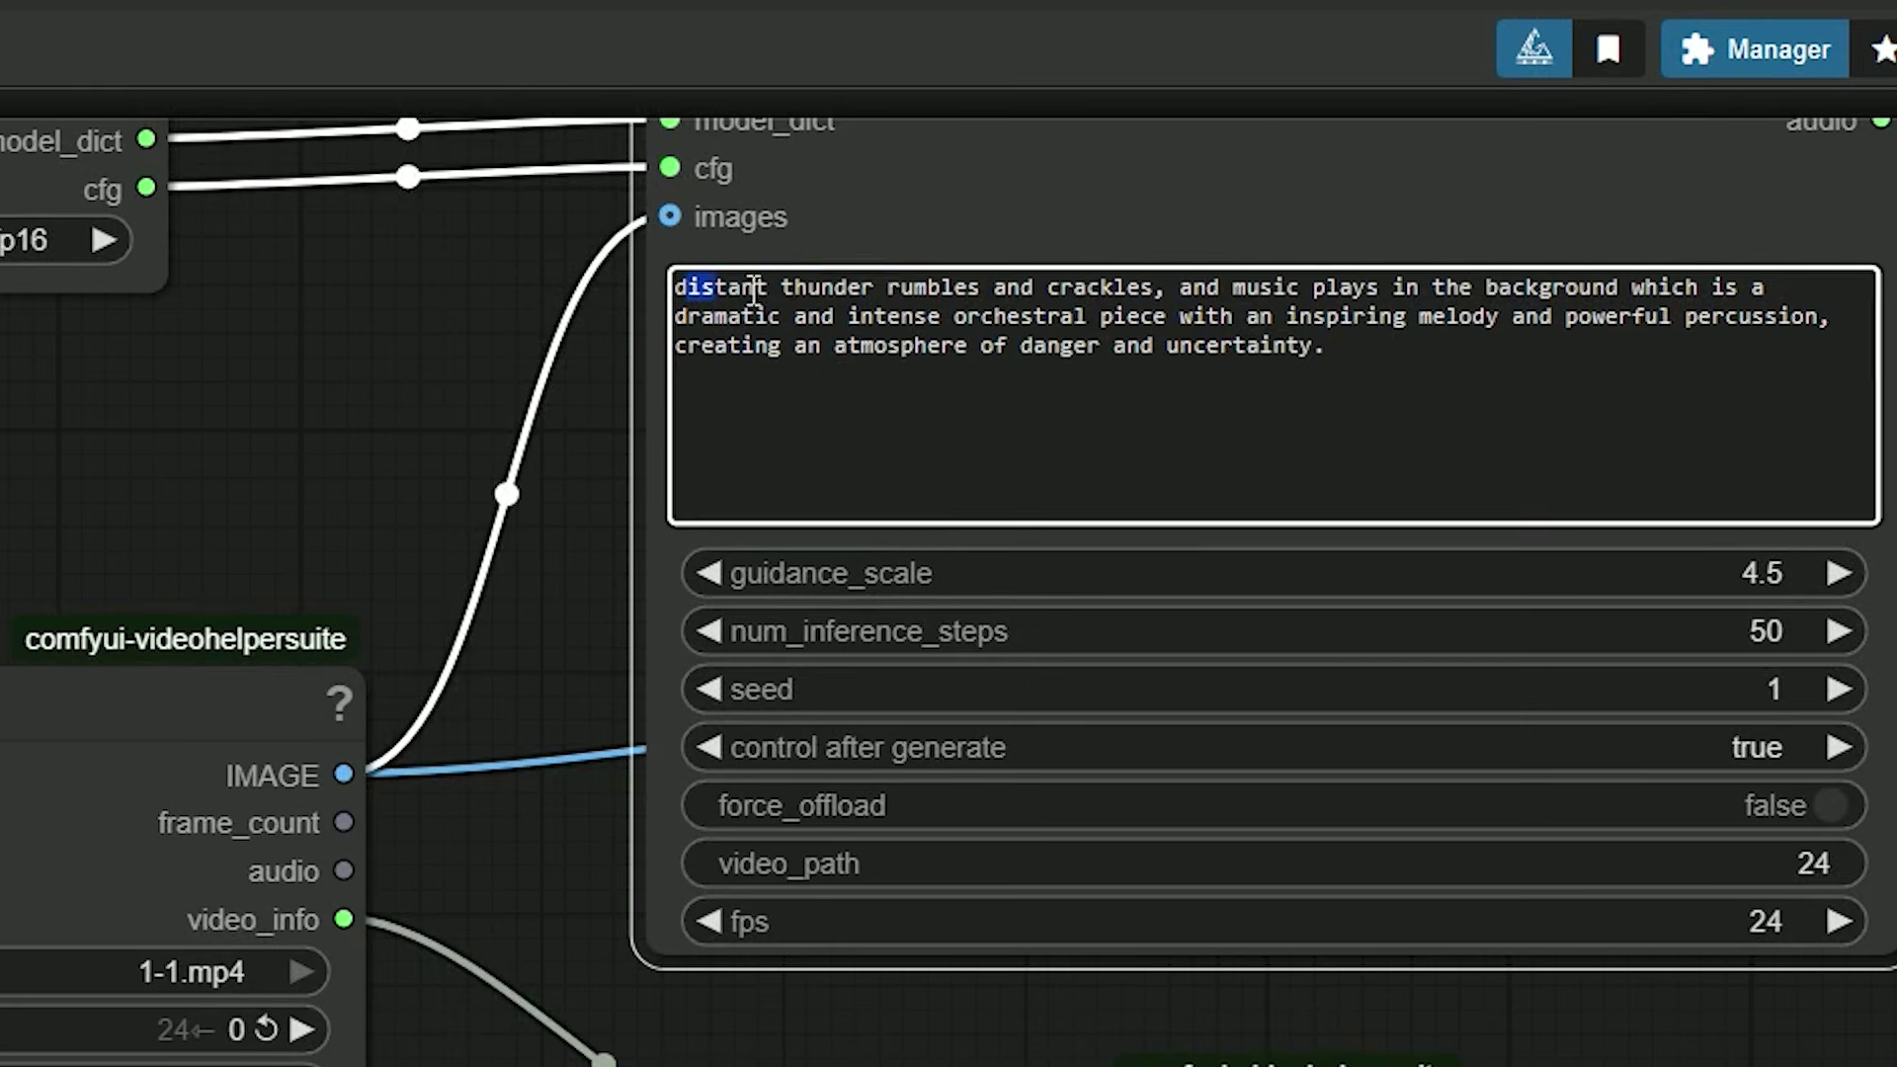
pyautogui.click(819, 286)
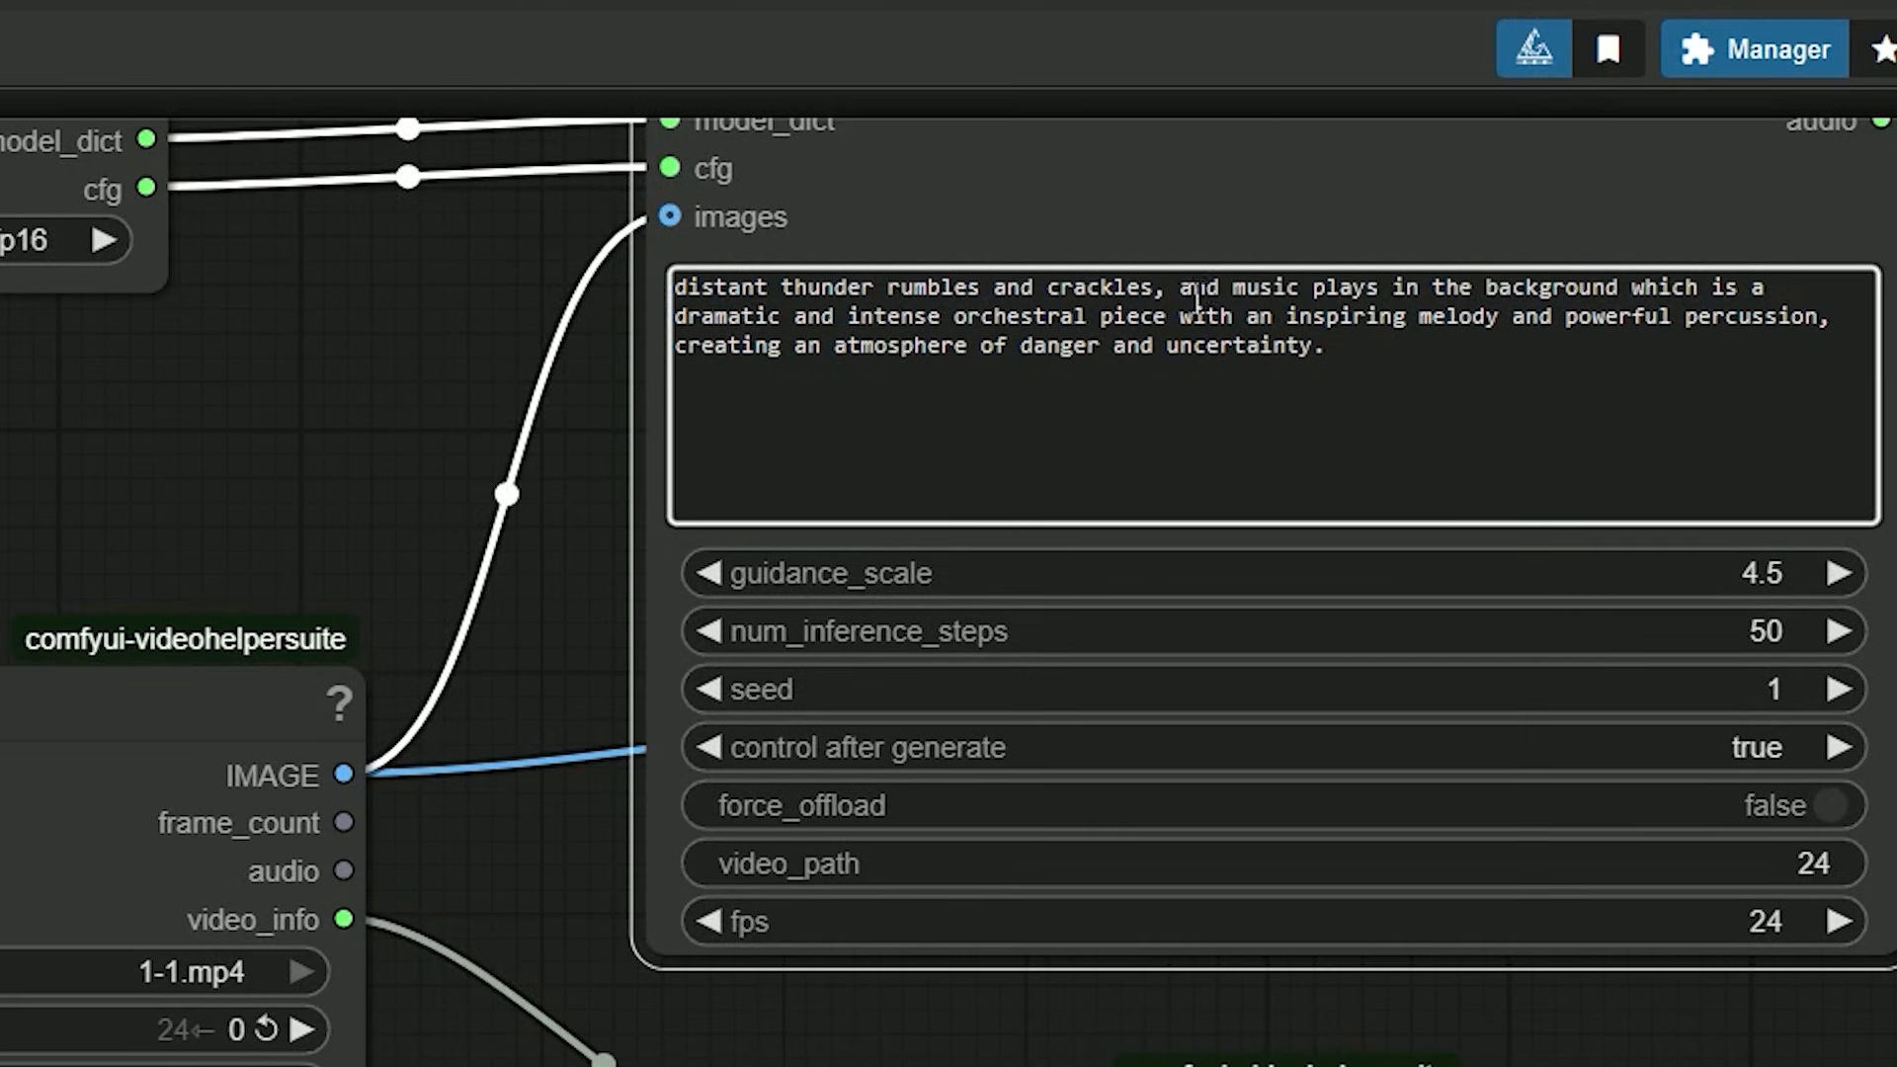
pyautogui.scroll(-3, 140, 393)
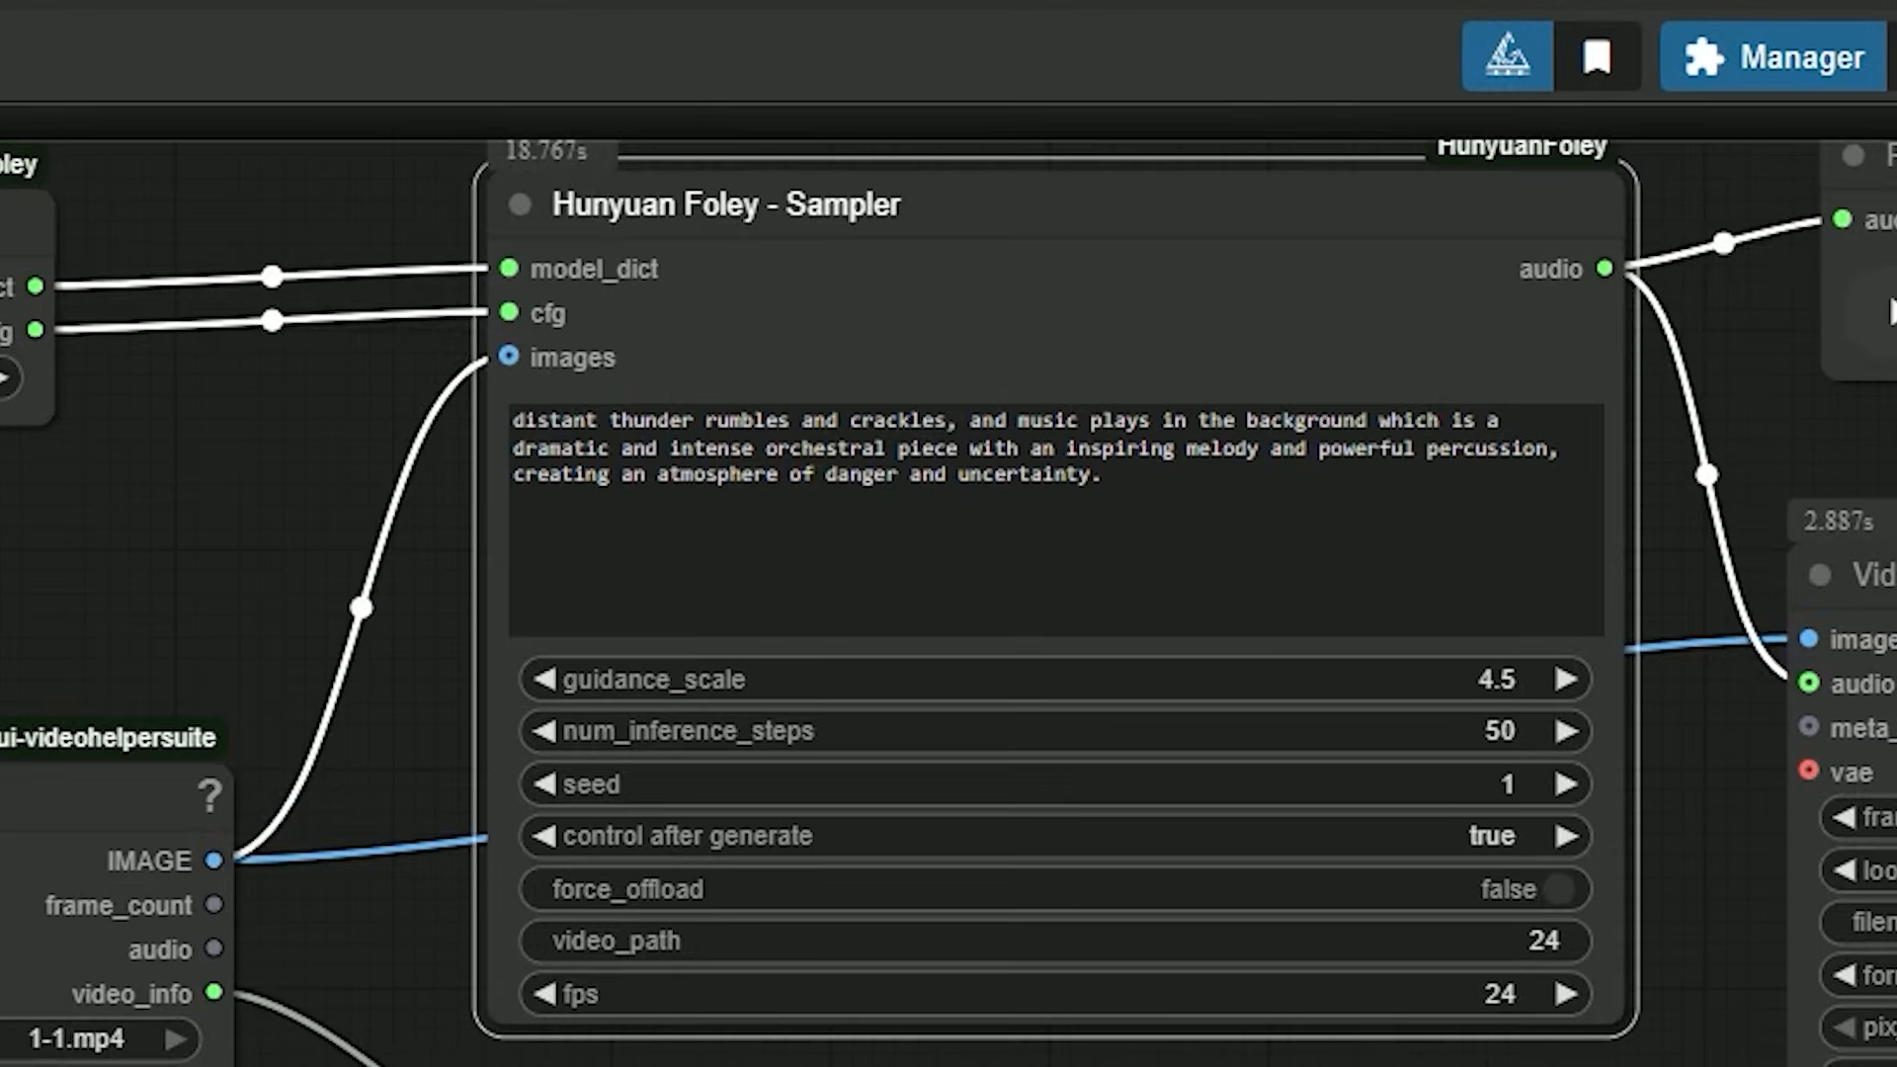
pyautogui.hotkey('ctrl', 'Return')
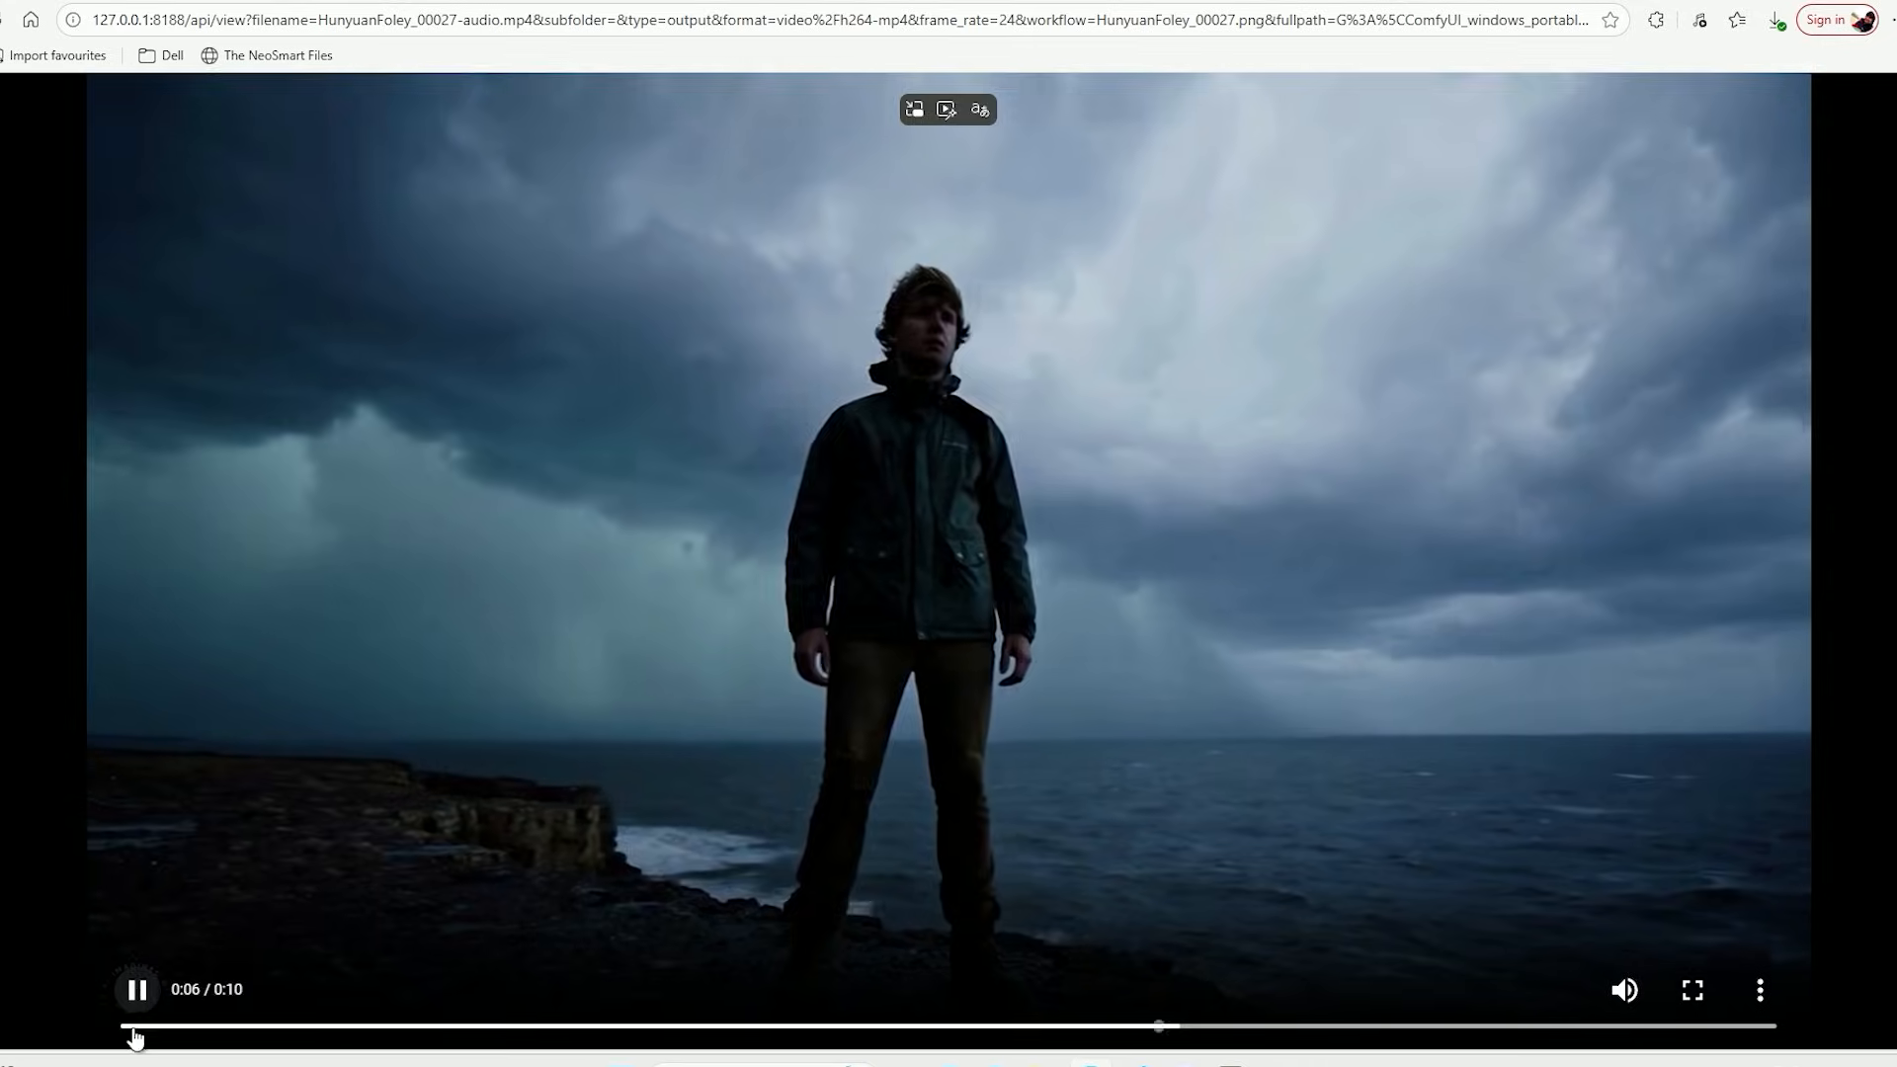
# - Pause the storm video and return to the ComfyUI workflow tab
pyautogui.click(138, 991)
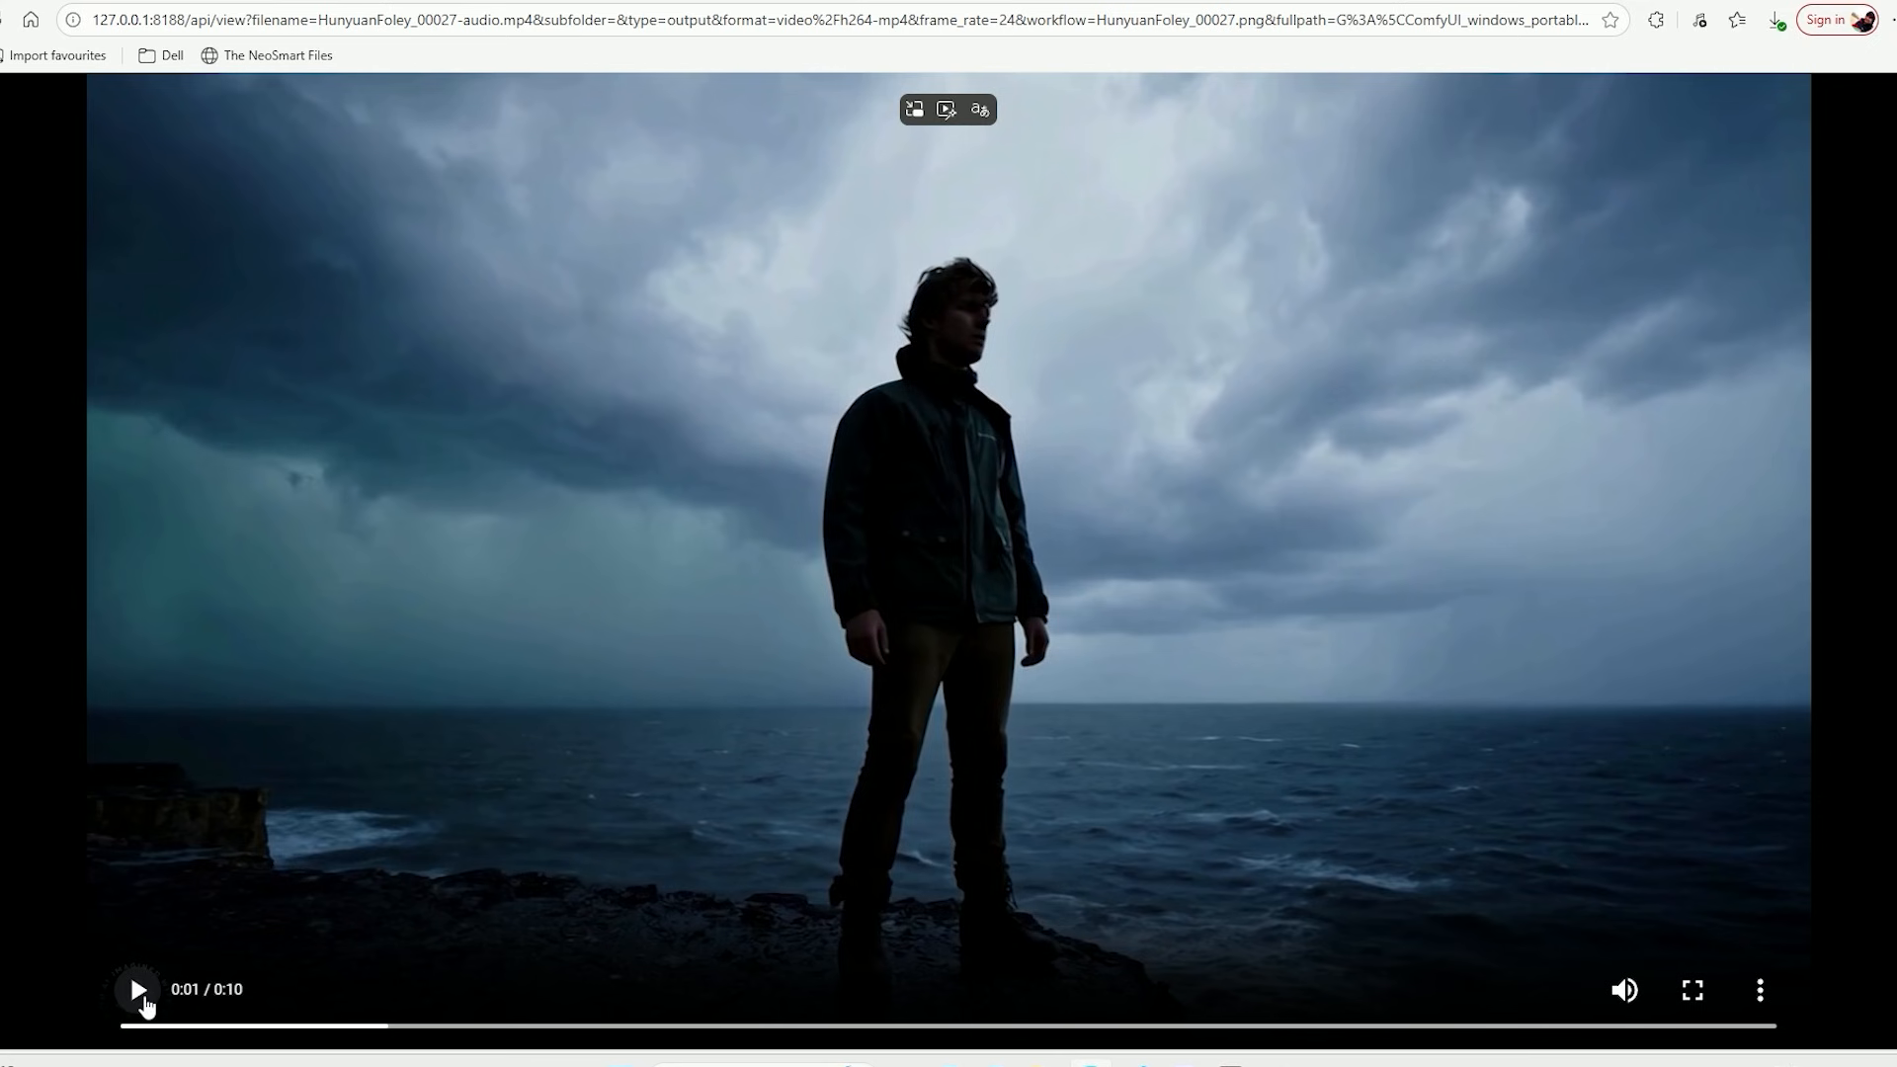
pyautogui.hotkey('ctrl', 'w')
pyautogui.scroll(-3, 754, 832)
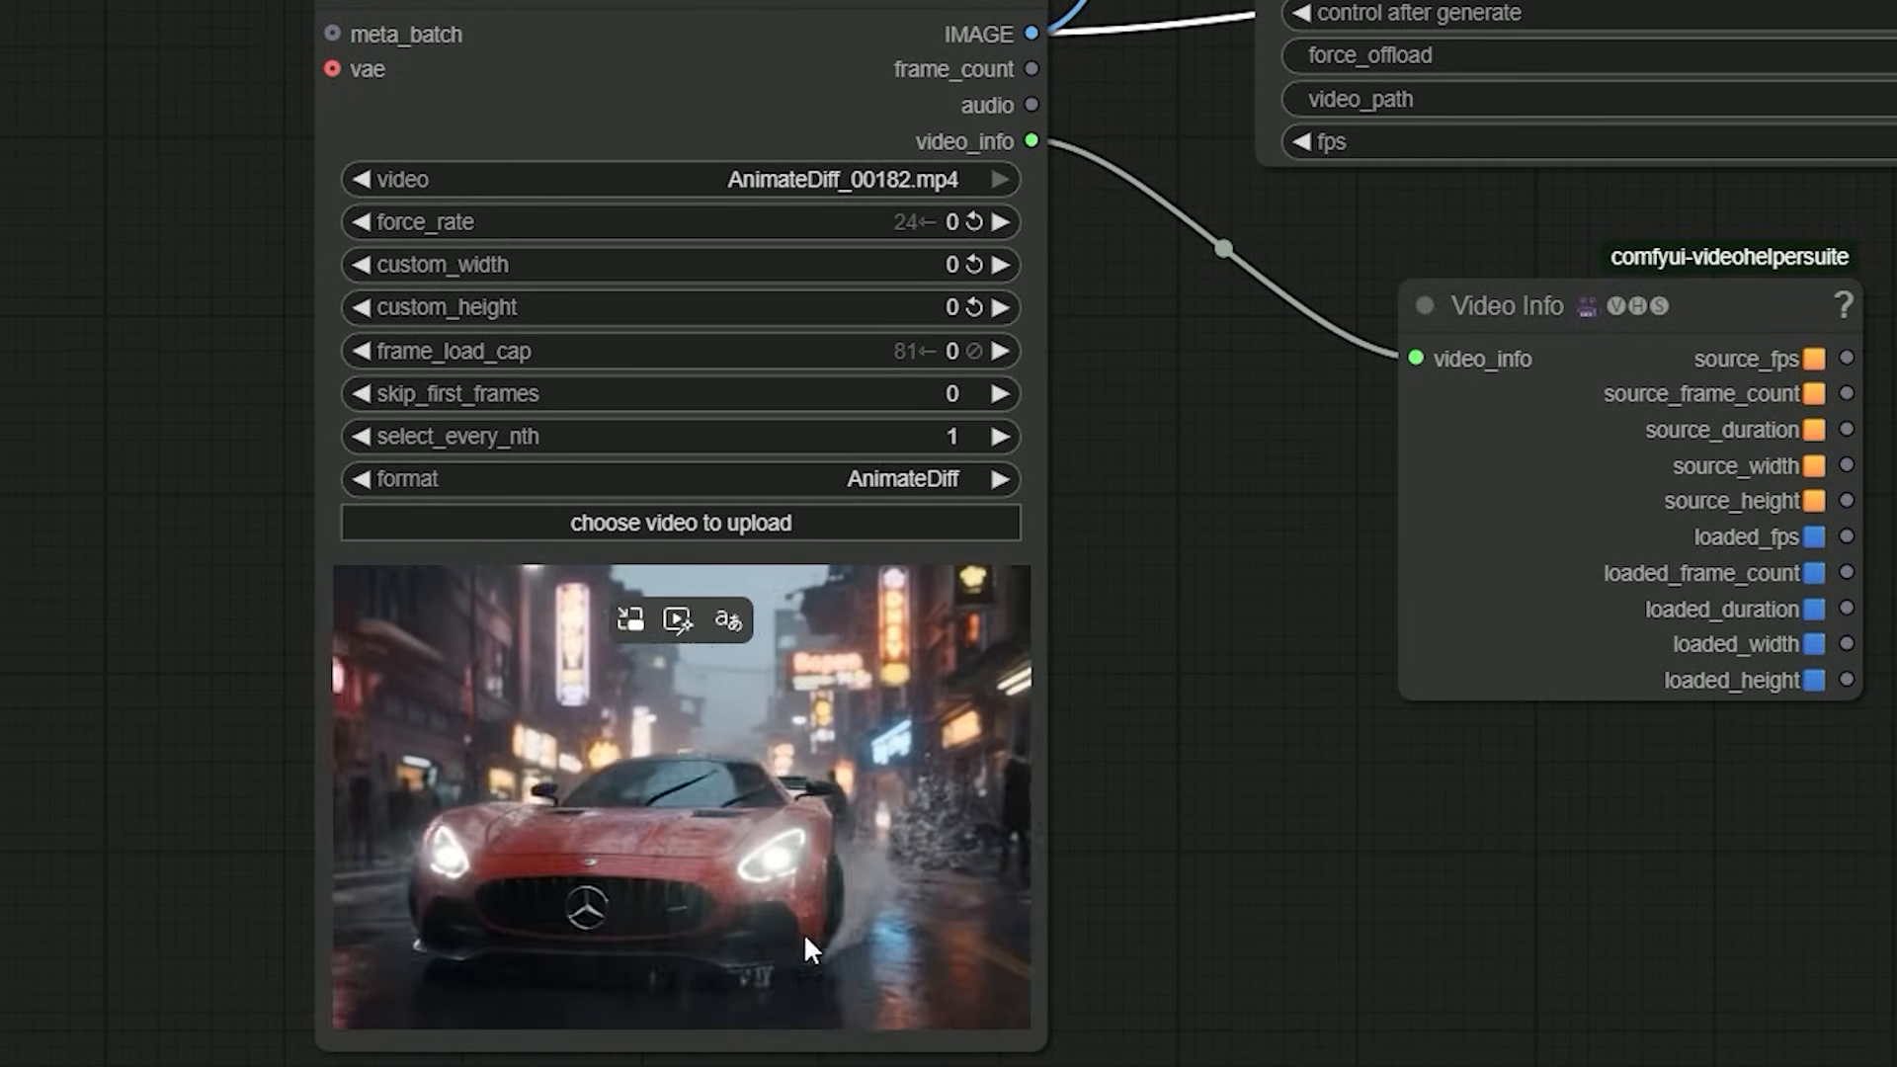
pyautogui.scroll(-1, 799, 915)
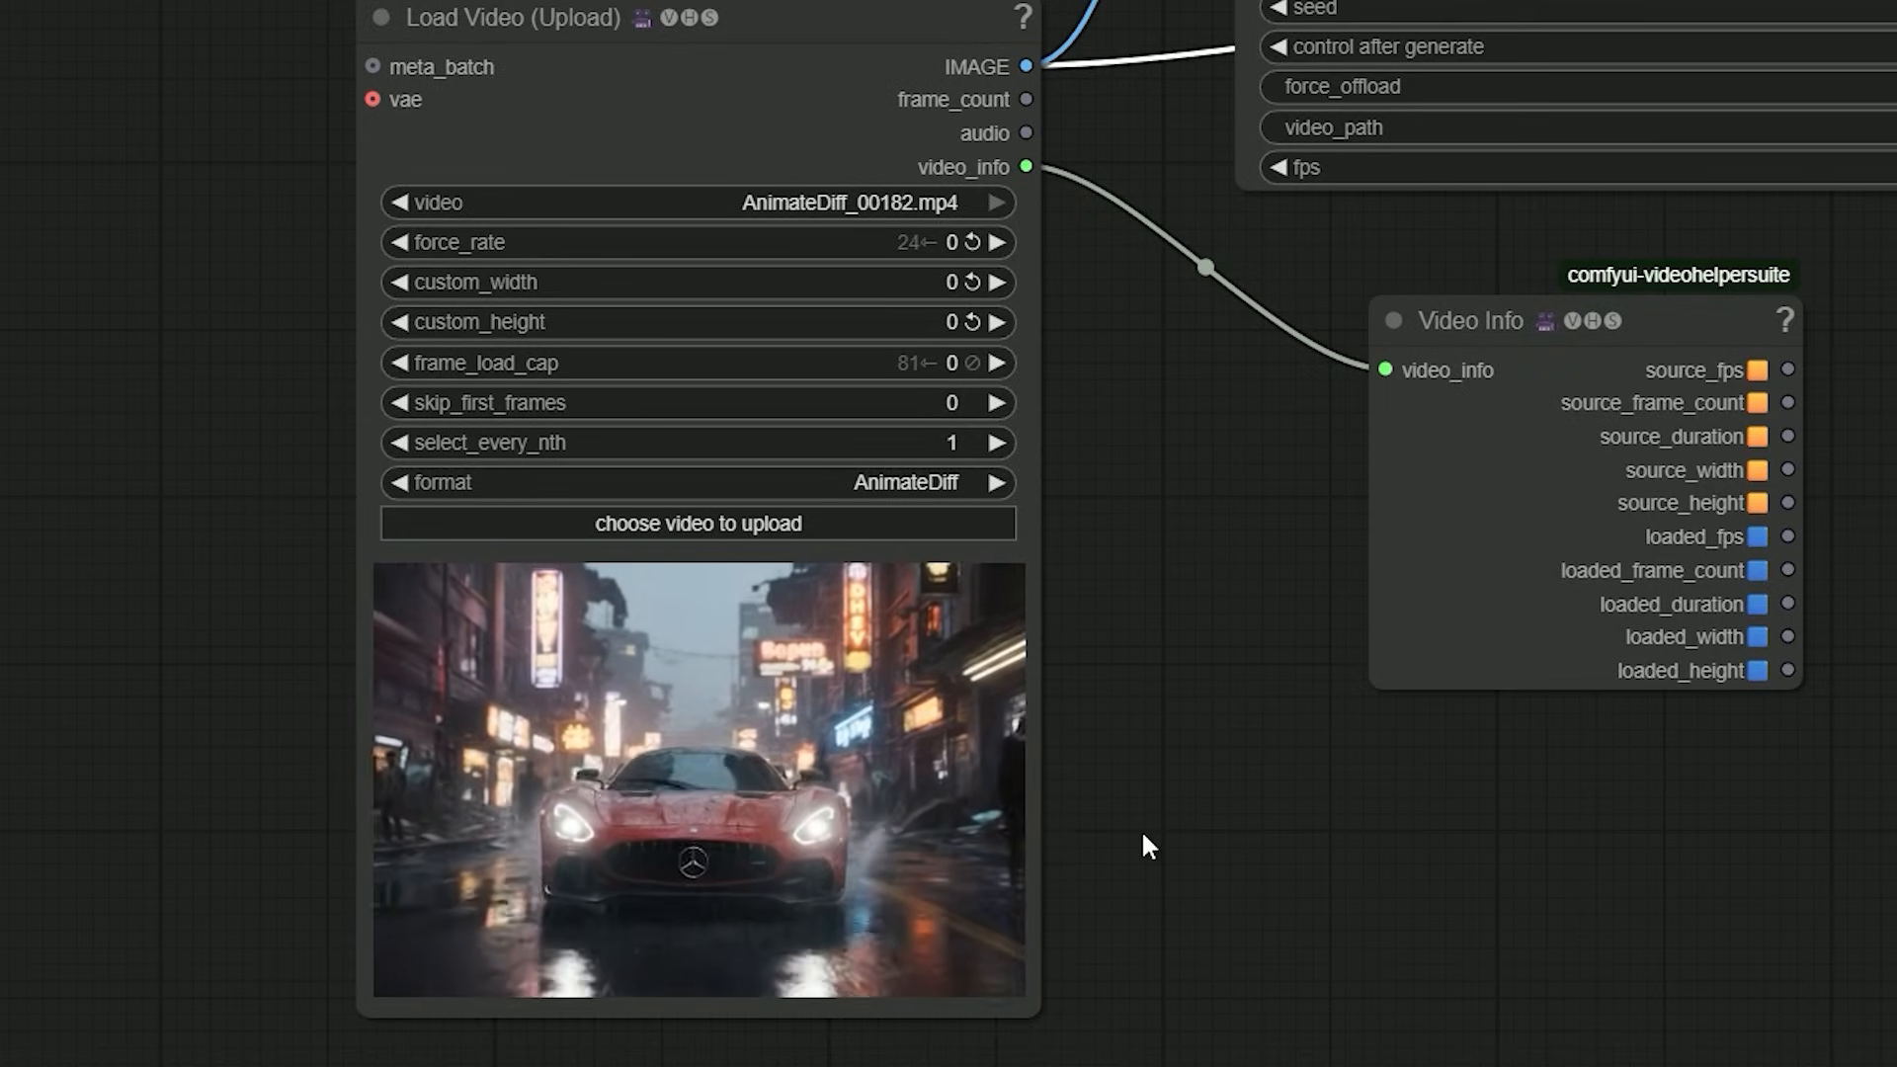
# - Replace the thunder prompt with 'car move in the rain' and open the car output in full preview
pyautogui.moveTo(1149, 793); pyautogui.dragTo(1067, 737)
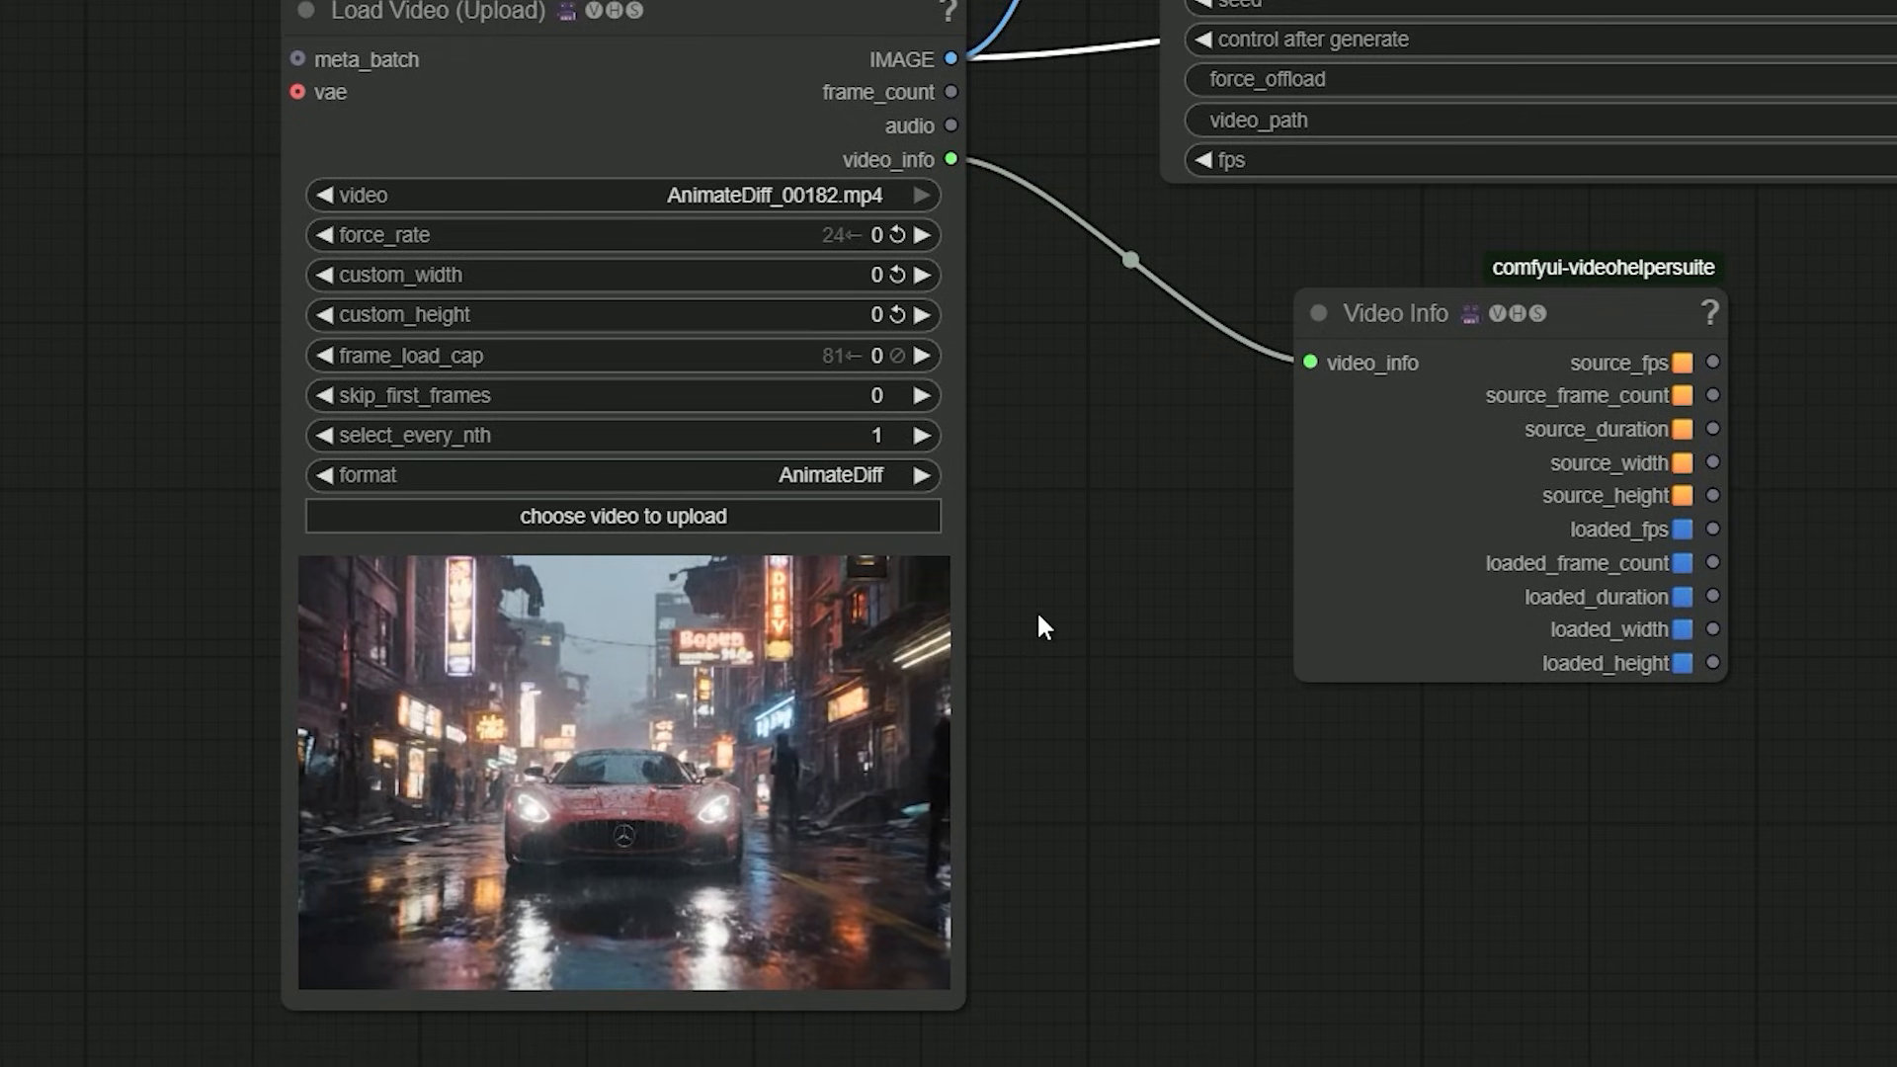
pyautogui.moveTo(1036, 609)
pyautogui.mouseDown()
pyautogui.moveTo(919, 723)
pyautogui.moveTo(867, 540)
pyautogui.moveTo(724, 1059)
pyautogui.mouseUp()
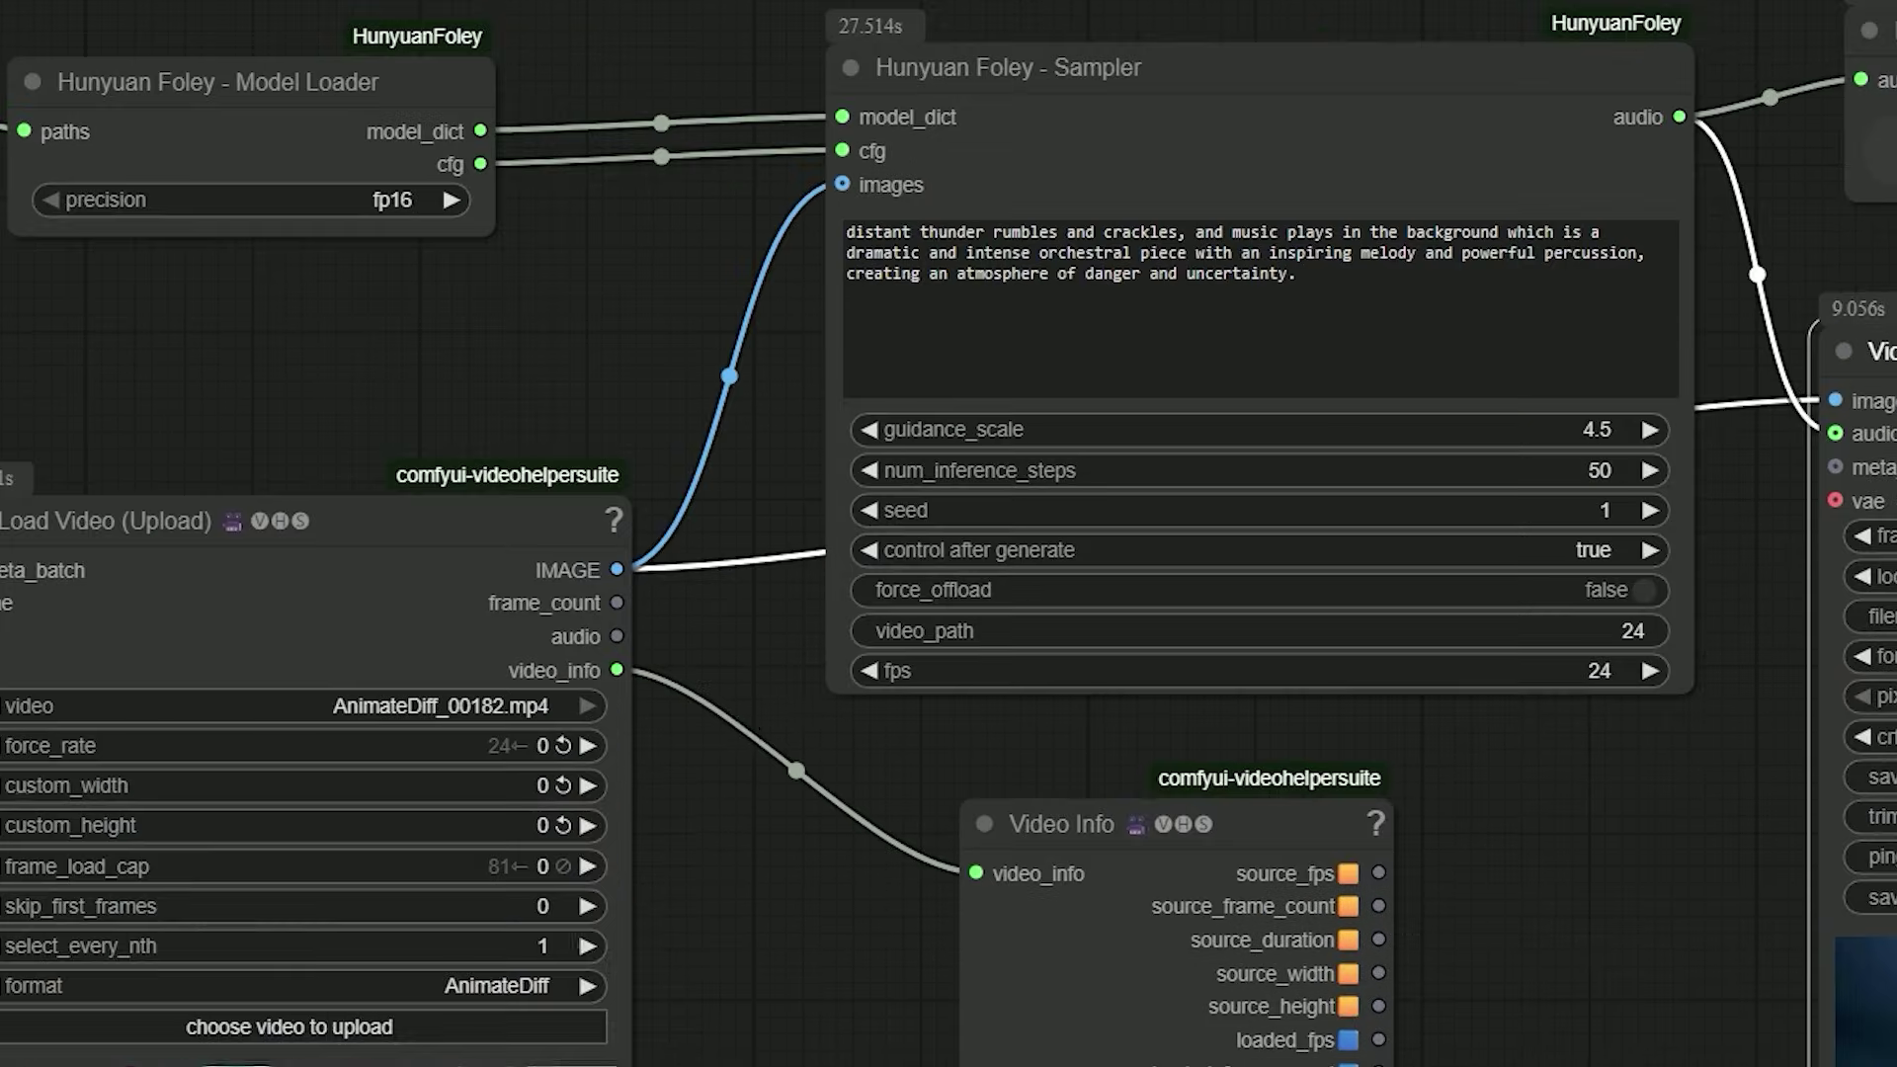
pyautogui.tripleClick(1234, 255)
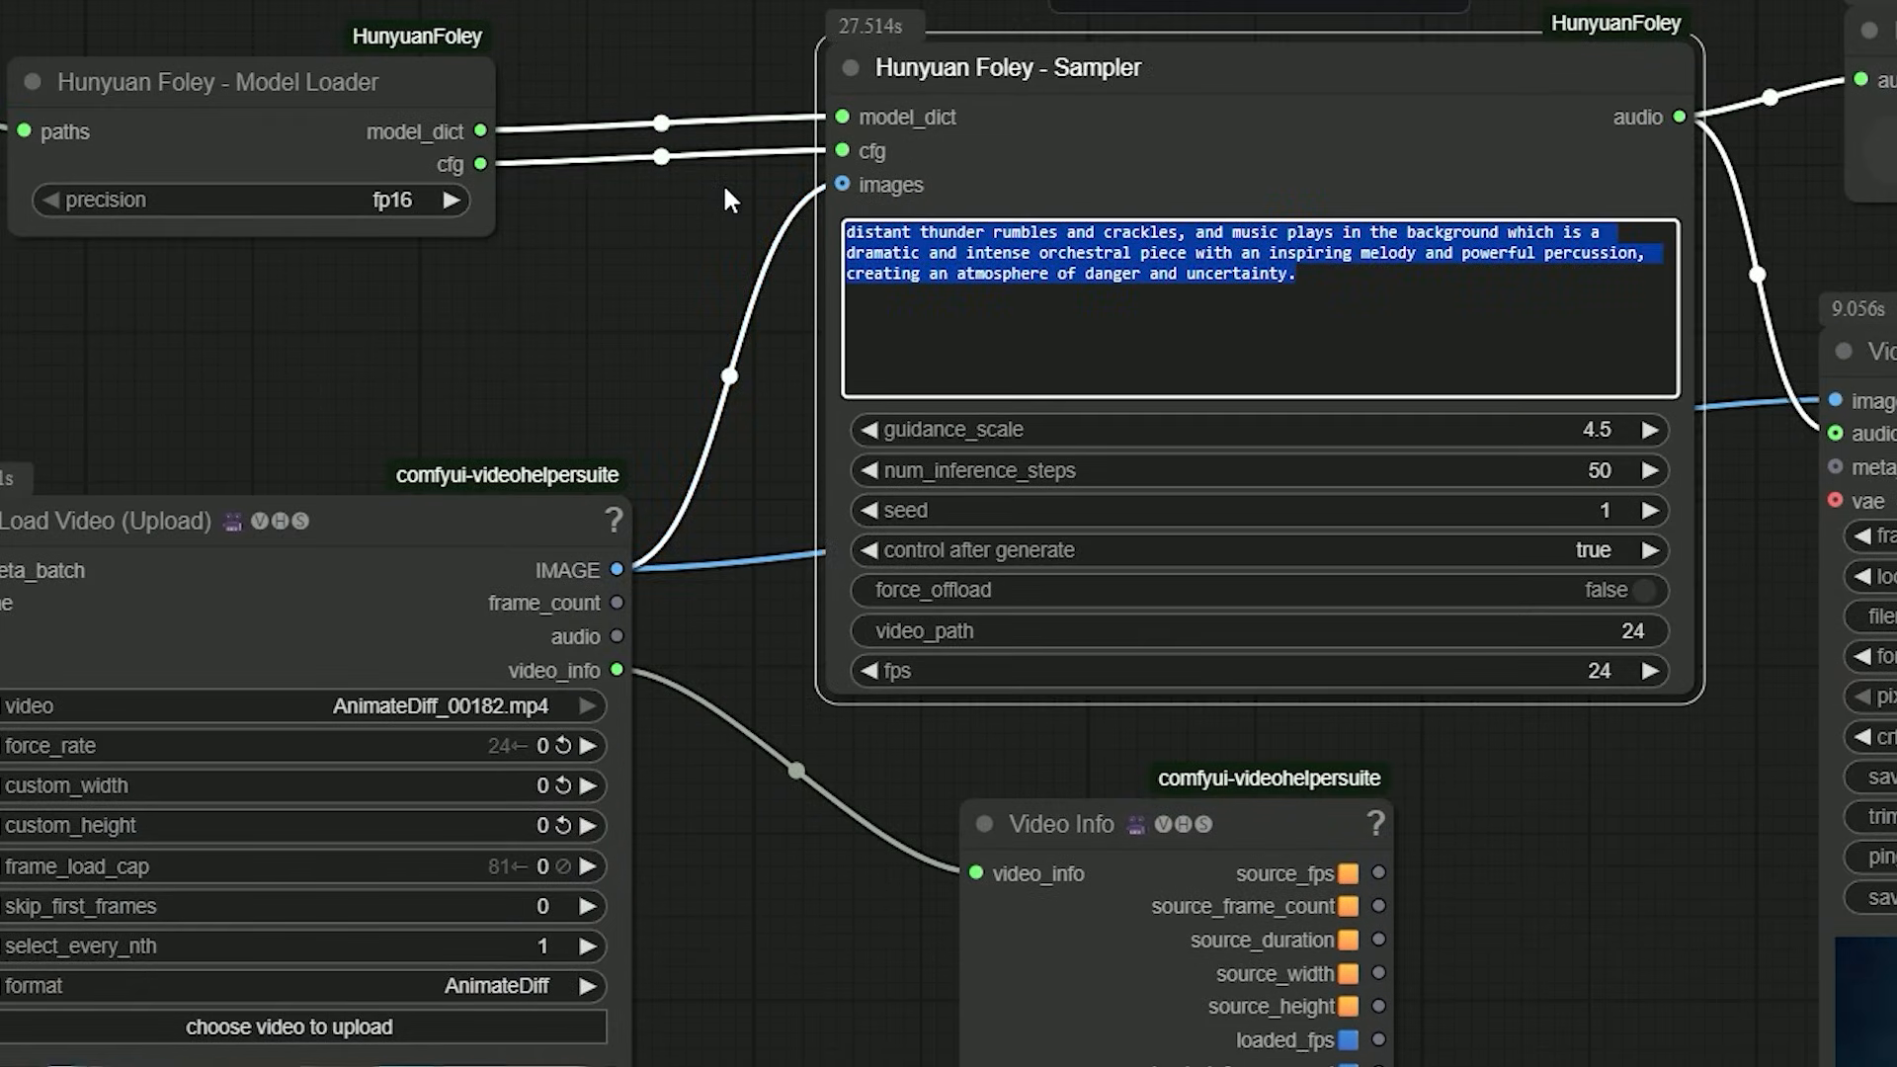
pyautogui.write('car move in the rai')
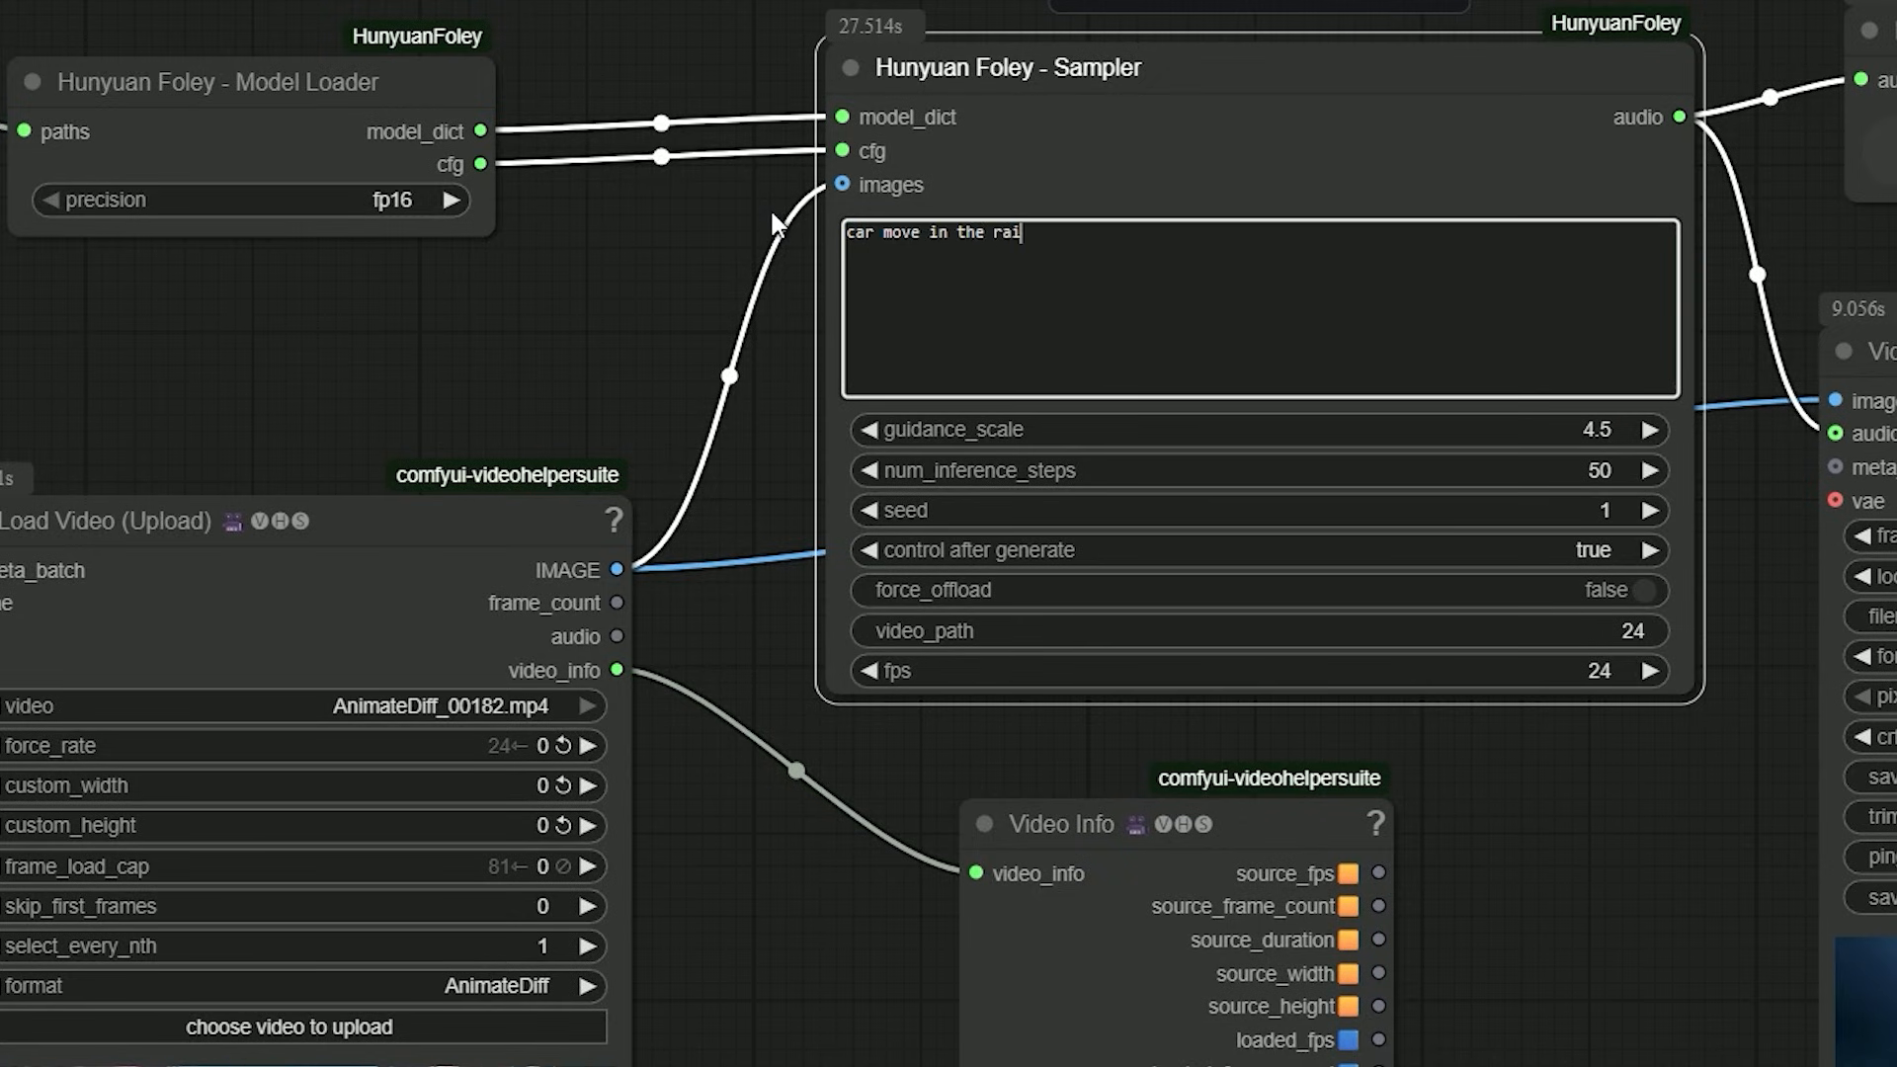
pyautogui.write('n')
pyautogui.press('Return')
pyautogui.scroll(-3, 769, 207)
pyautogui.scroll(3, 678, 81)
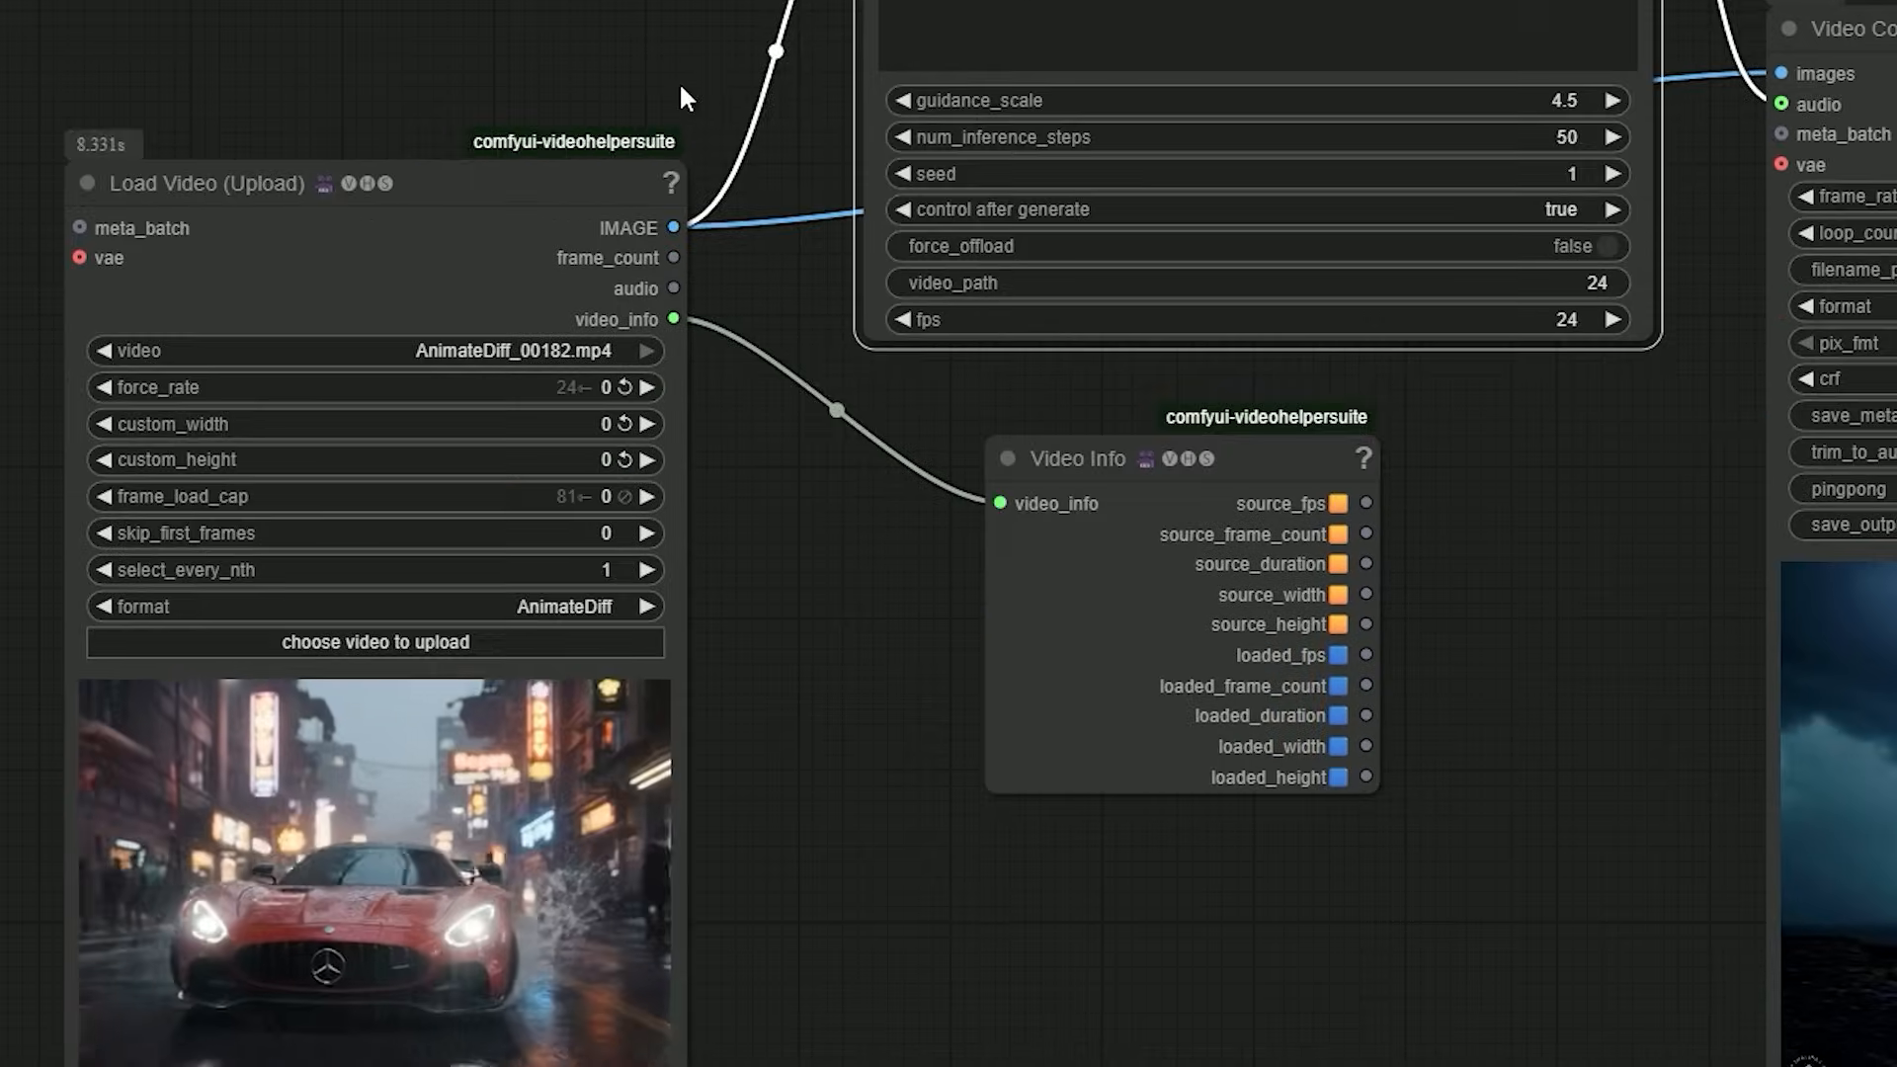
pyautogui.scroll(-1, 678, 82)
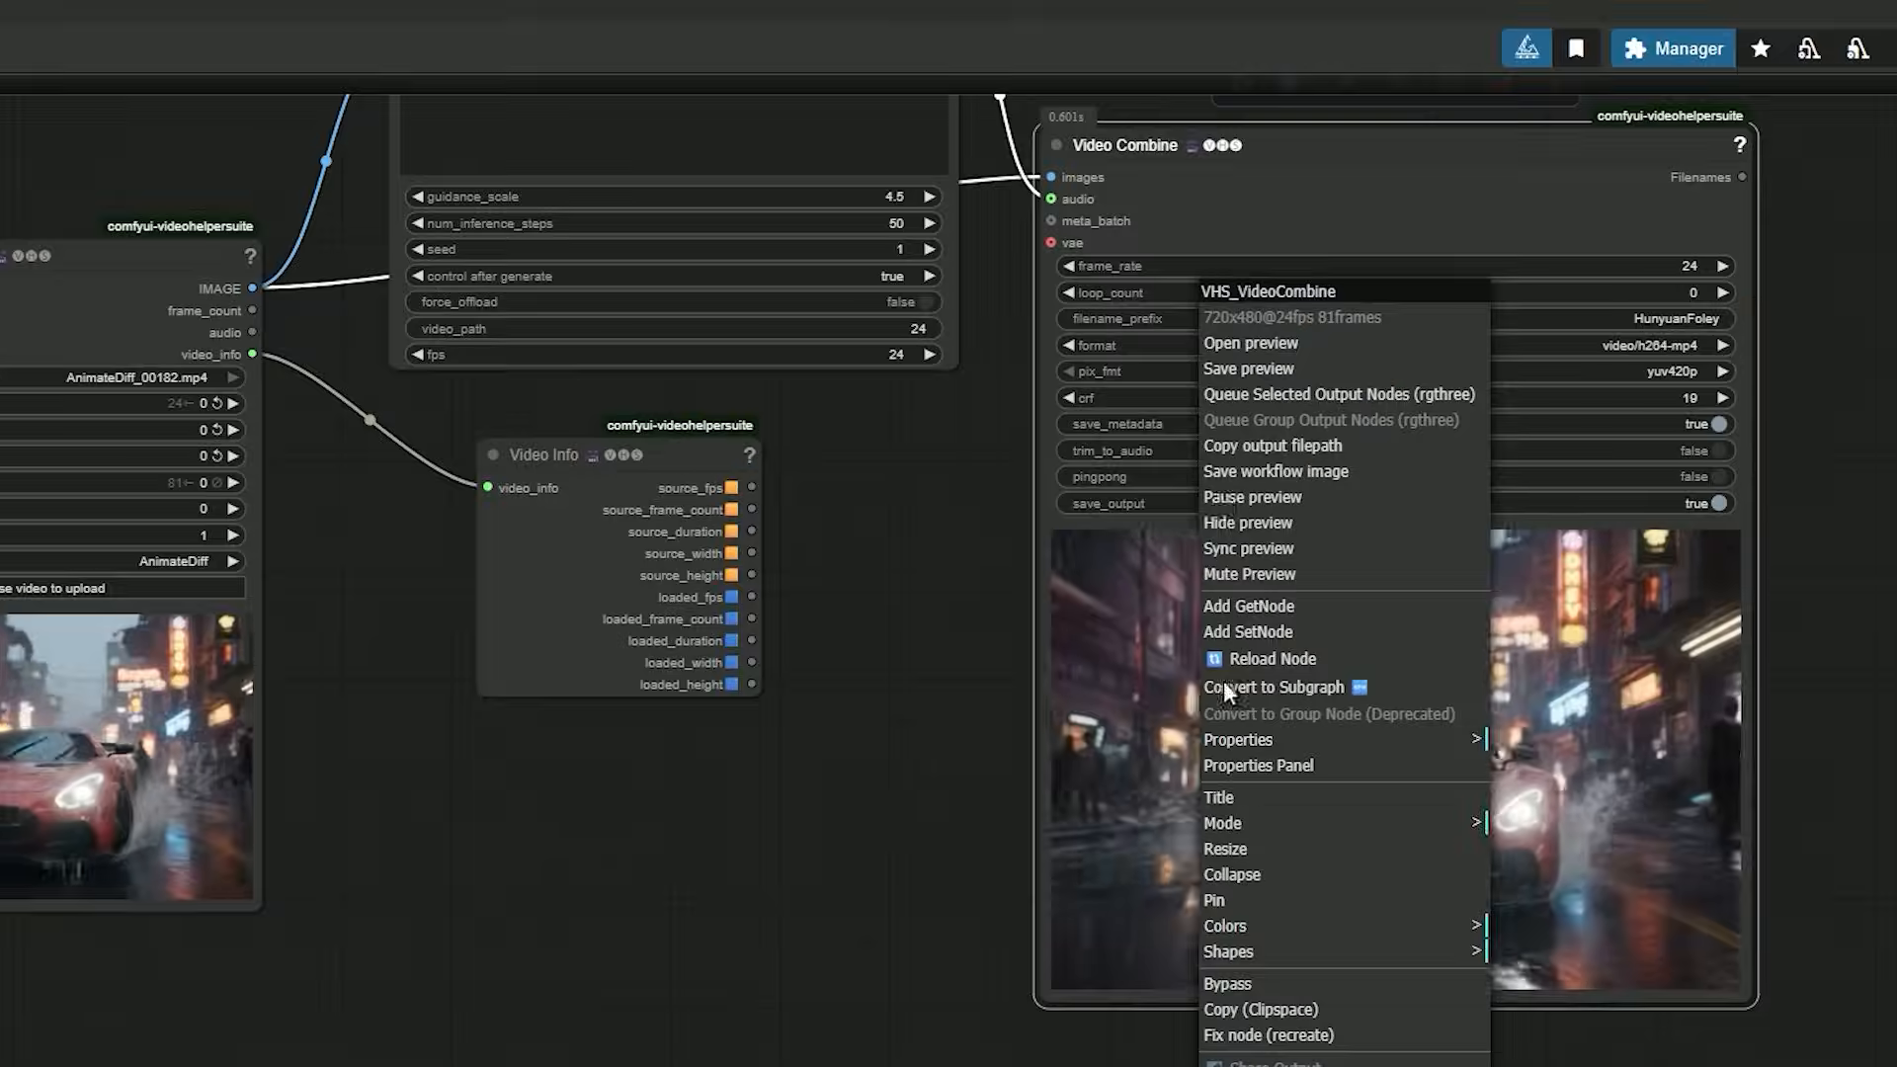
pyautogui.click(1250, 343)
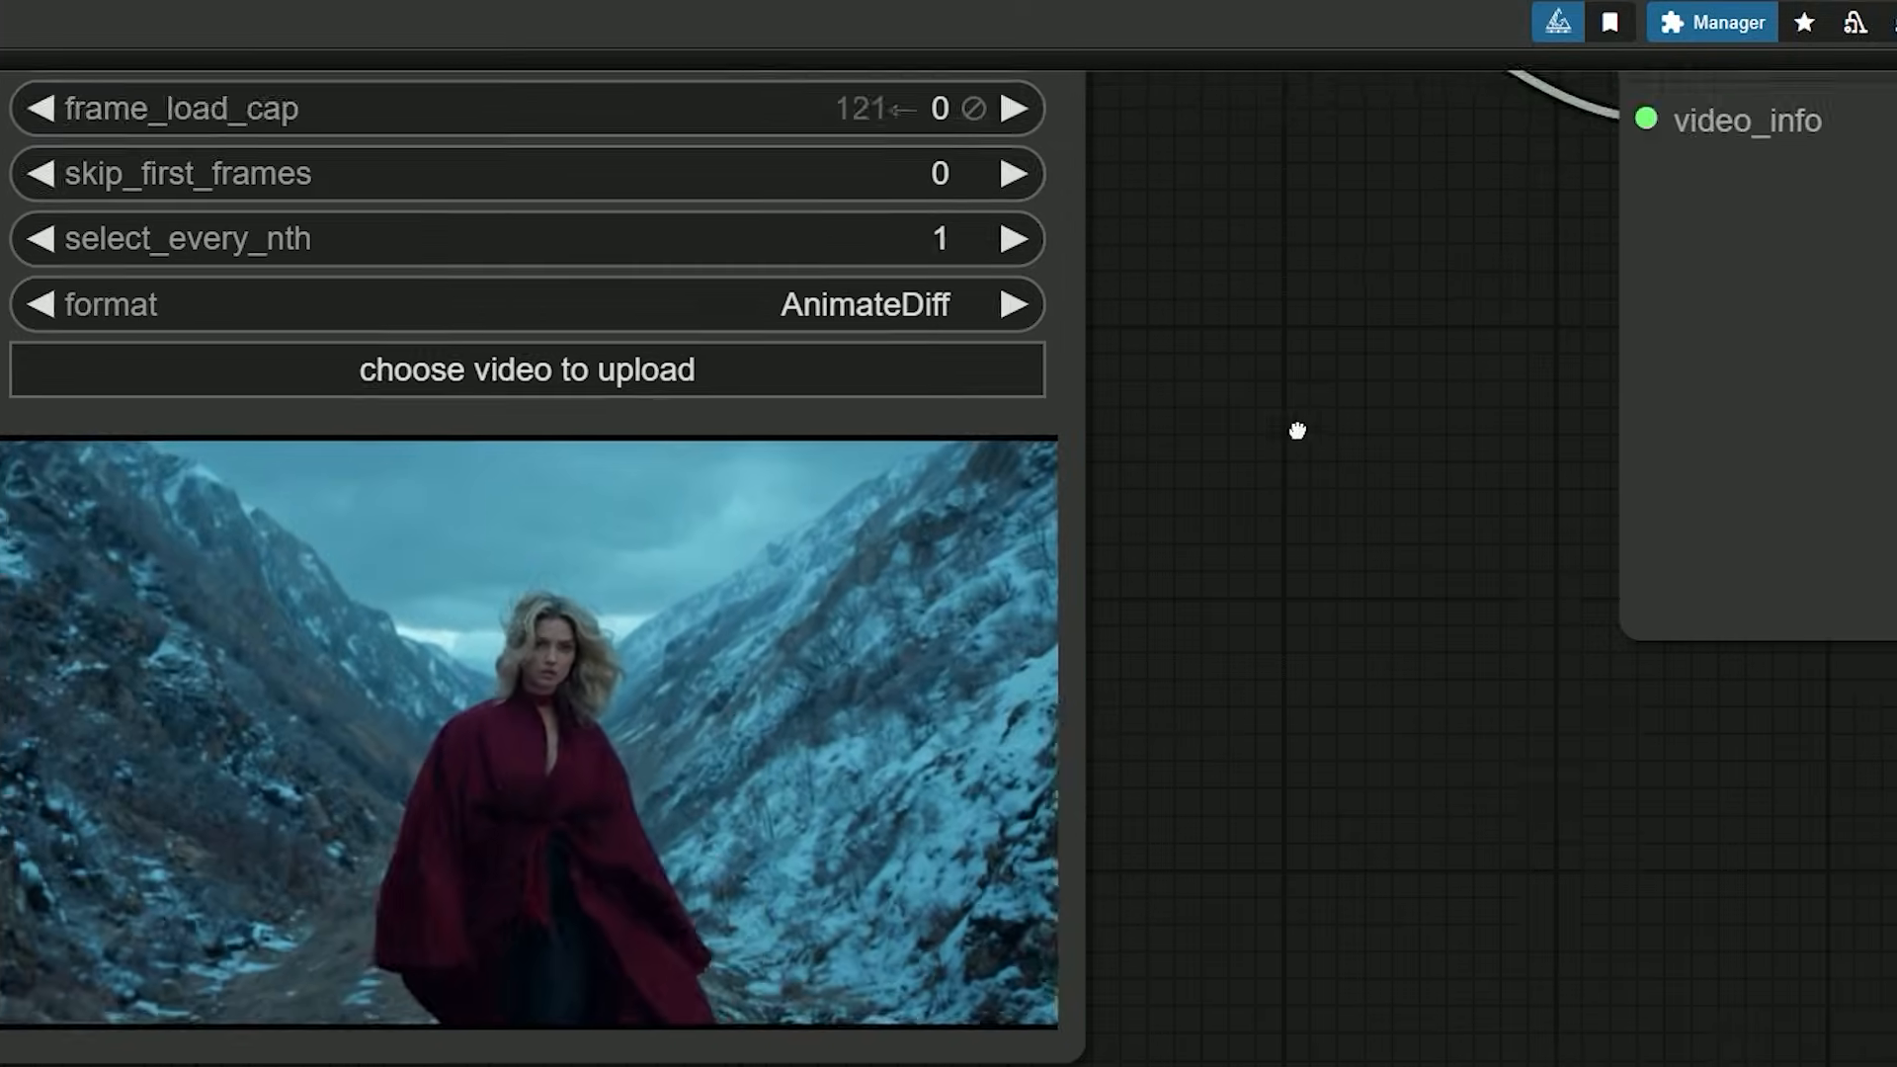
# - Cut the car prompt out of the Sampler text box, leaving it empty, and pan toward the output node
pyautogui.moveTo(1296, 430); pyautogui.dragTo(1381, 378)
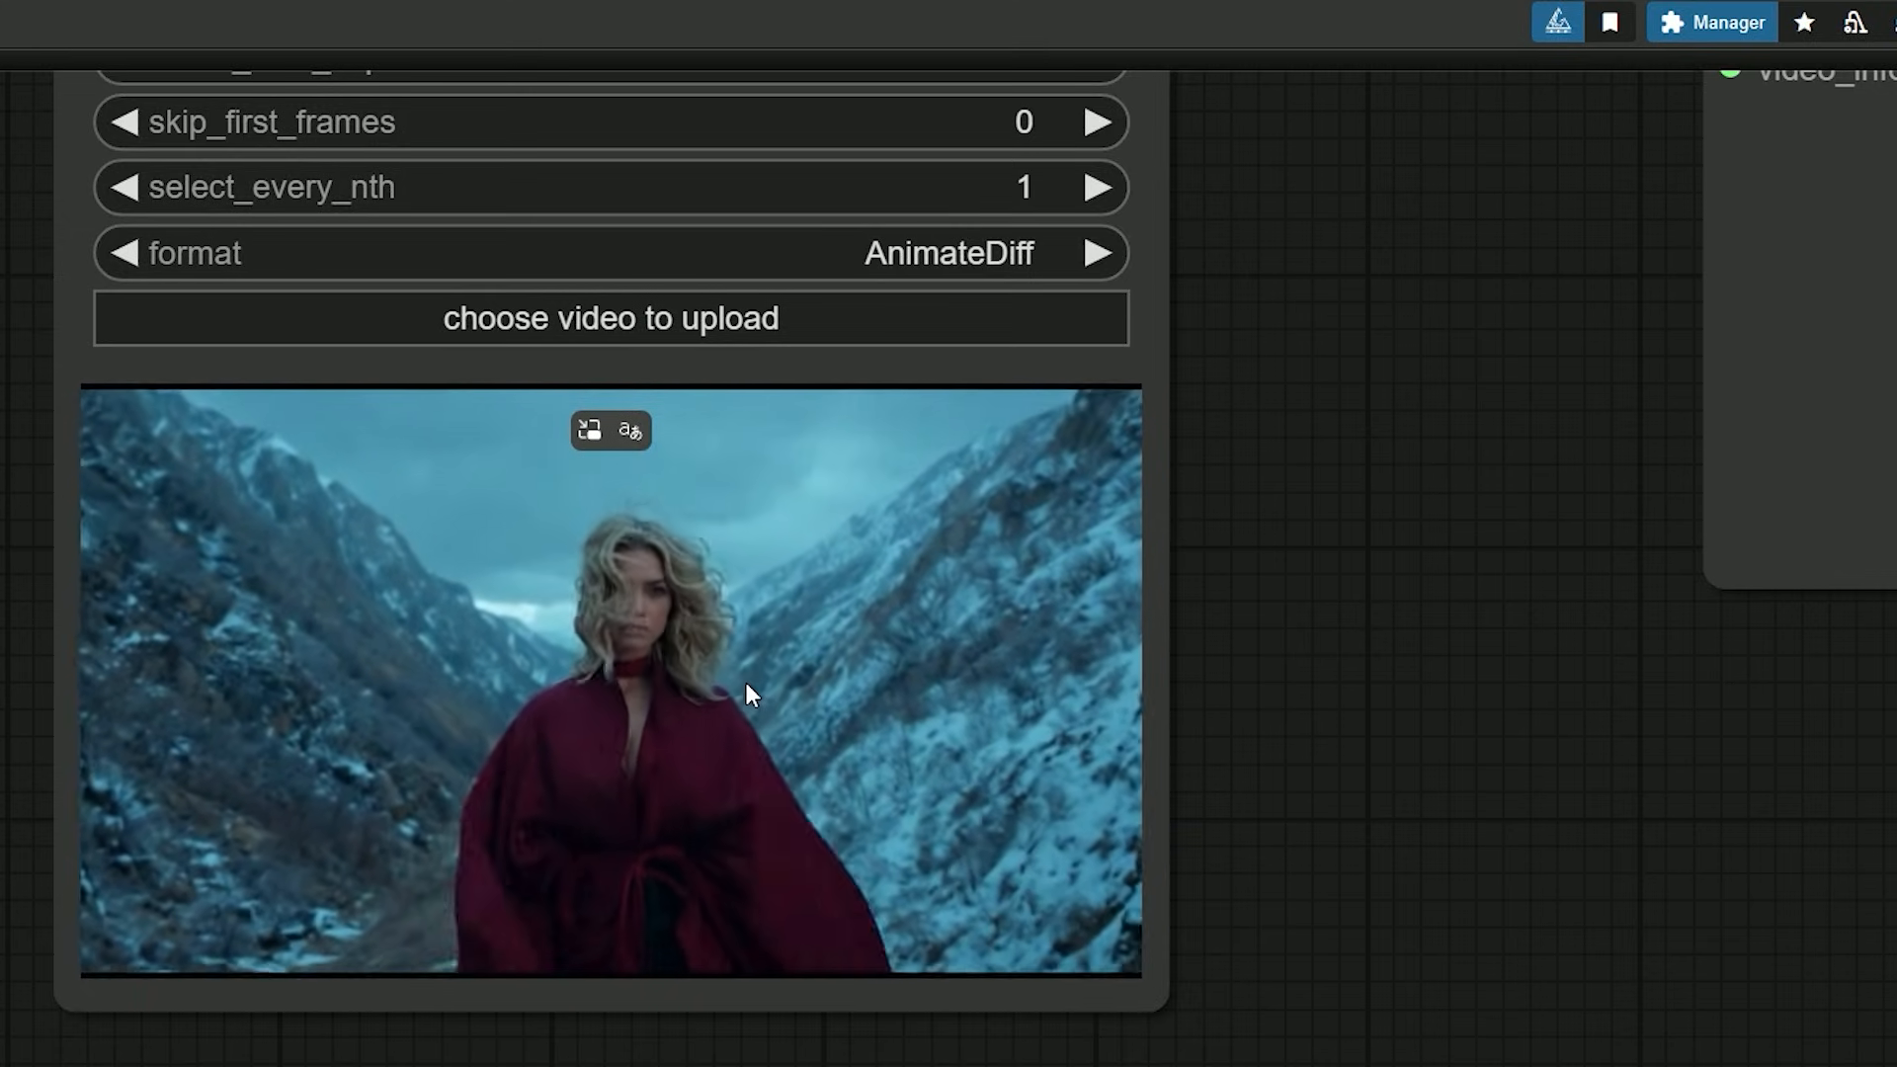
pyautogui.scroll(-2, 1409, 714)
pyautogui.moveTo(1408, 715)
pyautogui.mouseDown()
pyautogui.moveTo(1180, 765)
pyautogui.moveTo(623, 1039)
pyautogui.mouseUp()
pyautogui.tripleClick(829, 248)
pyautogui.rightClick(797, 249)
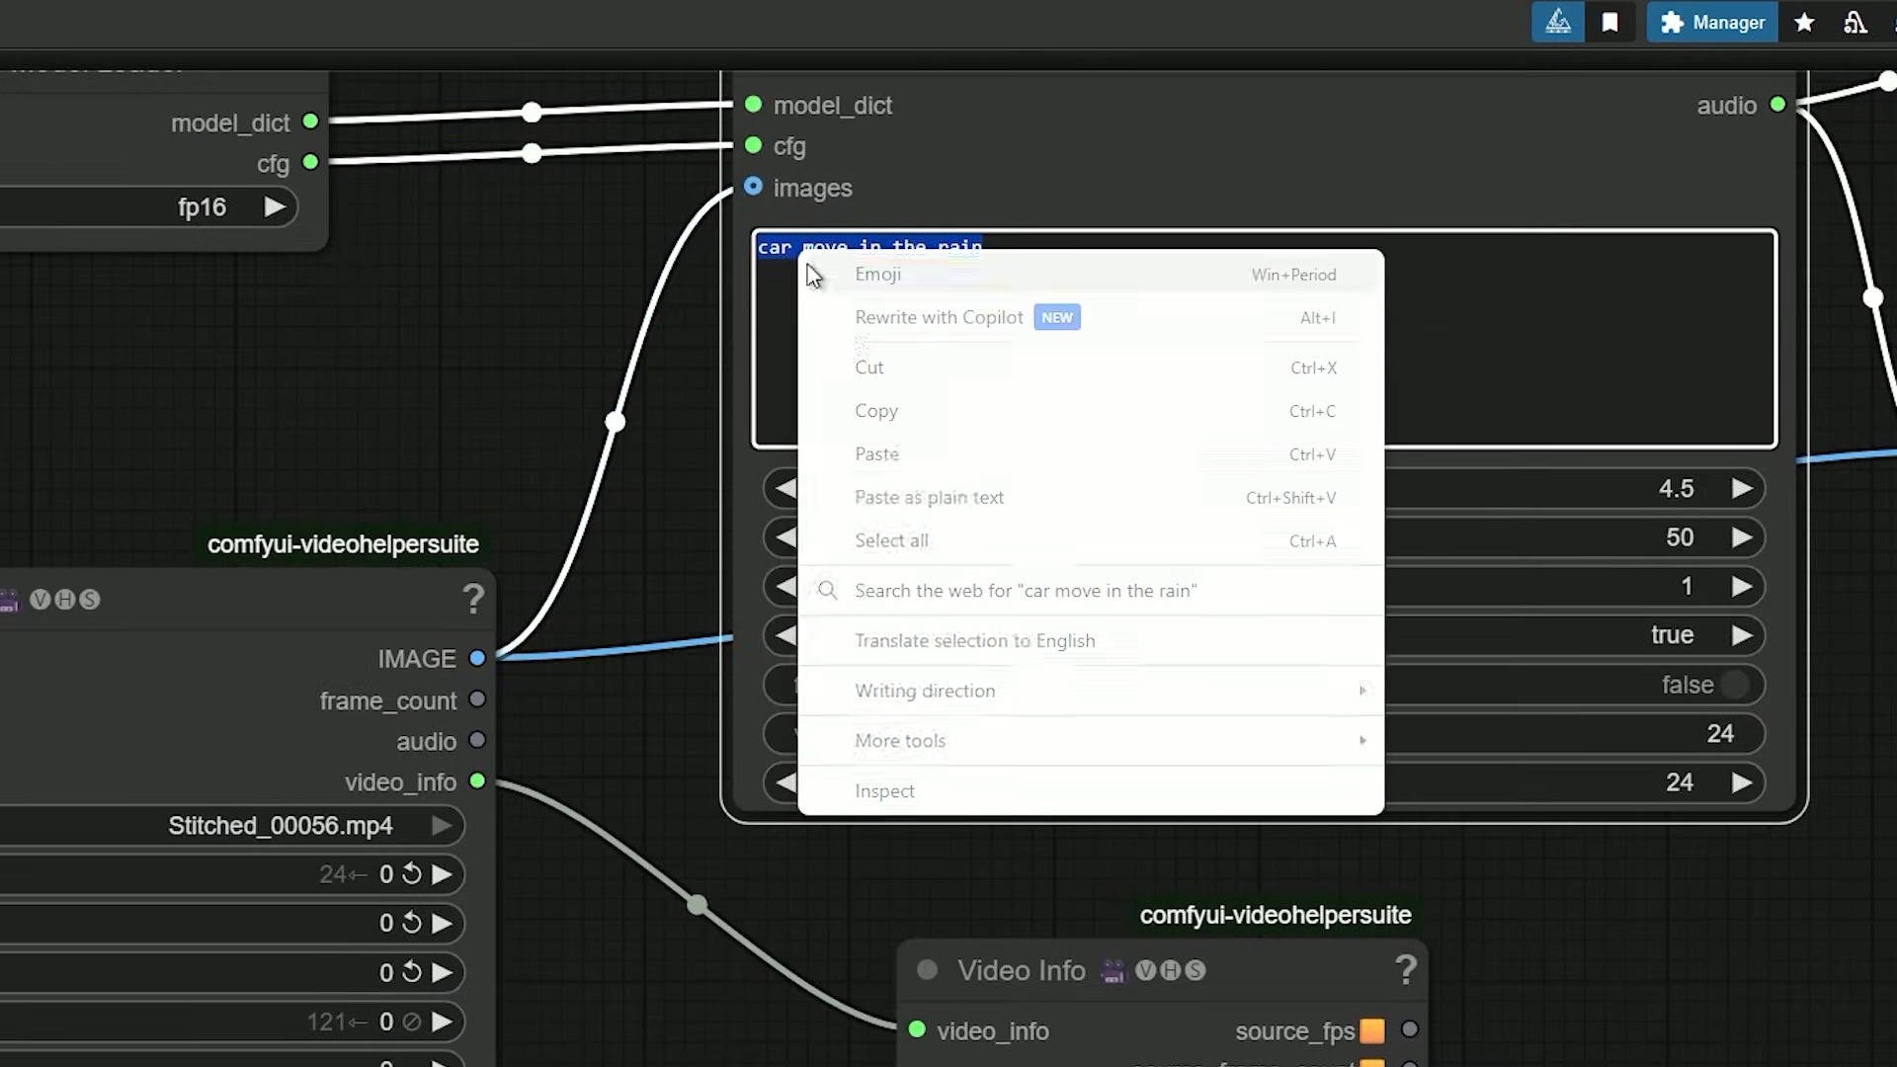
pyautogui.click(867, 367)
pyautogui.moveTo(1003, 742); pyautogui.dragTo(1002, 377)
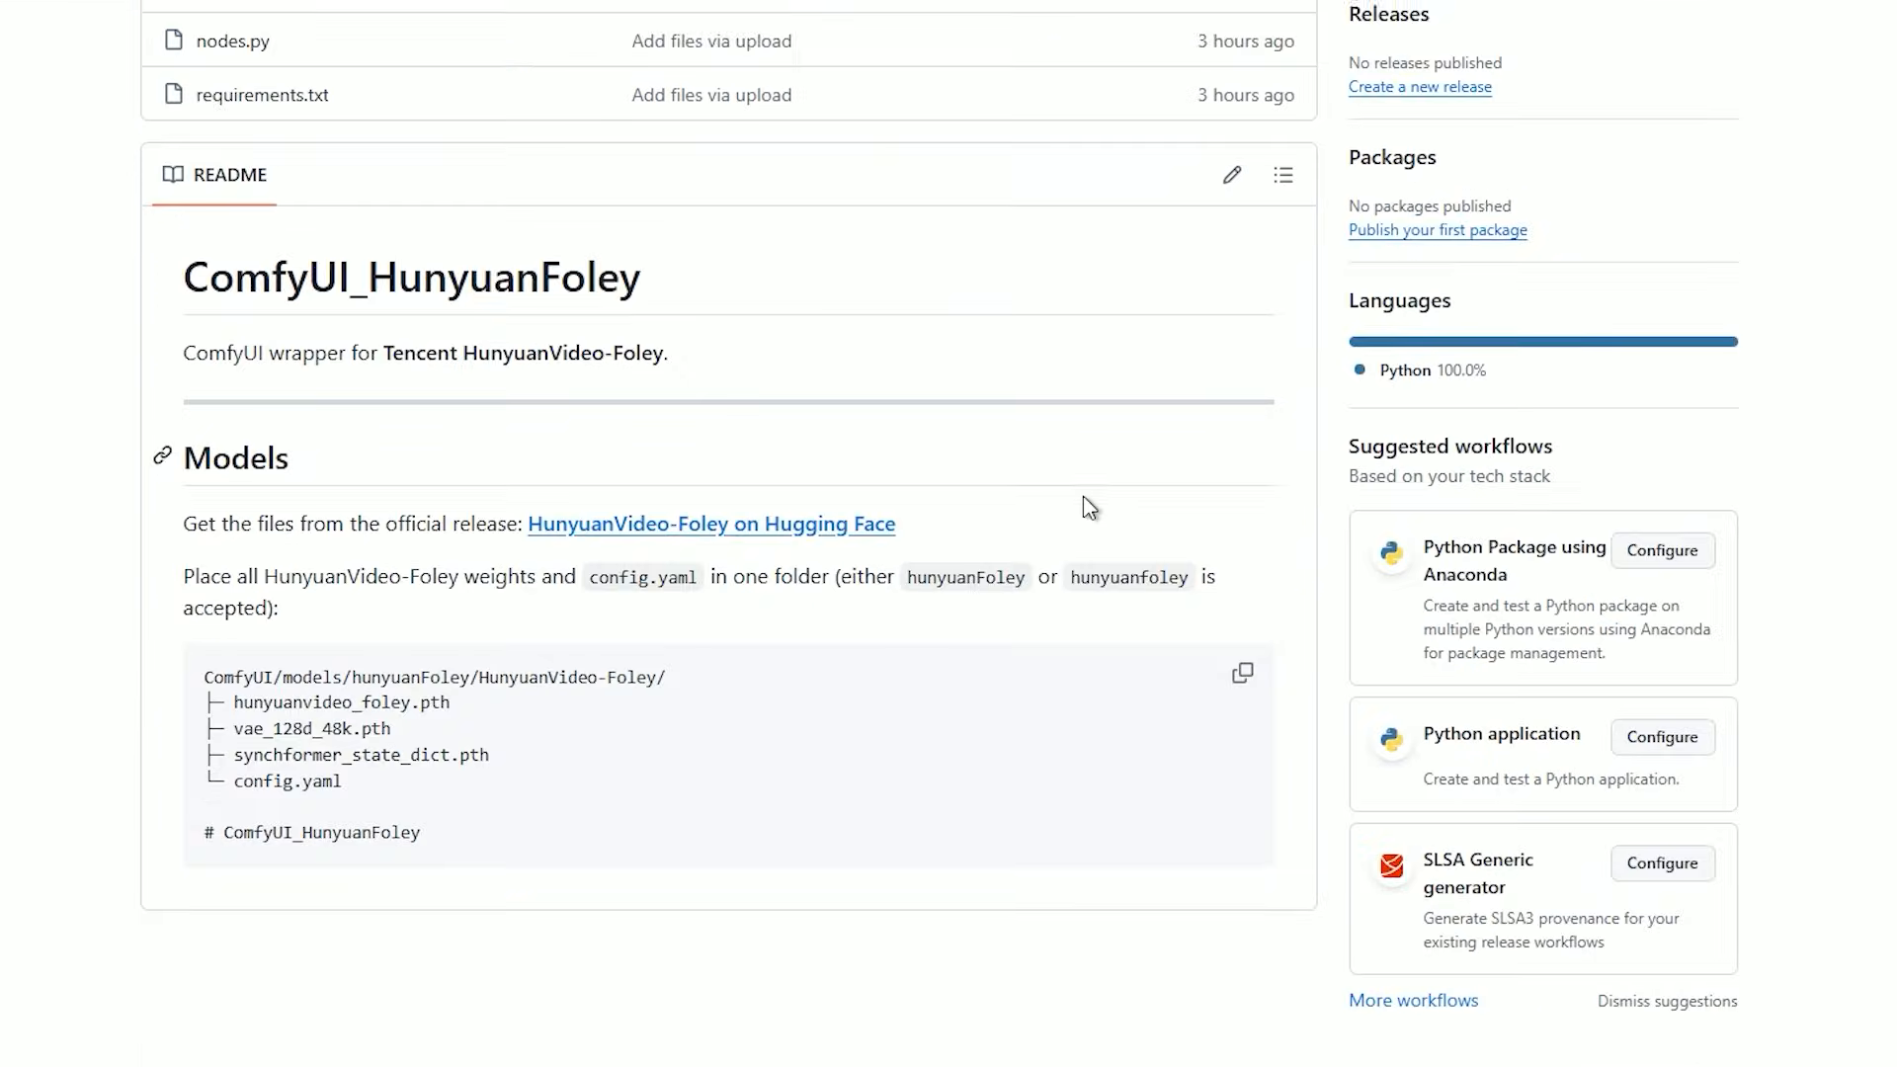
pyautogui.scroll(6, 1084, 497)
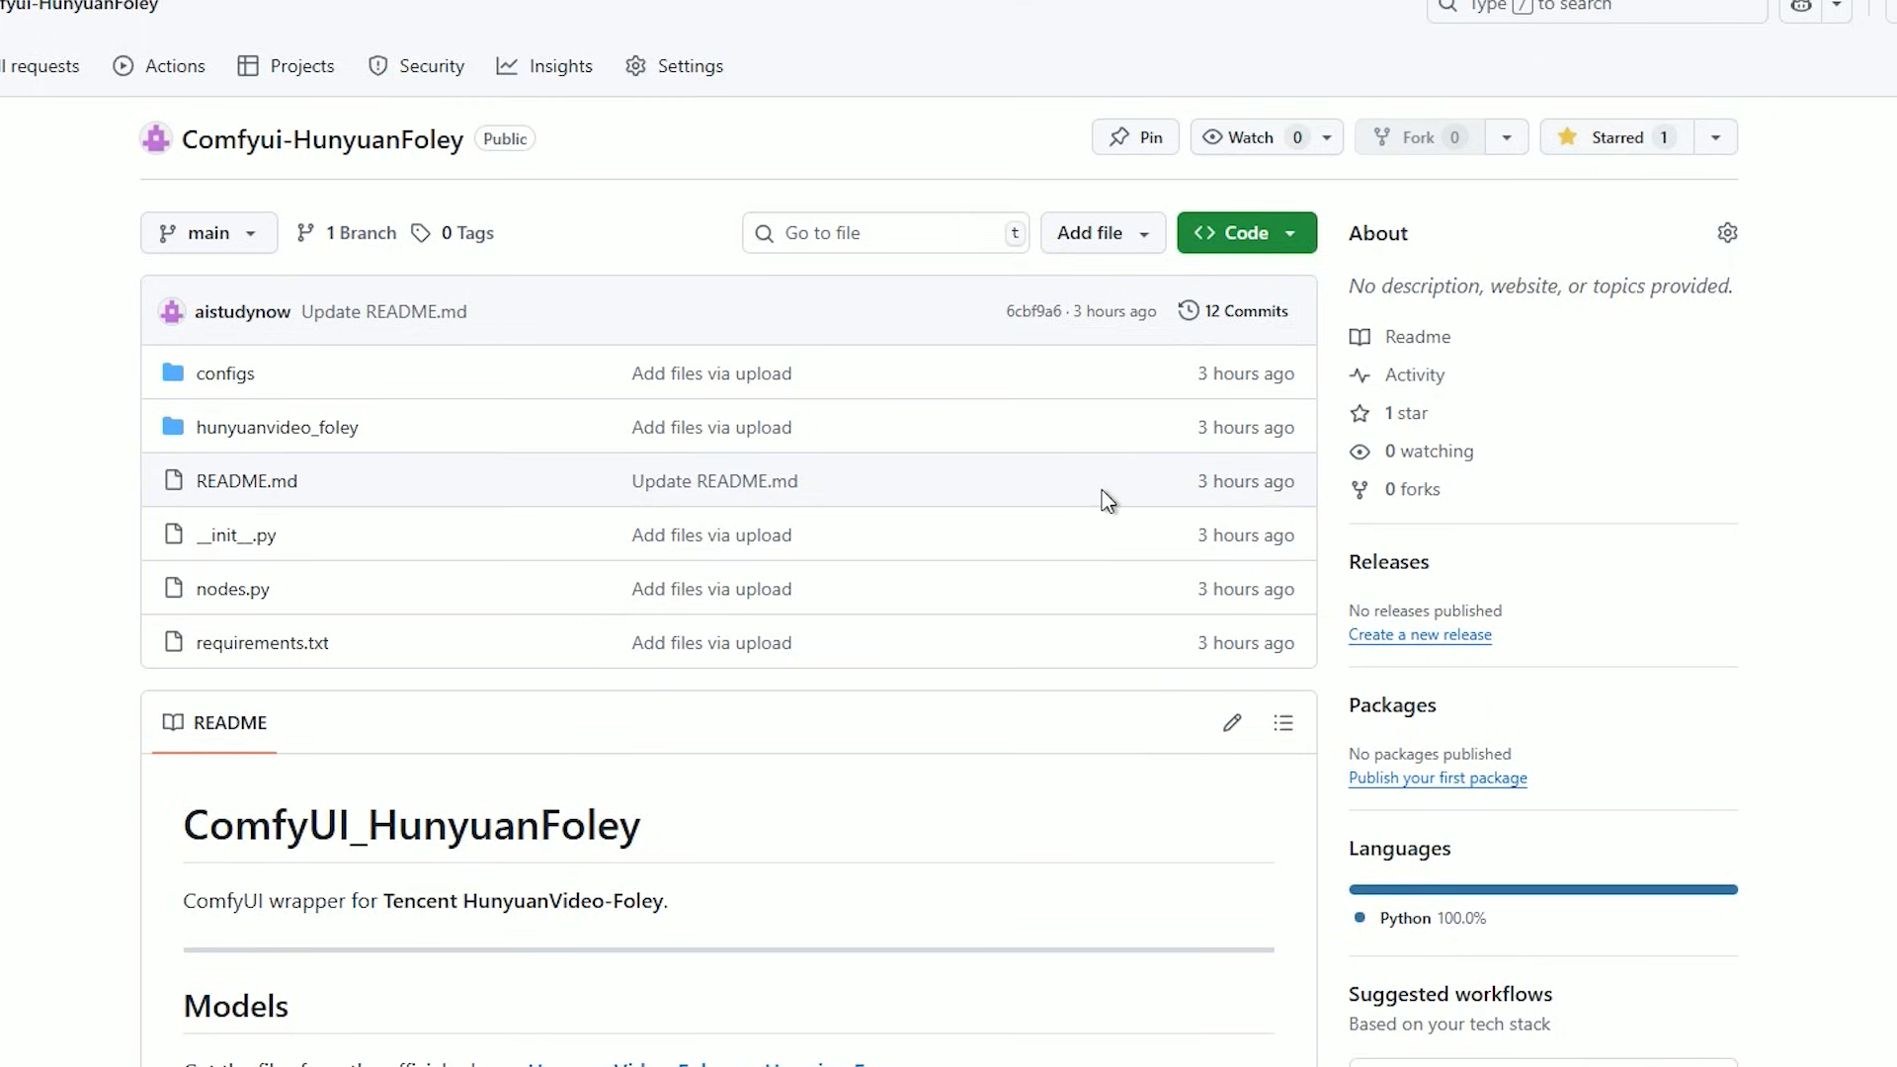